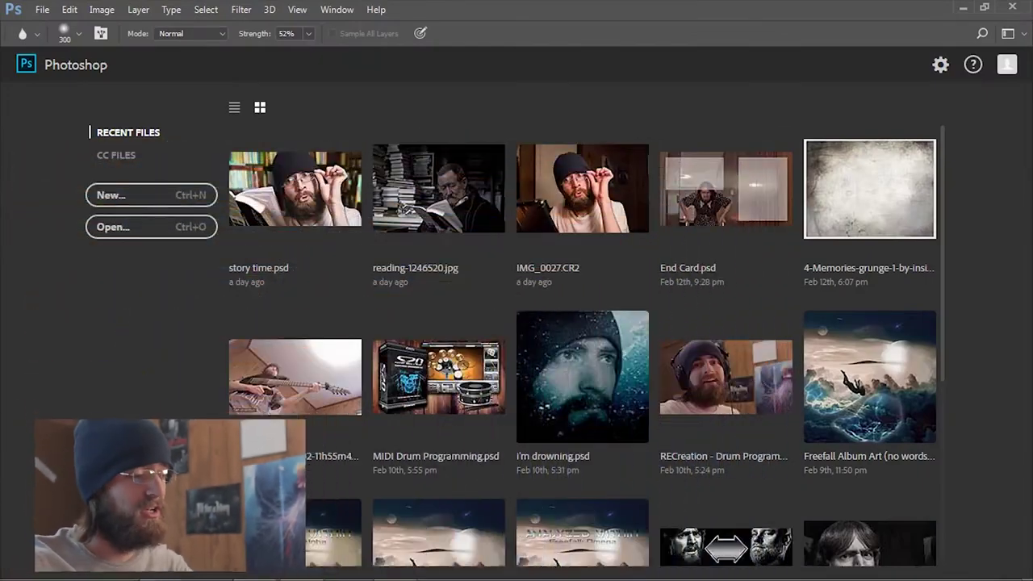
Start a new document and choose the Custom 1920 × 1080 px preset with a transparent background.
left_click(161, 574)
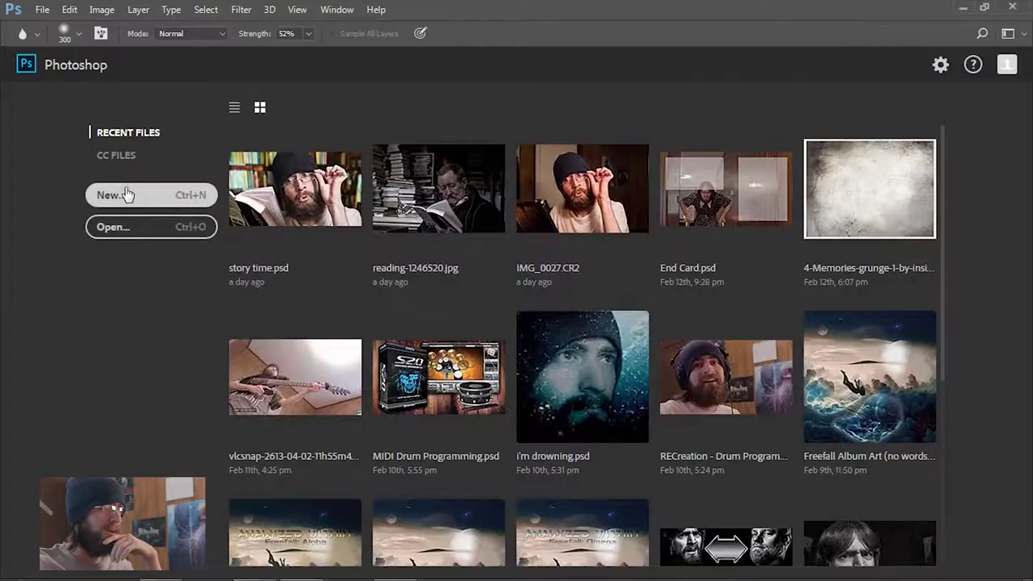
left_click(150, 194)
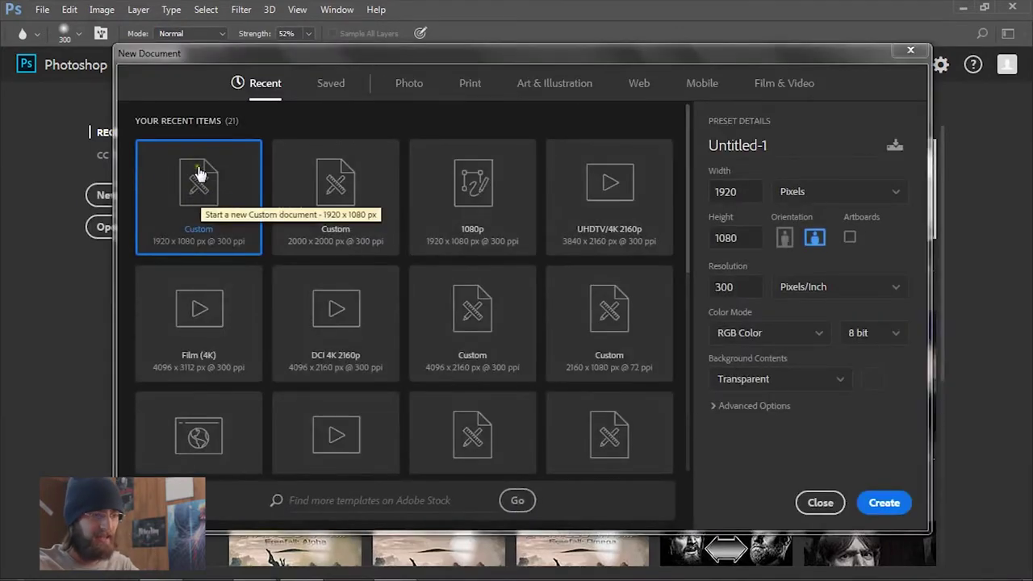
Create the 1920 × 1080 document, then browse the granny & i photos from IMG_0030.CR2 to IMG_0032.CR2.
left_click(884, 503)
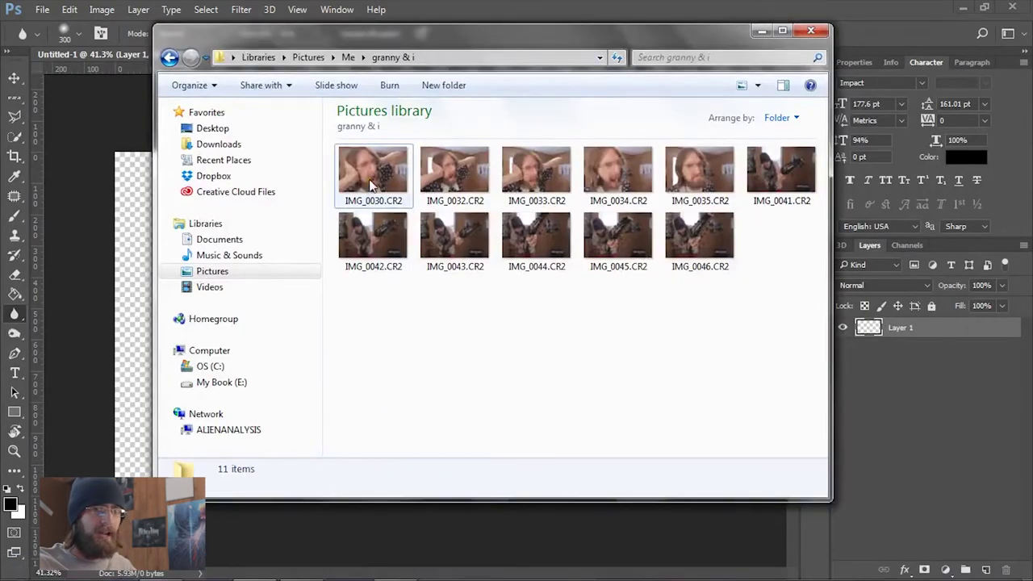
double_click(371, 185)
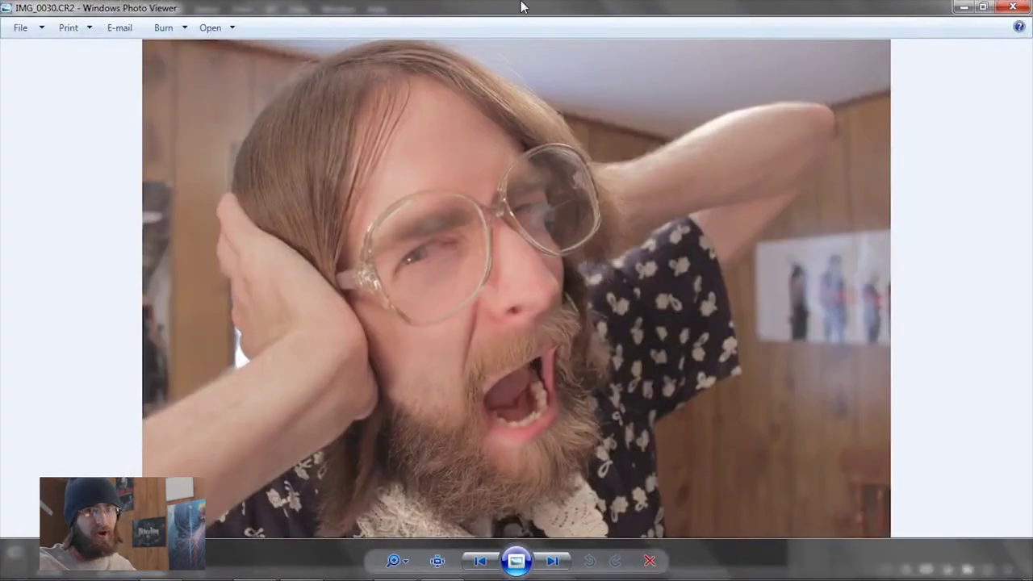
key("Right")
key("Right")
key("Right")
key("Right")
key("Right")
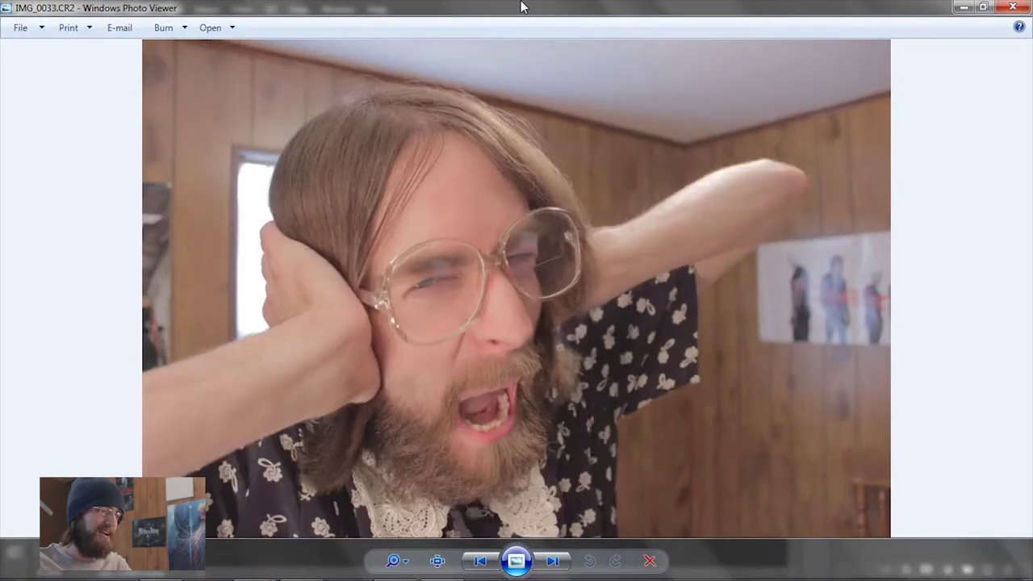
key("Left")
key("Left")
key("Left")
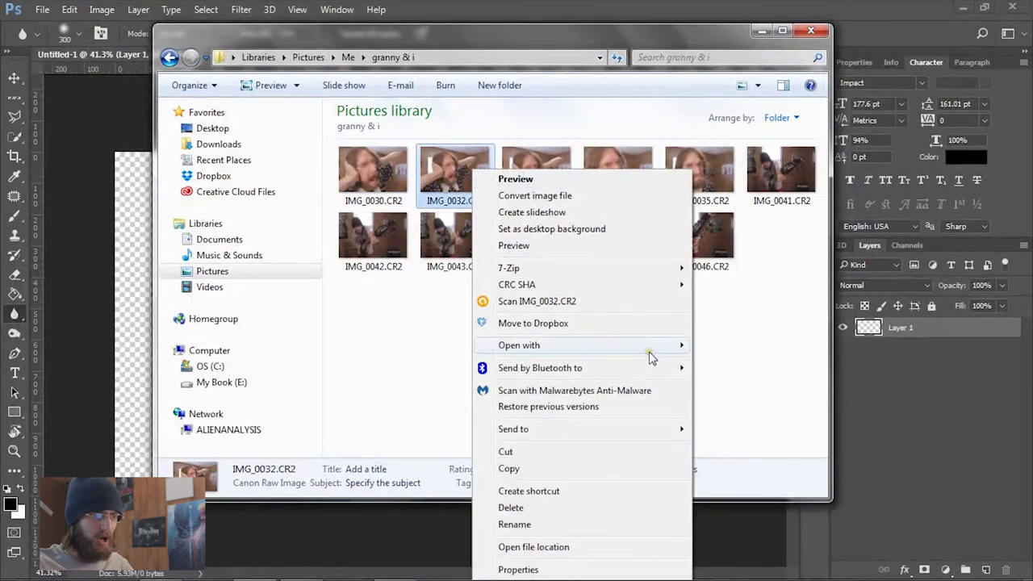
Open IMG_0032.CR2 in Camera Raw, set Temperature 3000, Exposure +0.45 and Clarity +30, and open it.
mouse_move(651, 357)
left_click(764, 347)
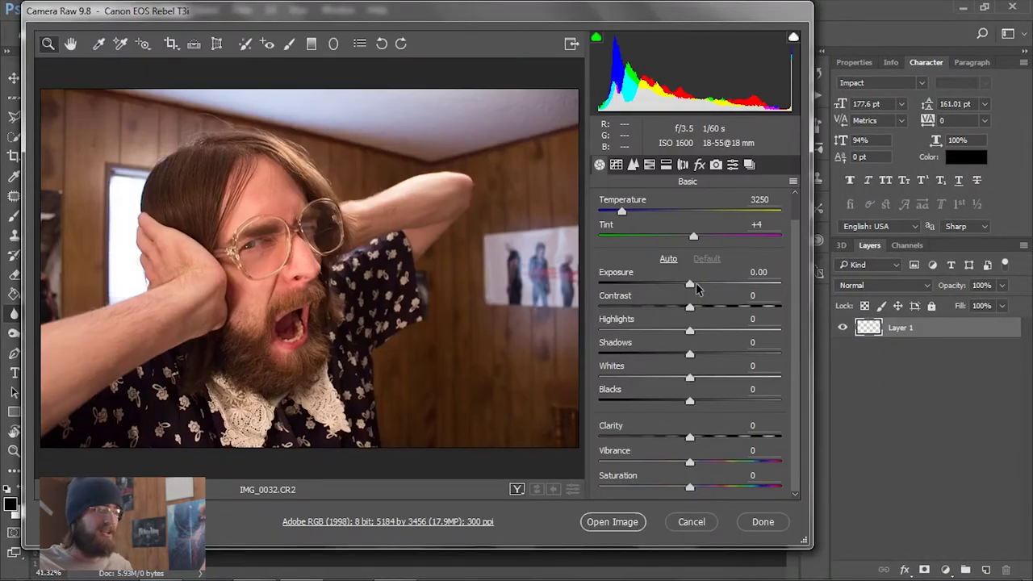
left_click_drag(691, 288, 688, 309)
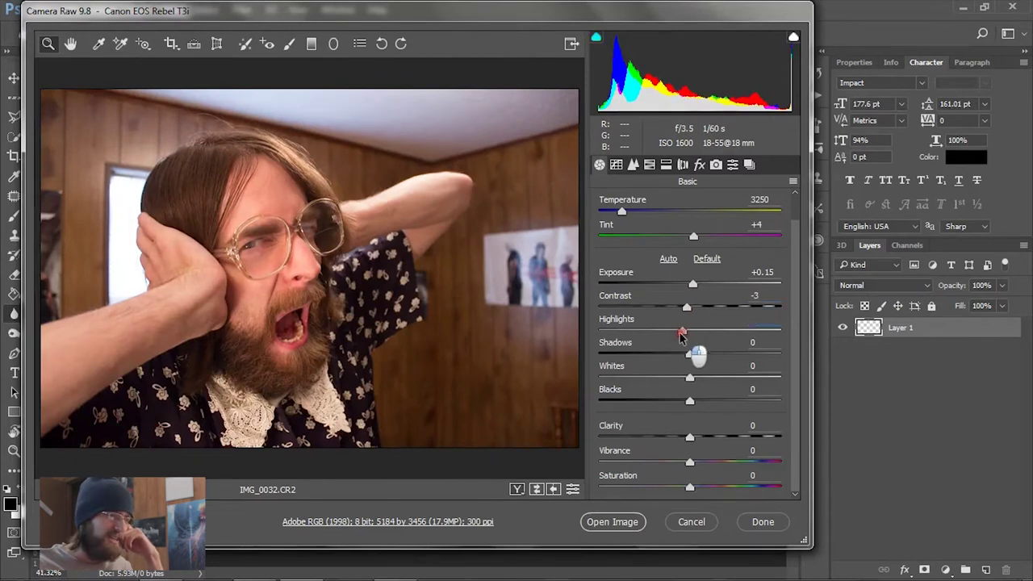
left_click_drag(690, 335, 730, 350)
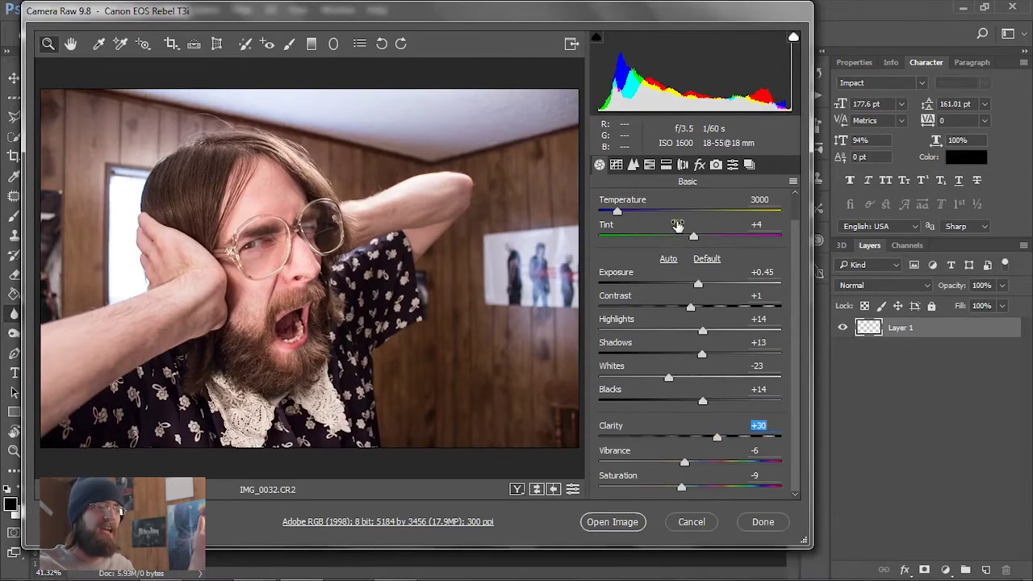
left_click(613, 521)
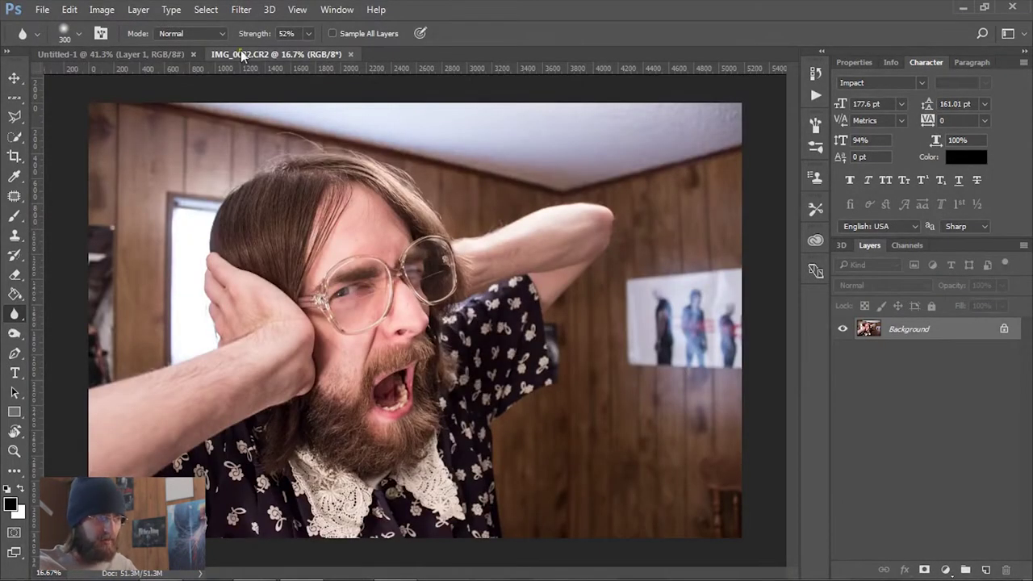
Check the Untitled-1 and IMG_0032 documents, then open the photo folder to fetch another shot.
left_click(113, 54)
left_click(246, 54)
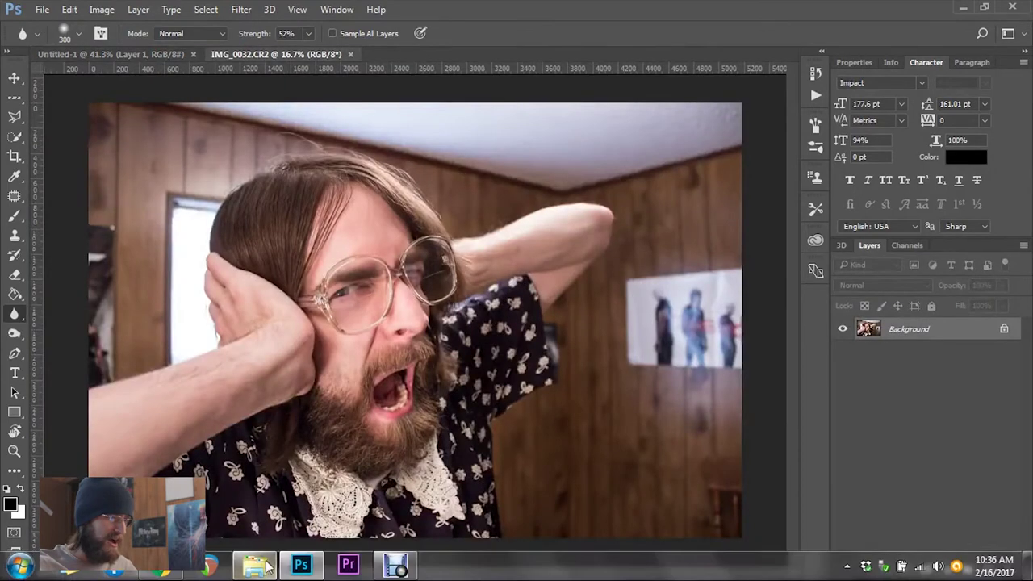
left_click(265, 567)
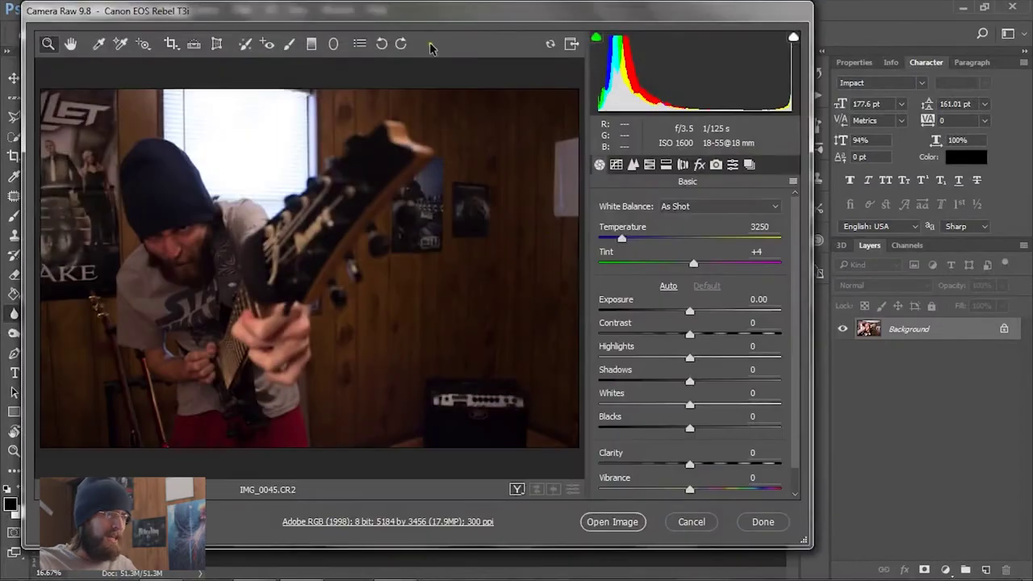
Give IMG_0045.CR2 Exposure +2.00, Highlights -33, Shadows +17 and Clarity +28, then open it.
left_click_drag(430, 21, 532, 21)
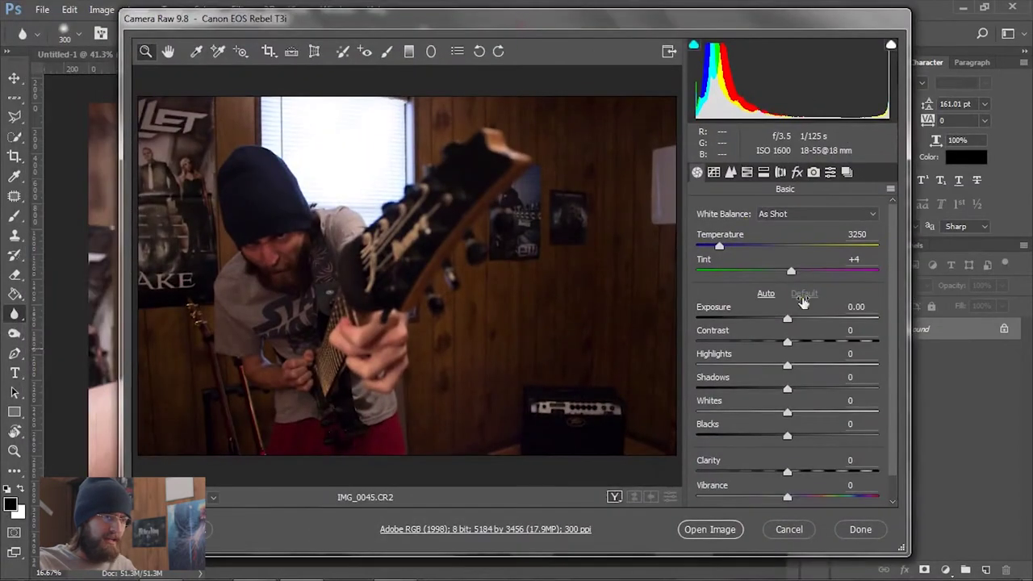
left_click_drag(791, 320, 823, 320)
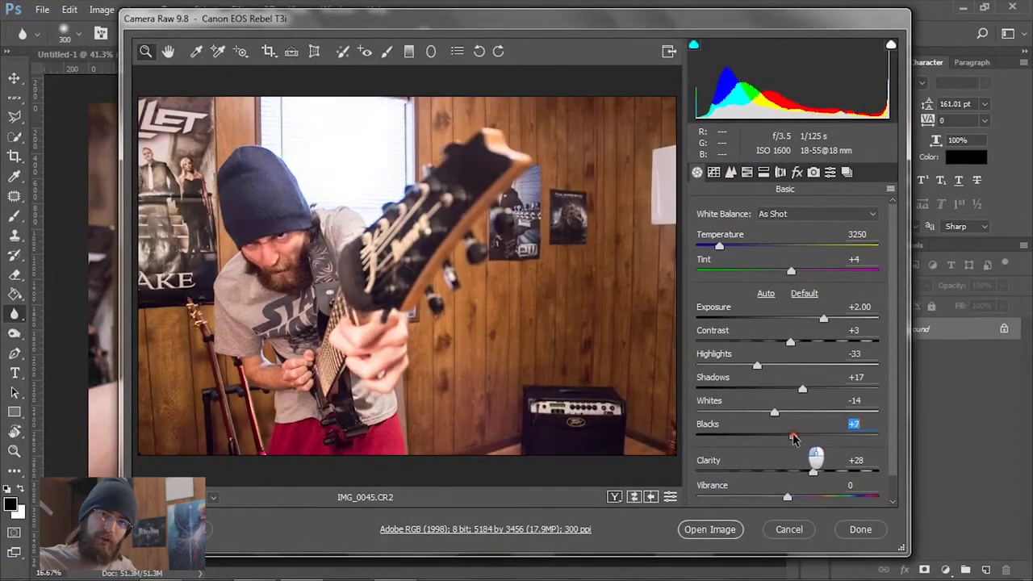
mouse_move(797, 437)
left_mouse_down()
mouse_move(780, 438)
mouse_move(792, 437)
left_mouse_up()
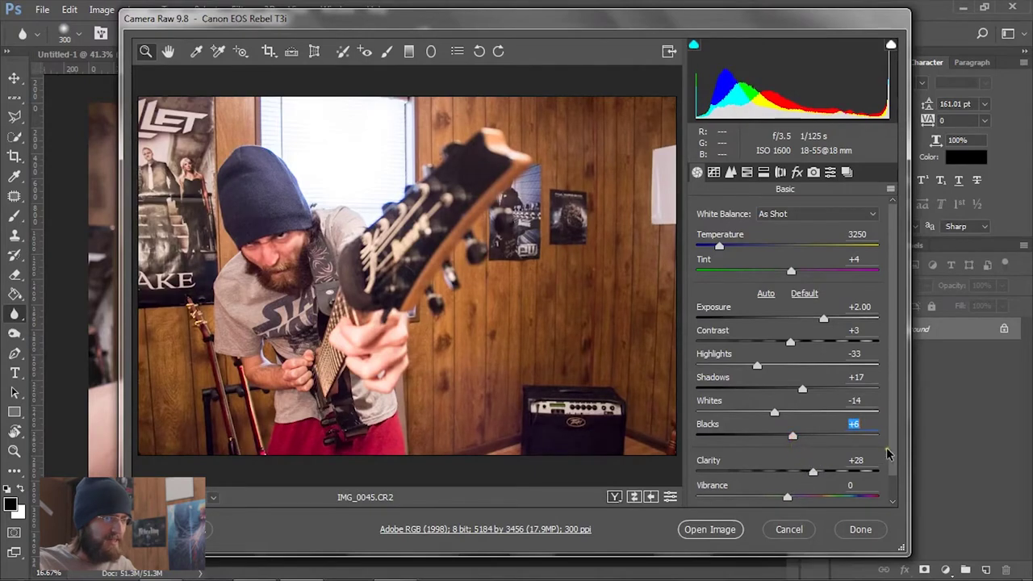
scroll(891, 461, "down", 1)
left_click(791, 476)
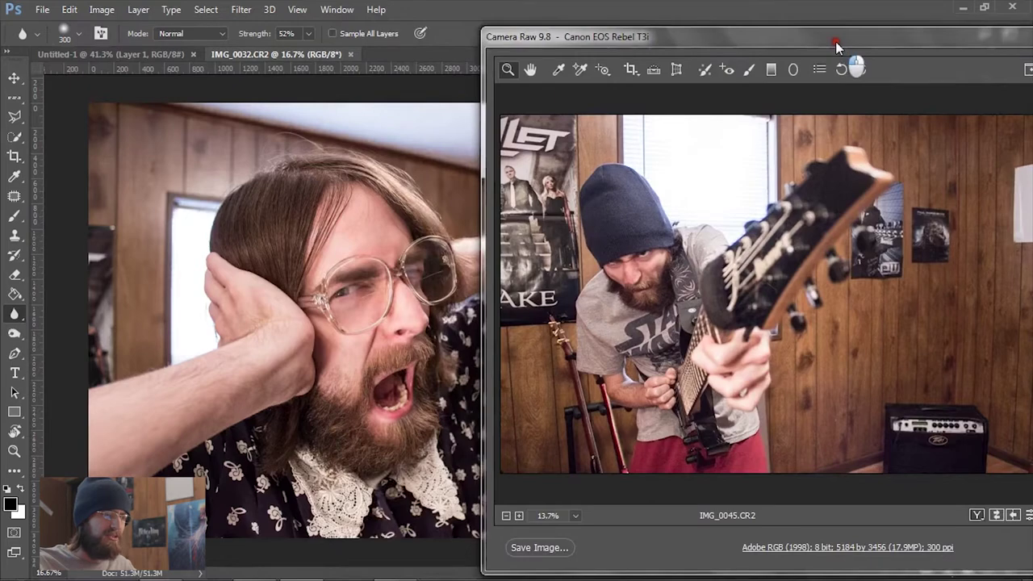
key("Return")
Convert the Background layers of IMG_0032 and IMG_0045 into editable Layer 0 layers.
left_click(295, 55)
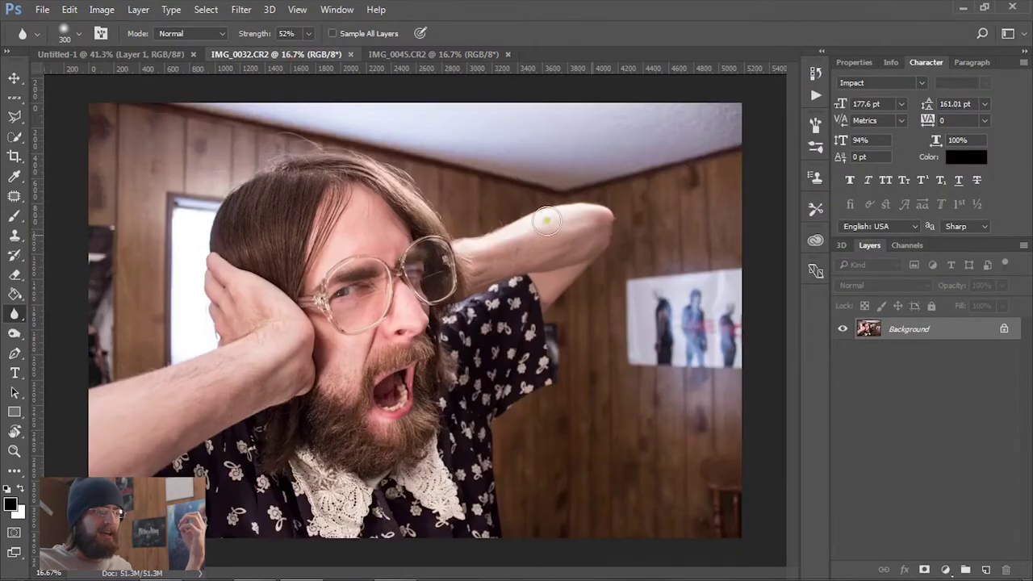
double_click(909, 329)
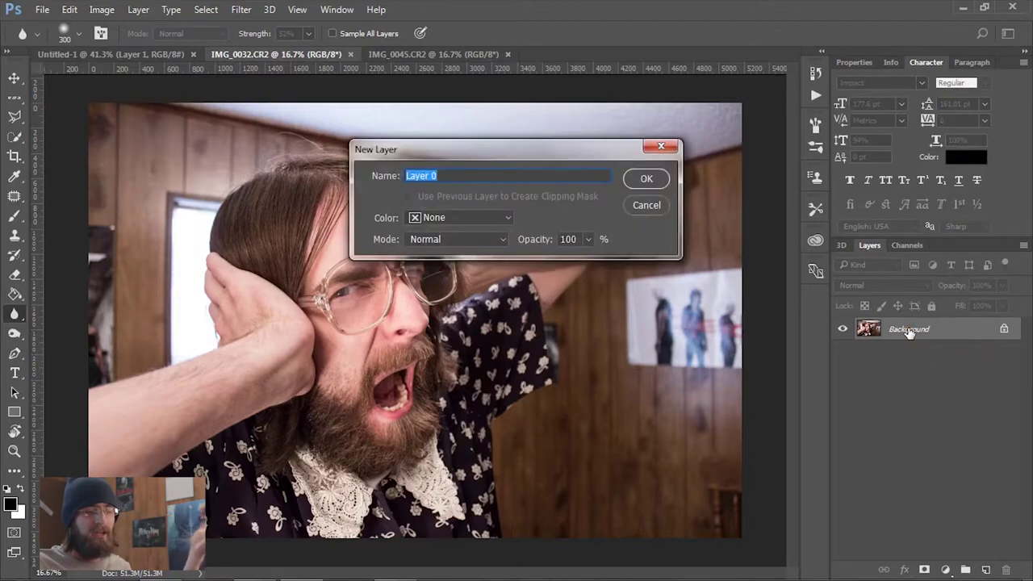
key("Return")
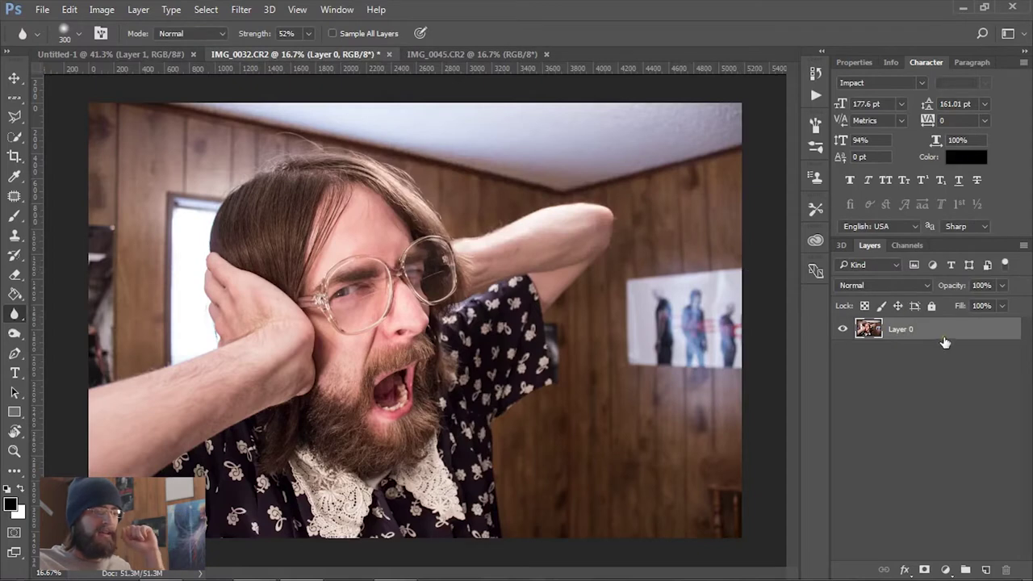
key("ctrl+Tab")
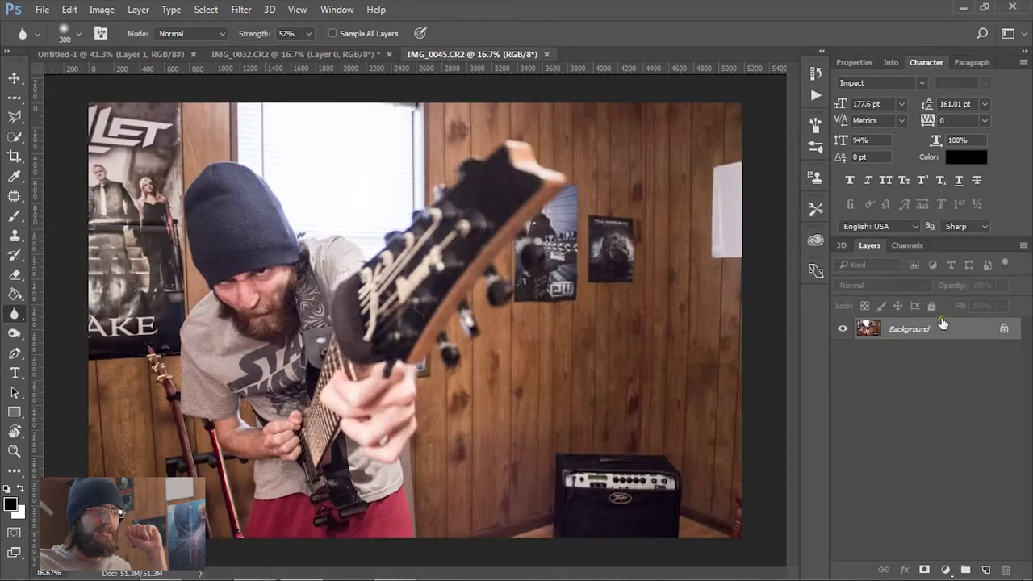
double_click(932, 329)
key("Return")
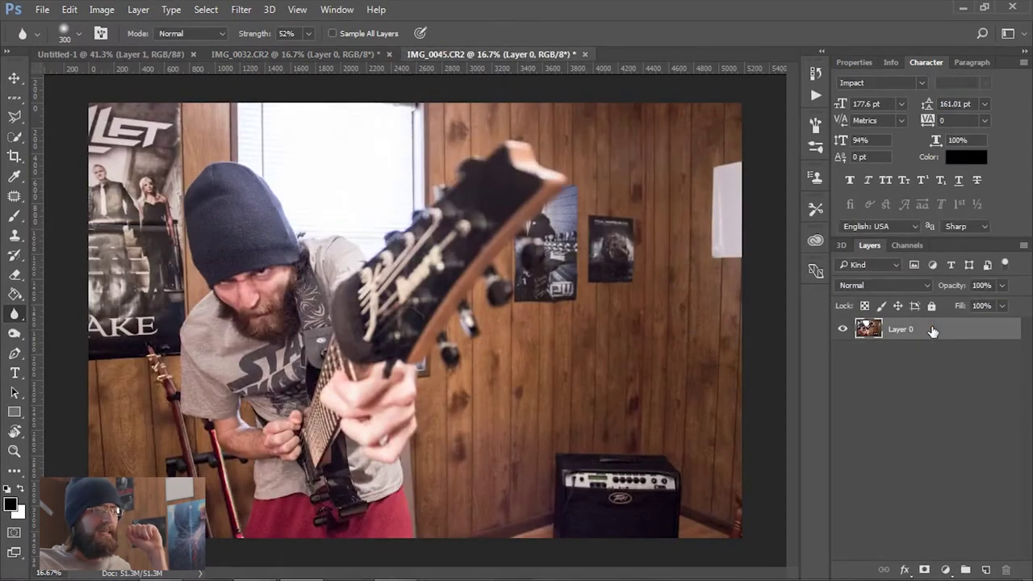
Look through the open documents and return to the granny photo IMG_0032.
left_click(292, 54)
left_click(501, 55)
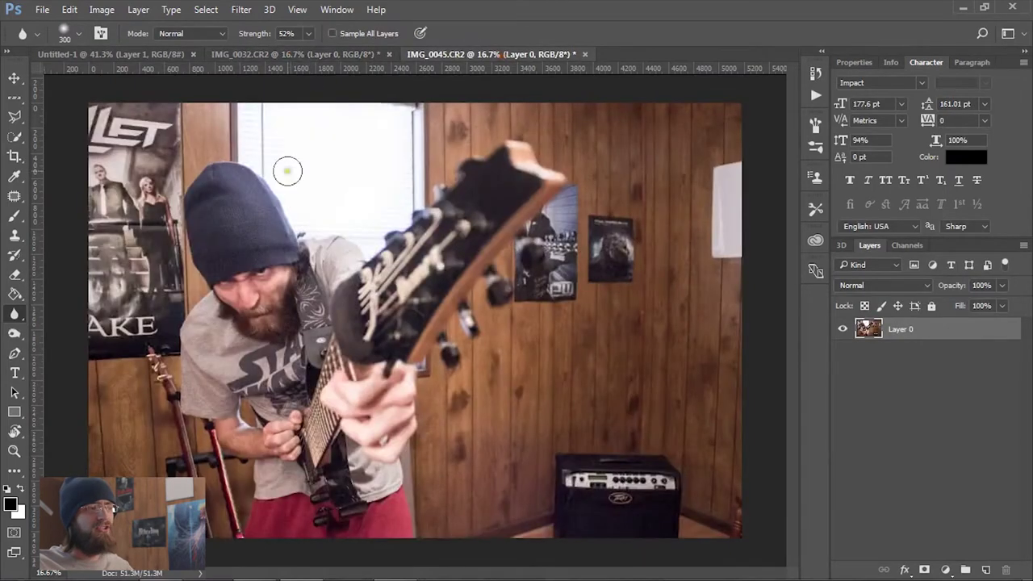
left_click(111, 54)
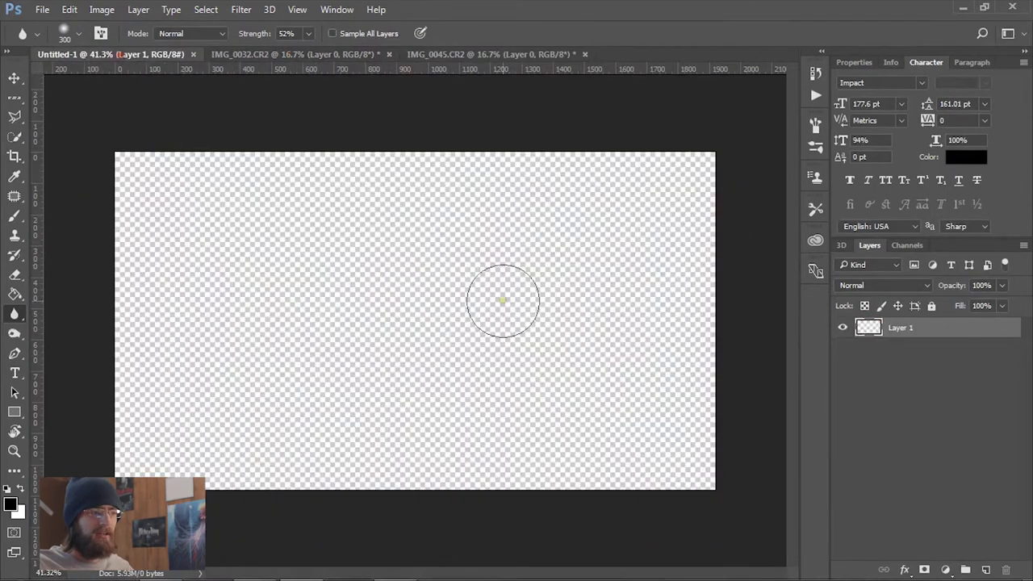
left_click(240, 55)
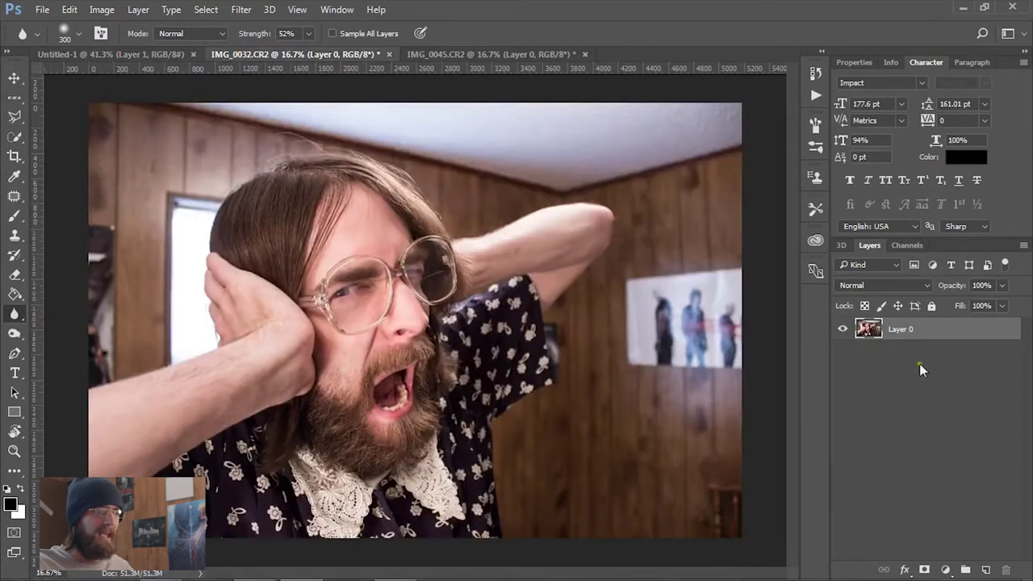
left_click(15, 137)
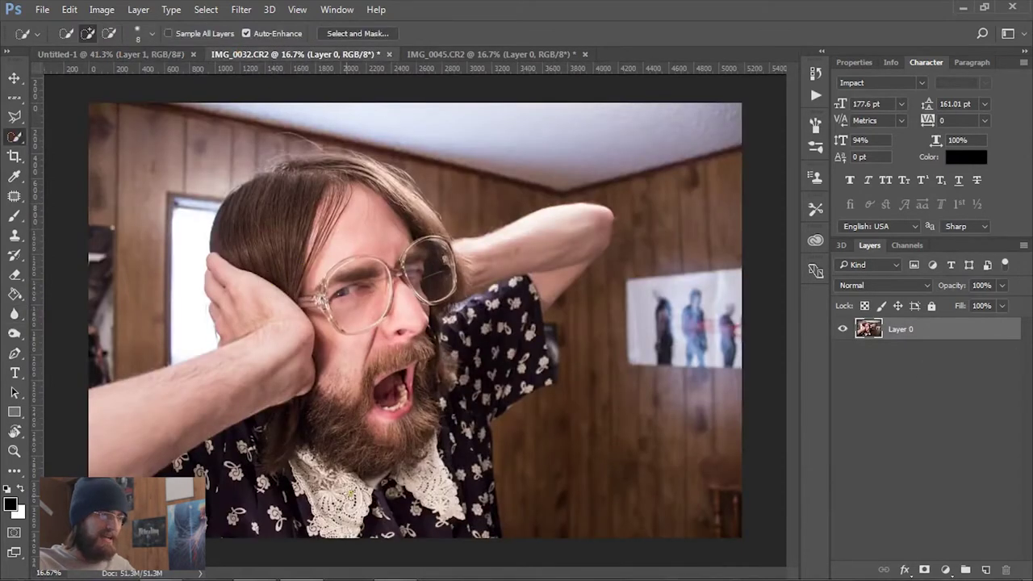
Select the granny figure with Quick Selection at brush size 250, subtracting the wall beside the arm.
right_click(15, 137)
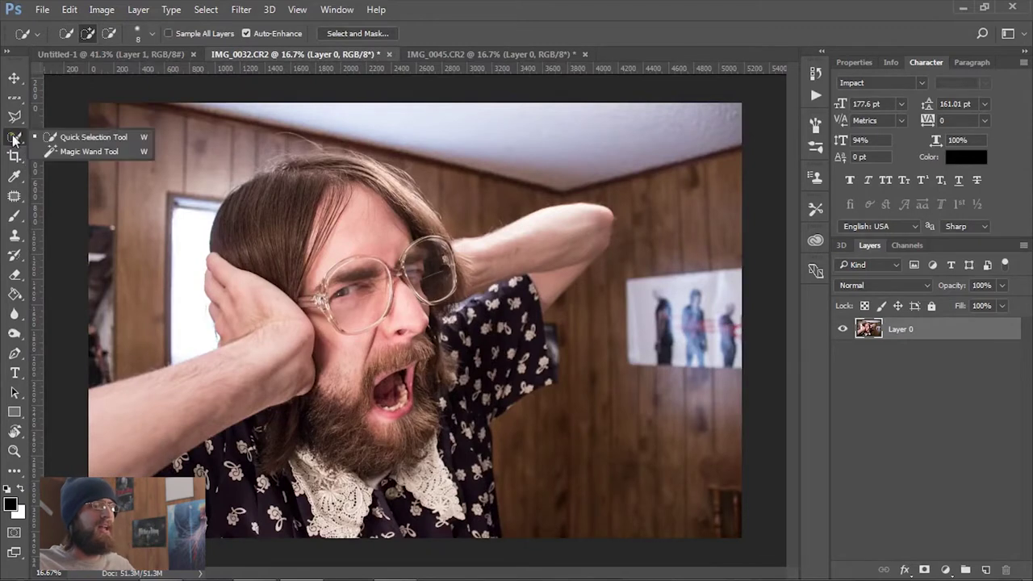
left_click(76, 138)
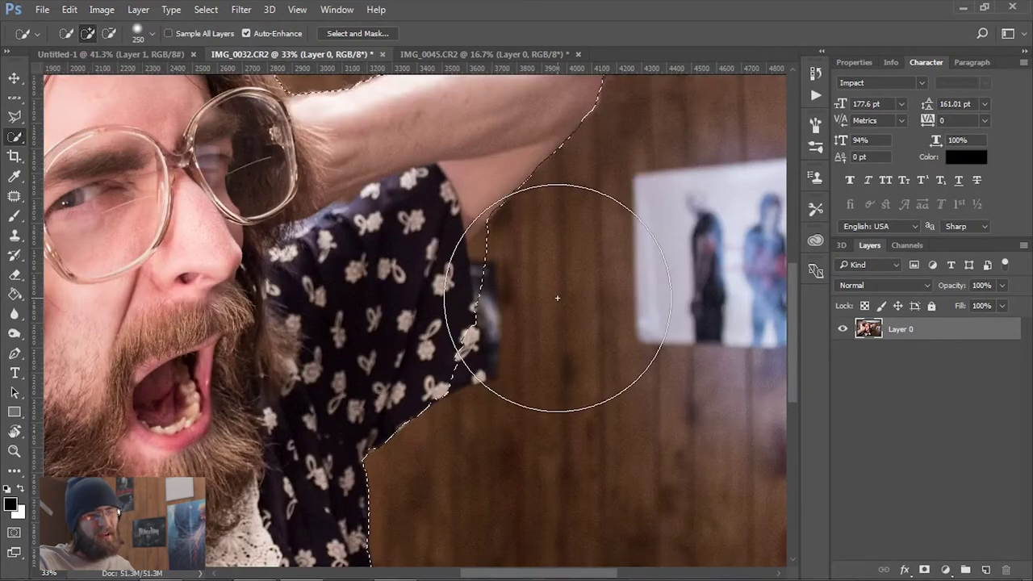
key("bracketright")
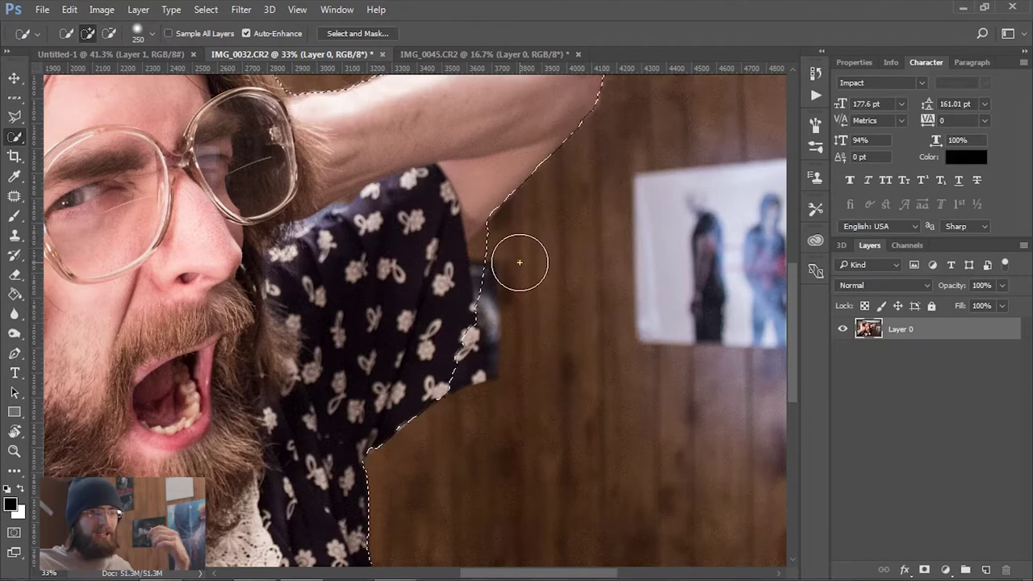
left_click(503, 257, "alt")
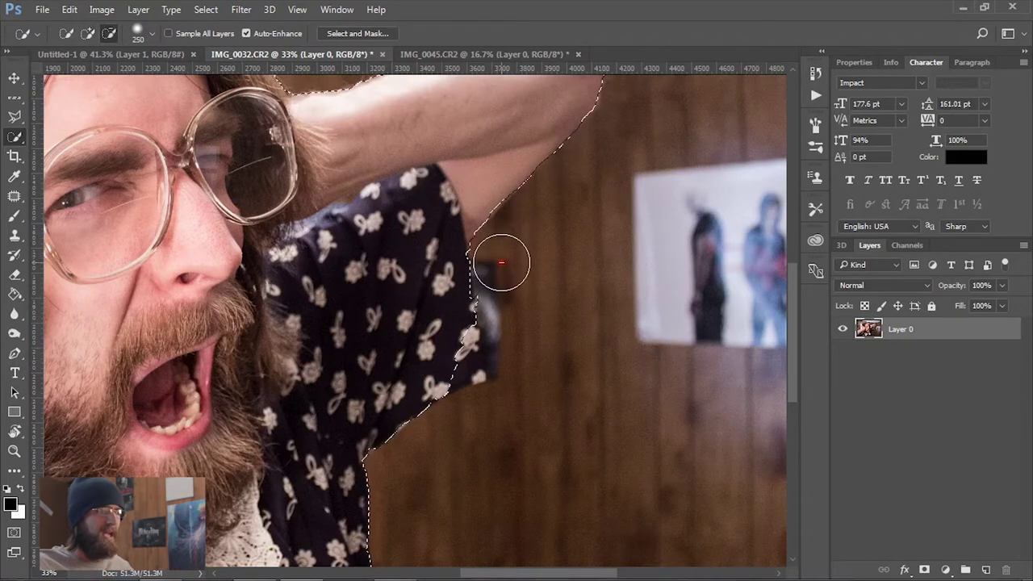
scroll(461, 342, "down", 5)
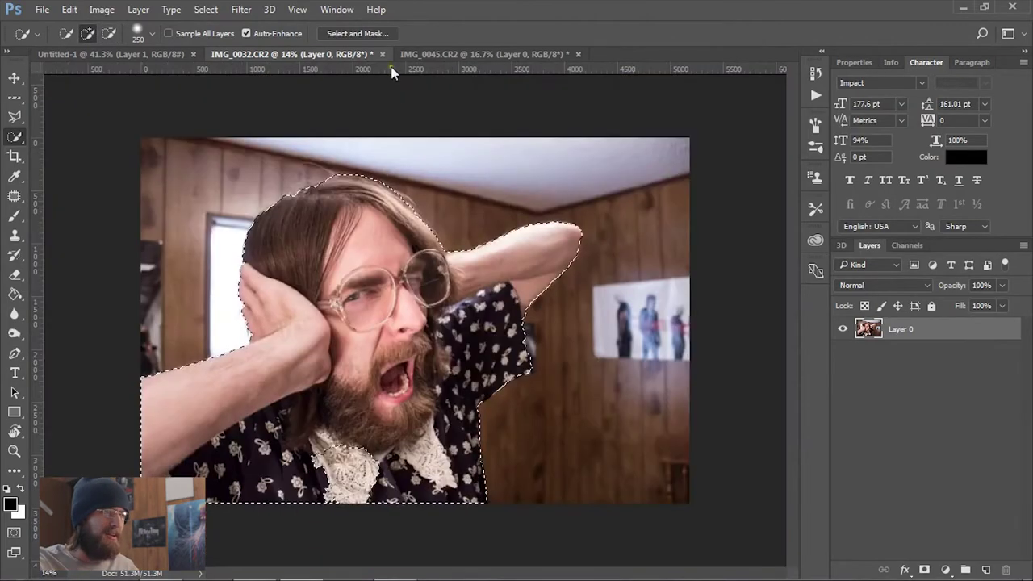
Refine the hairline of the selection in Select and Mask and apply it.
left_click(358, 32)
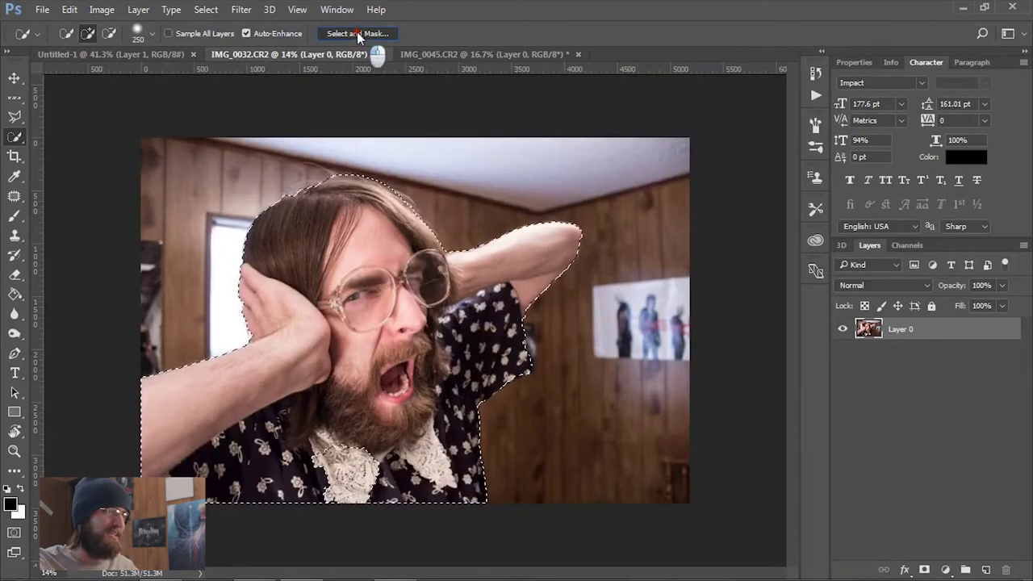
left_click(884, 336)
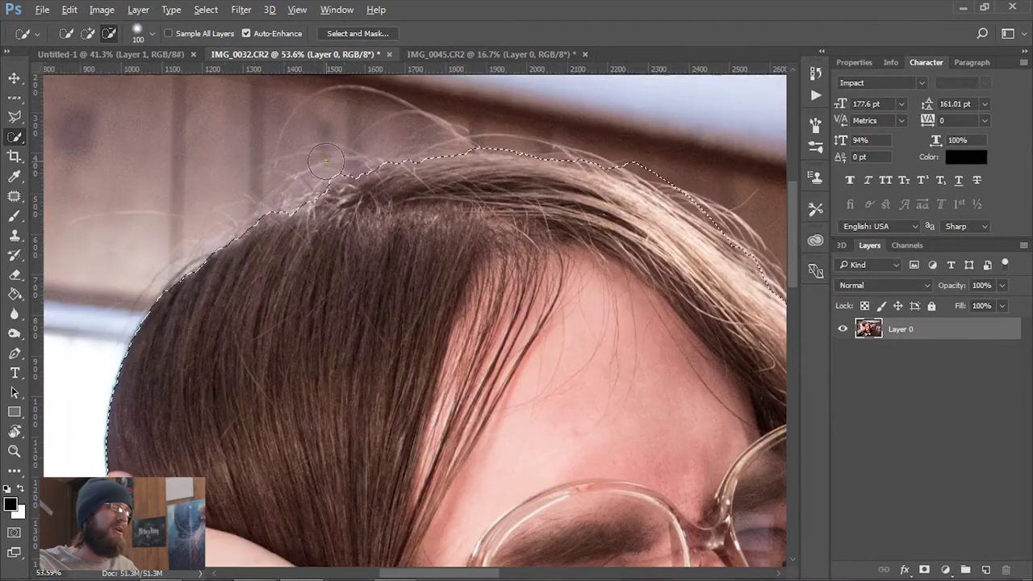
left_click(331, 165)
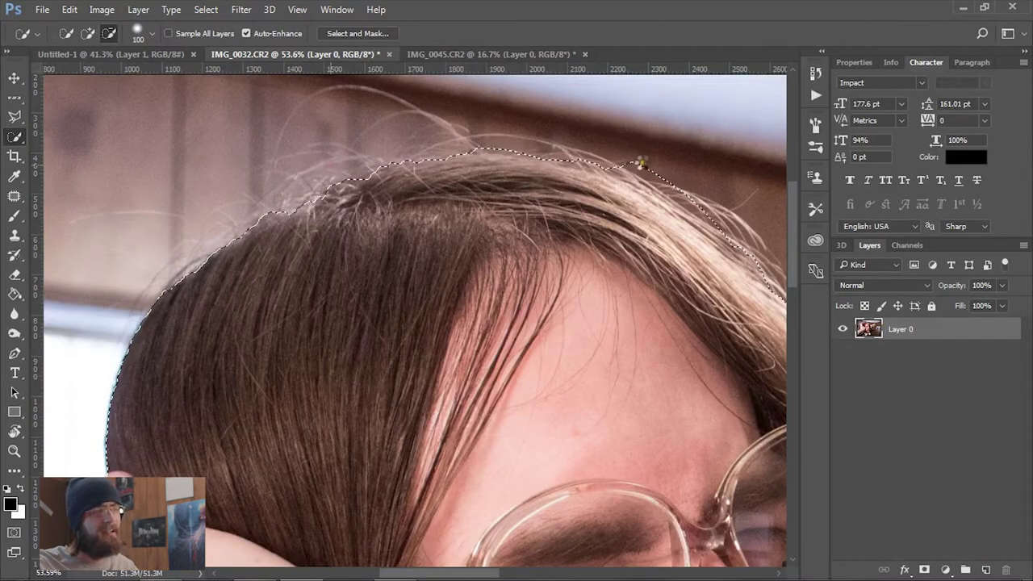
mouse_move(640, 164)
left_mouse_down()
mouse_move(661, 156)
mouse_move(669, 171)
left_mouse_up()
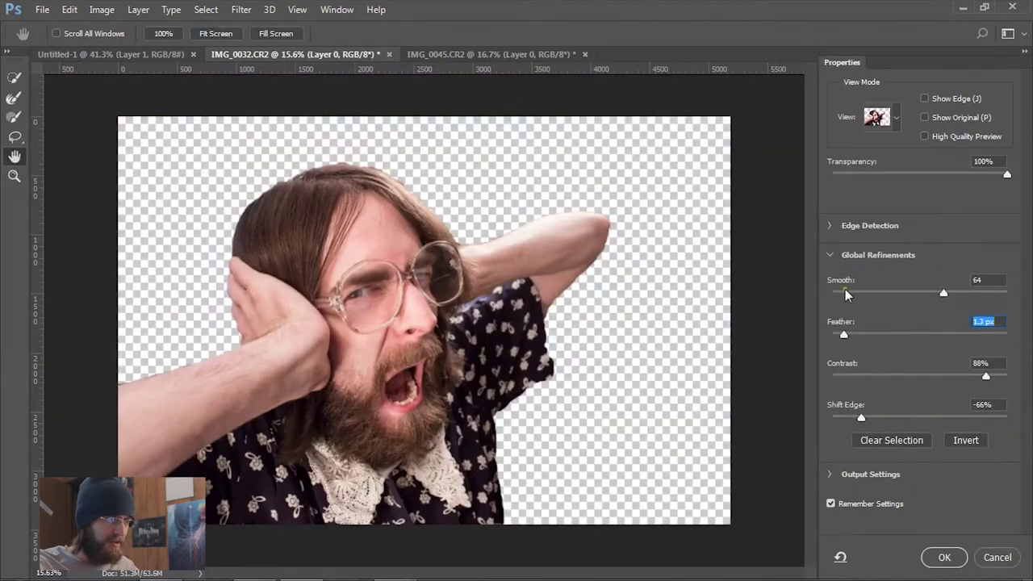
left_click(945, 557)
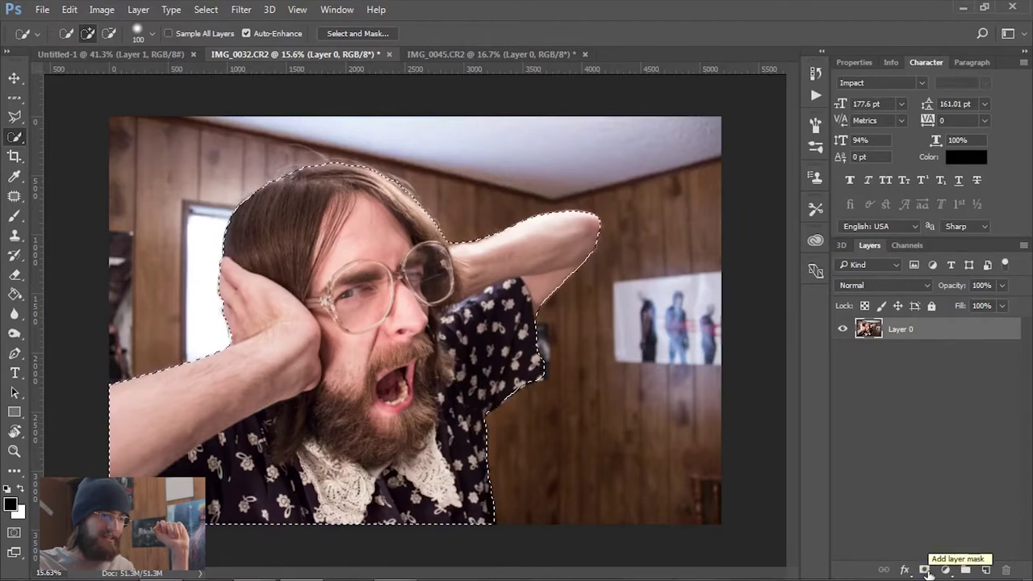
Add a layer mask hiding the wall behind the figure, then move on to IMG_0045.
left_click(926, 570)
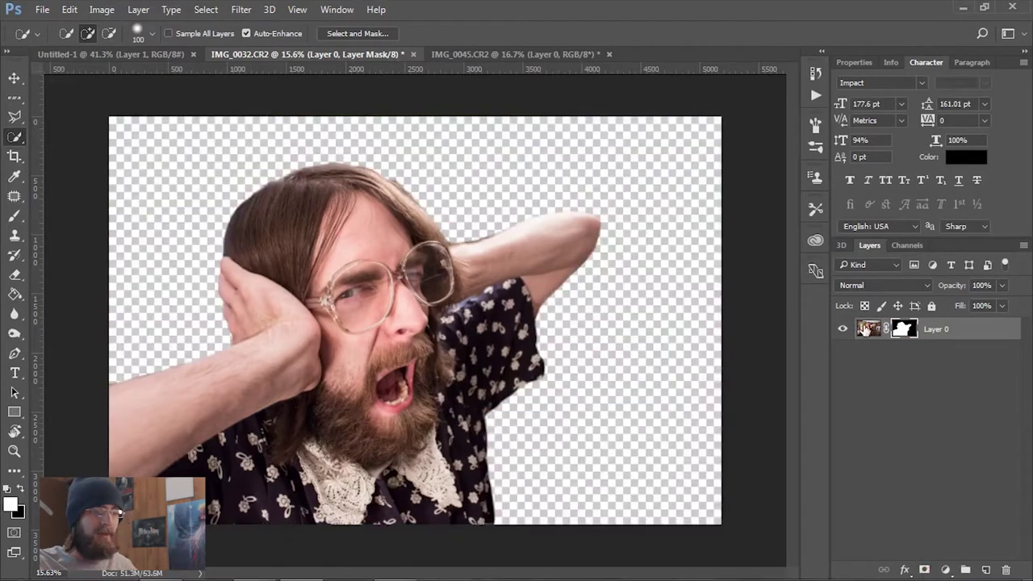
left_click(904, 328)
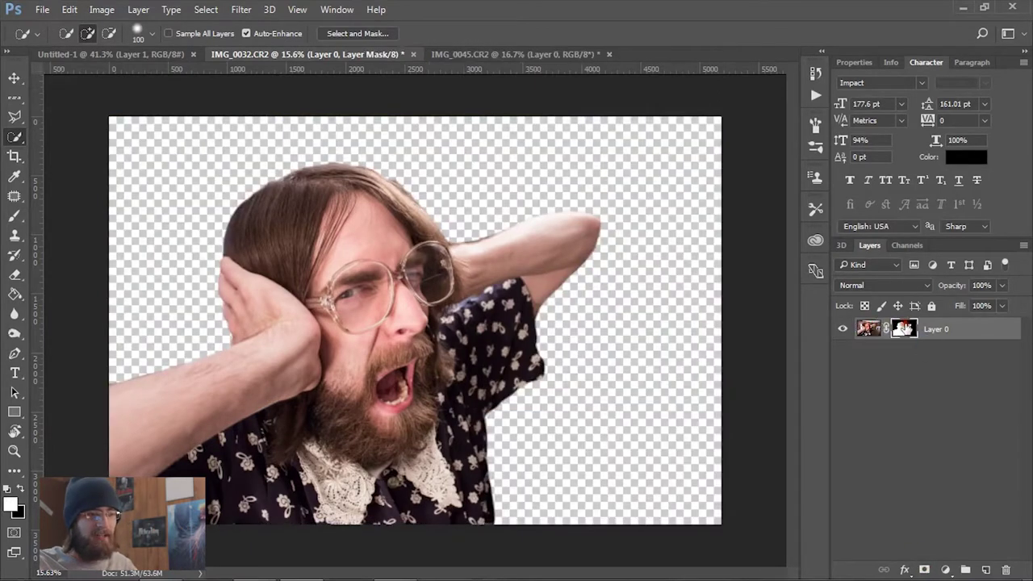
left_click(368, 33)
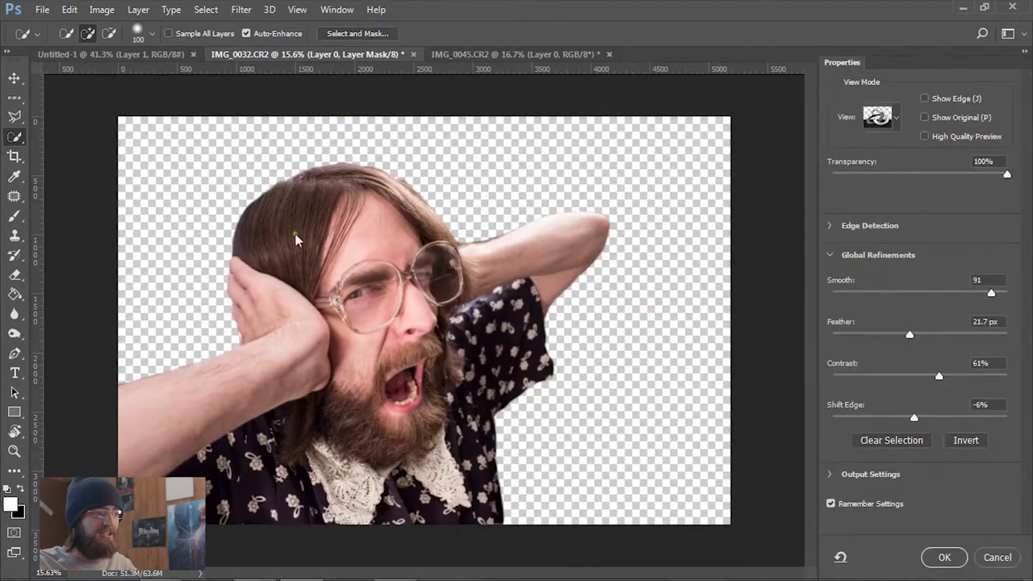
left_click(993, 555)
left_click(437, 54)
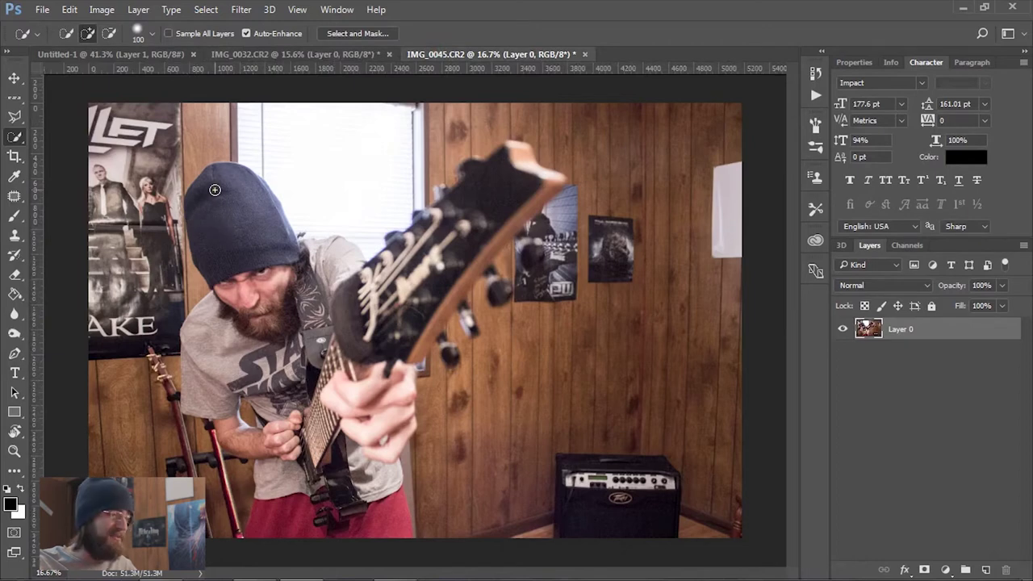
Zoom out on the guitarist photo and switch to the Magnetic Lasso Tool.
key("bracketleft")
key("ctrl+minus")
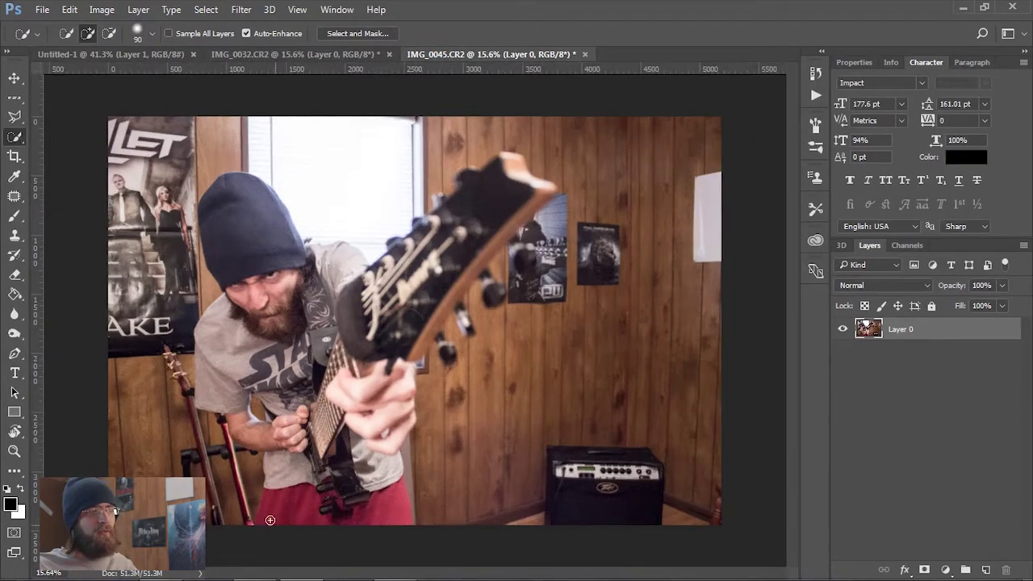
left_click(20, 138)
left_click(15, 117)
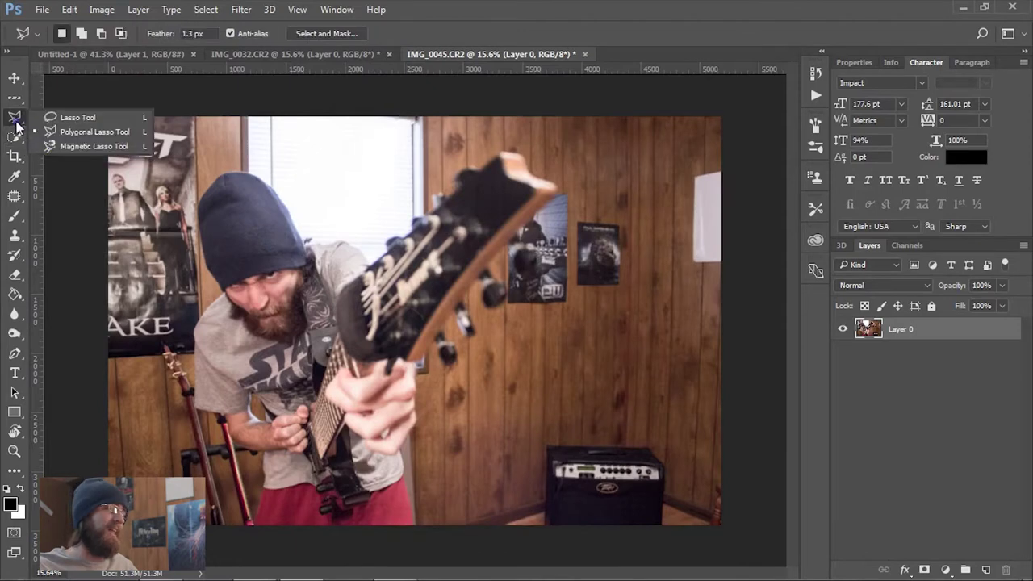
left_click(76, 145)
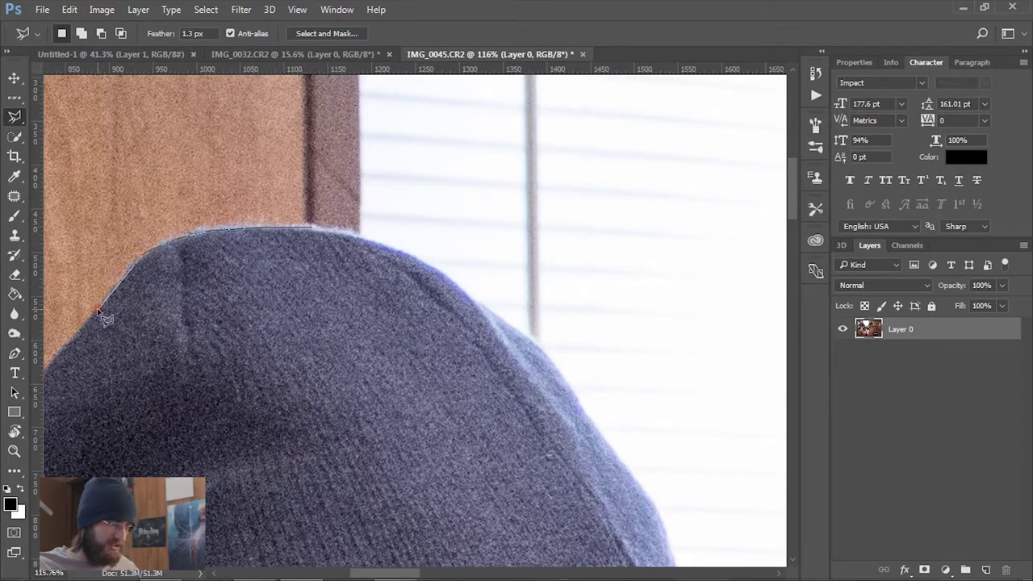
Trace the guitarist's beanie, shoulder, trousers and guitar outline with the Magnetic Lasso and close the selection.
left_click_drag(92, 319, 373, 181)
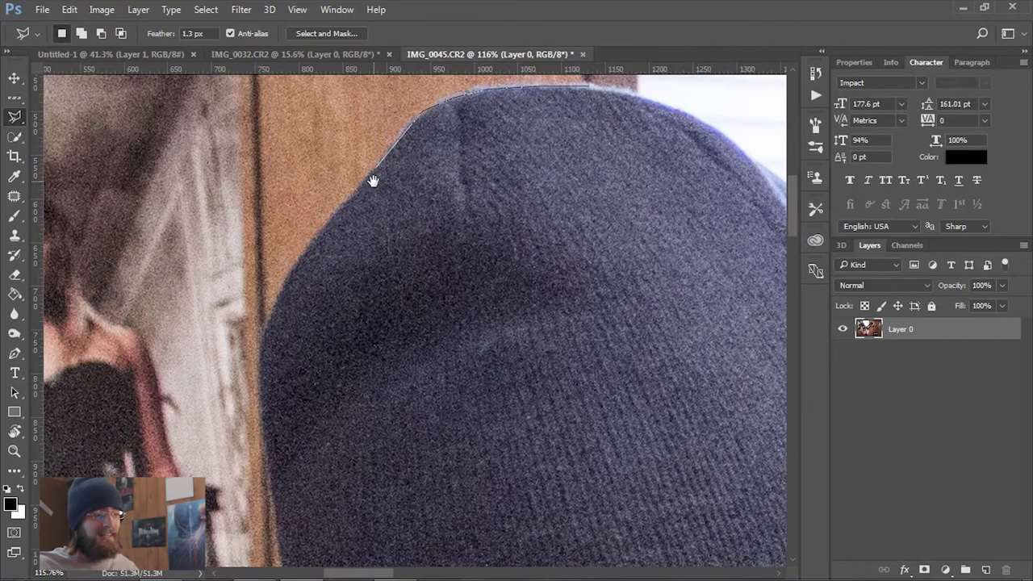
mouse_move(373, 181)
left_mouse_down()
mouse_move(371, 156)
mouse_move(350, 200)
mouse_move(369, 191)
mouse_move(256, 414)
mouse_move(258, 448)
left_mouse_up()
mouse_move(269, 493)
left_mouse_down()
mouse_move(290, 542)
mouse_move(278, 555)
mouse_move(287, 499)
mouse_move(272, 357)
mouse_move(289, 208)
mouse_move(384, 514)
mouse_move(323, 296)
mouse_move(277, 187)
left_mouse_up()
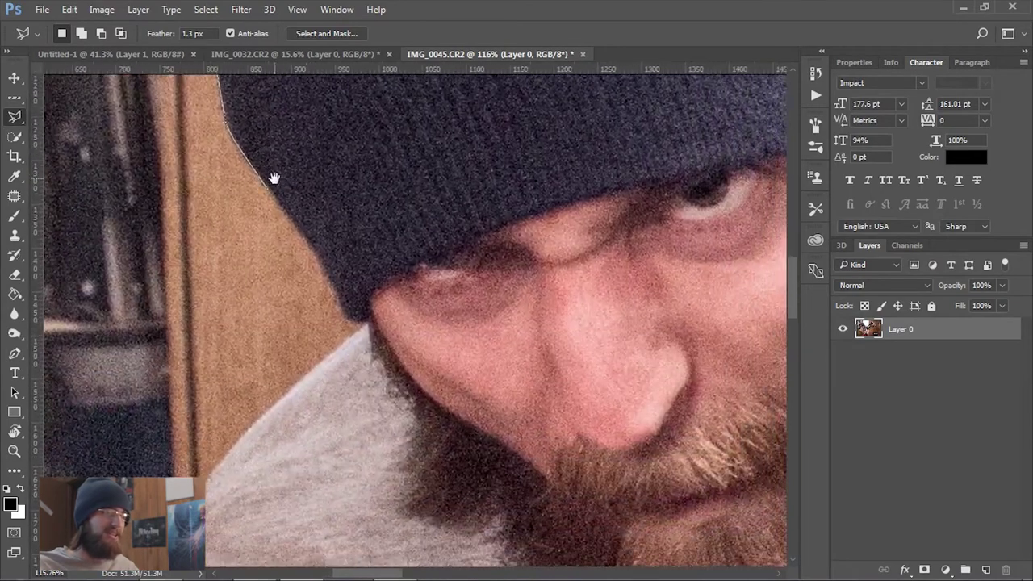
left_click_drag(173, 569, 363, 323)
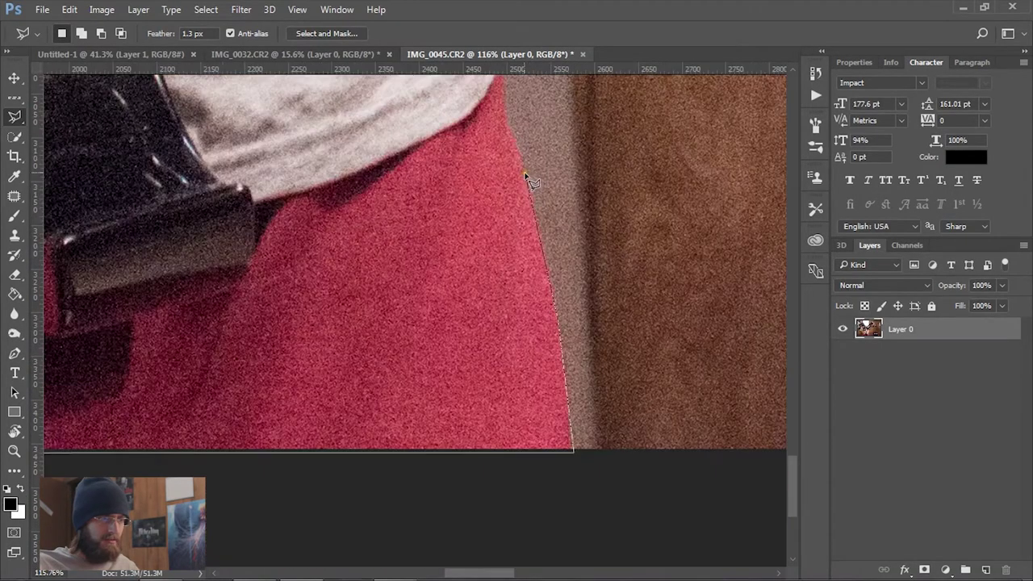
mouse_move(506, 101)
left_mouse_down()
mouse_move(488, 274)
mouse_move(452, 421)
left_mouse_up()
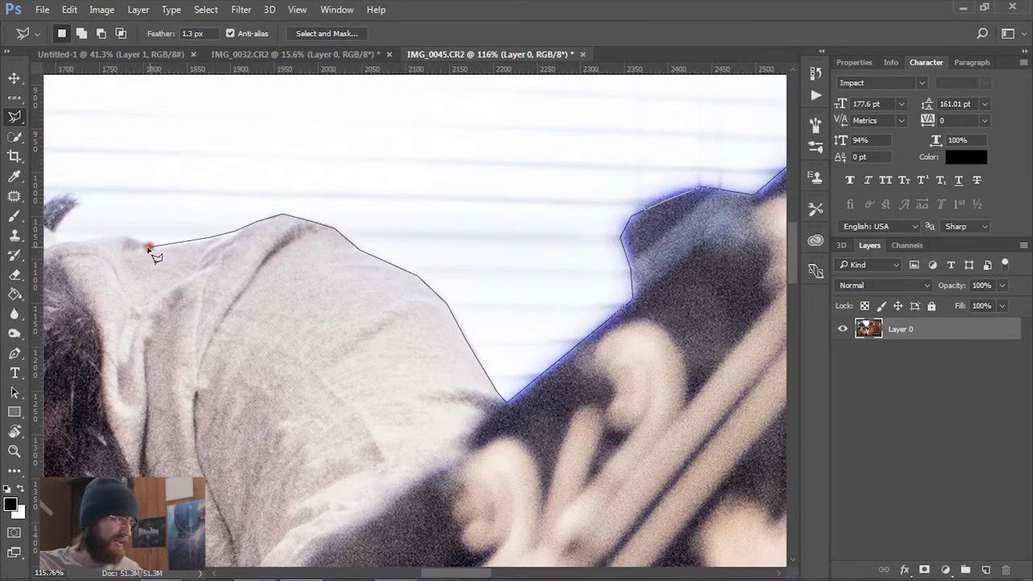
mouse_move(161, 242)
left_mouse_down()
mouse_move(542, 247)
mouse_move(407, 317)
left_mouse_up()
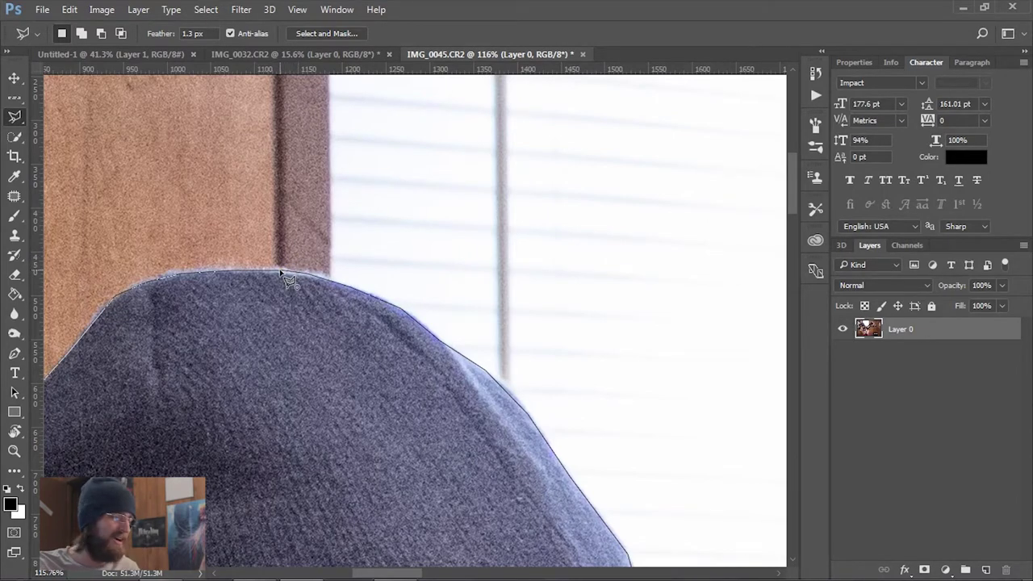
key("Return")
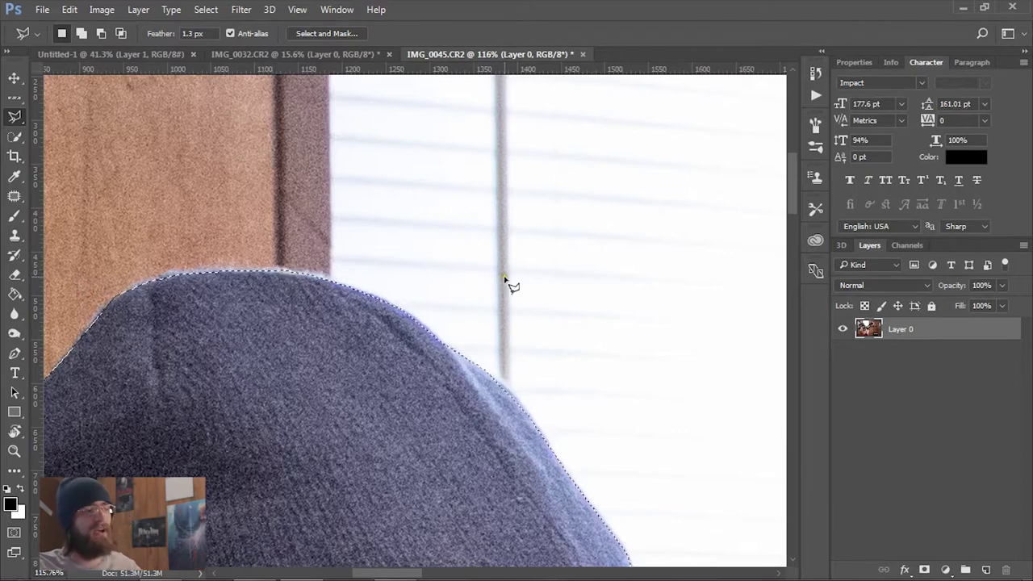
Zoom to fit to inspect the guitarist selection, then preview it in Select and Mask and exit.
key("ctrl+0")
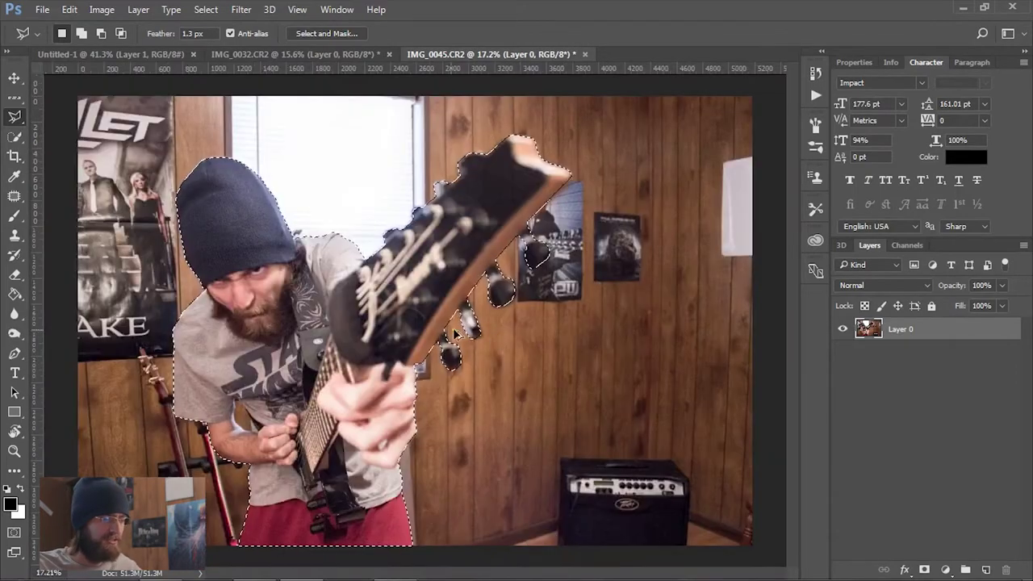
scroll(387, 338, "down", 1)
scroll(388, 338, "up", 2)
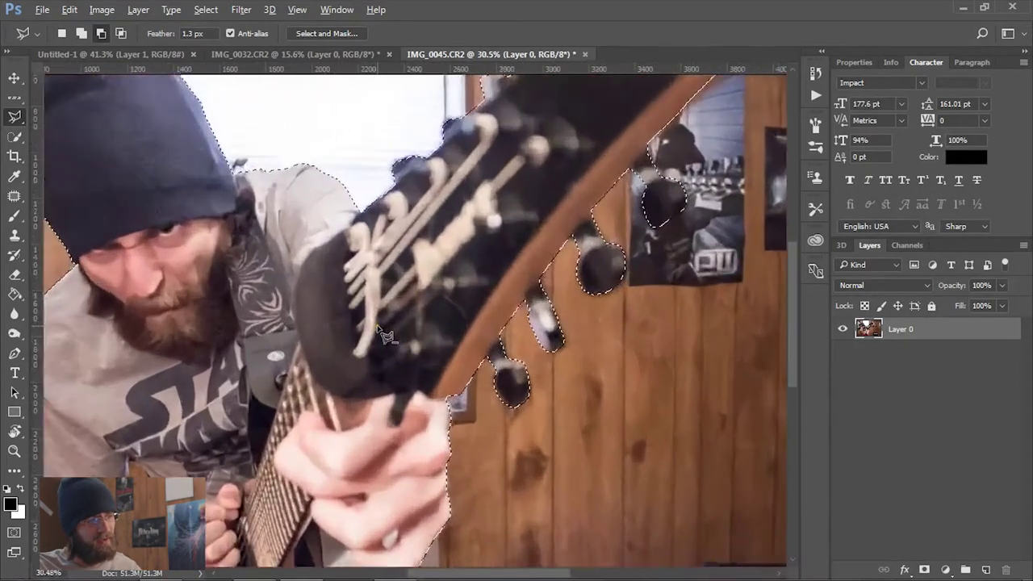
scroll(387, 338, "down", 3)
scroll(296, 323, "up", 1)
scroll(297, 322, "up", 2)
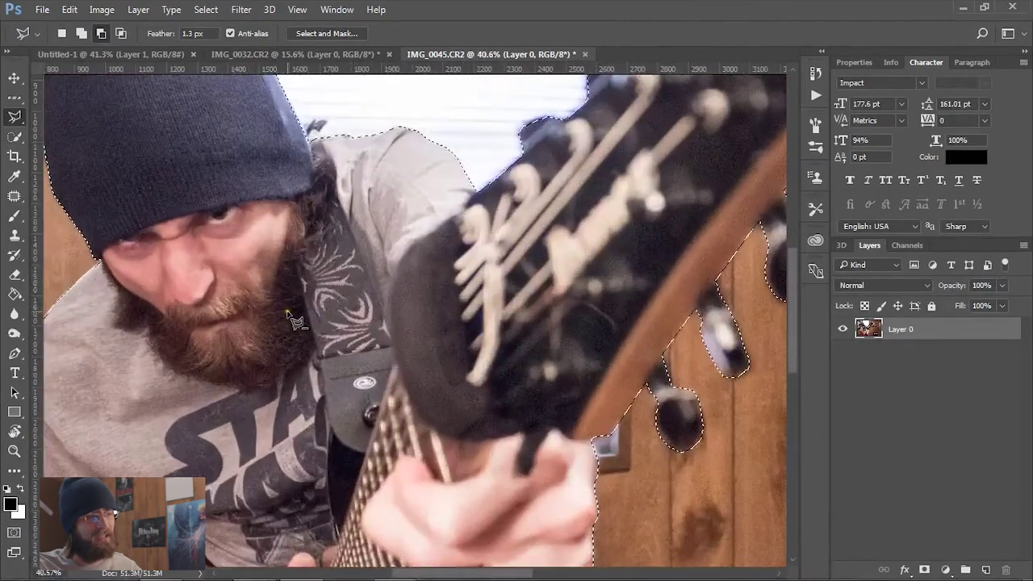
scroll(267, 307, "down", 1)
scroll(228, 279, "up", 2)
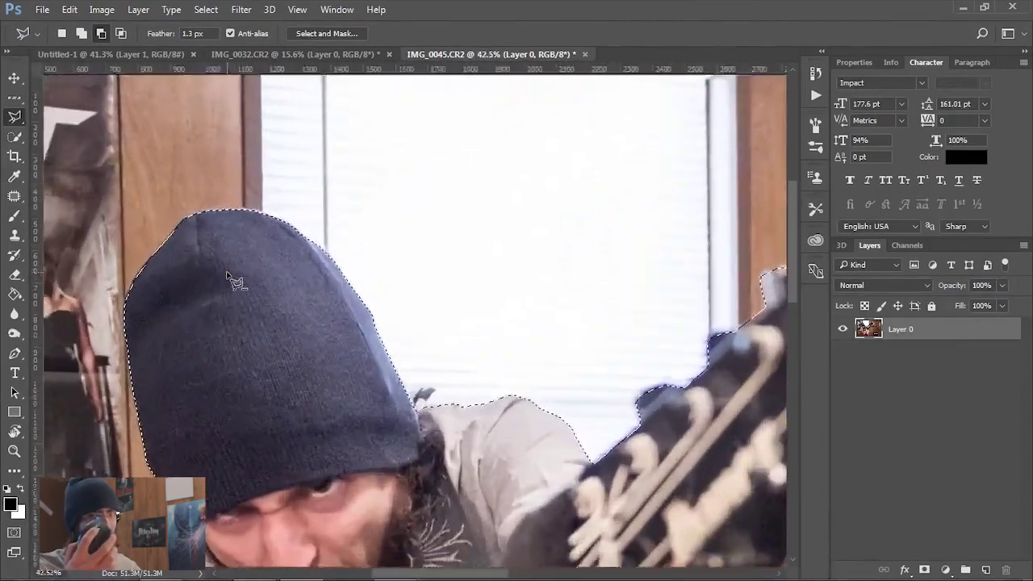
scroll(326, 341, "down", 3)
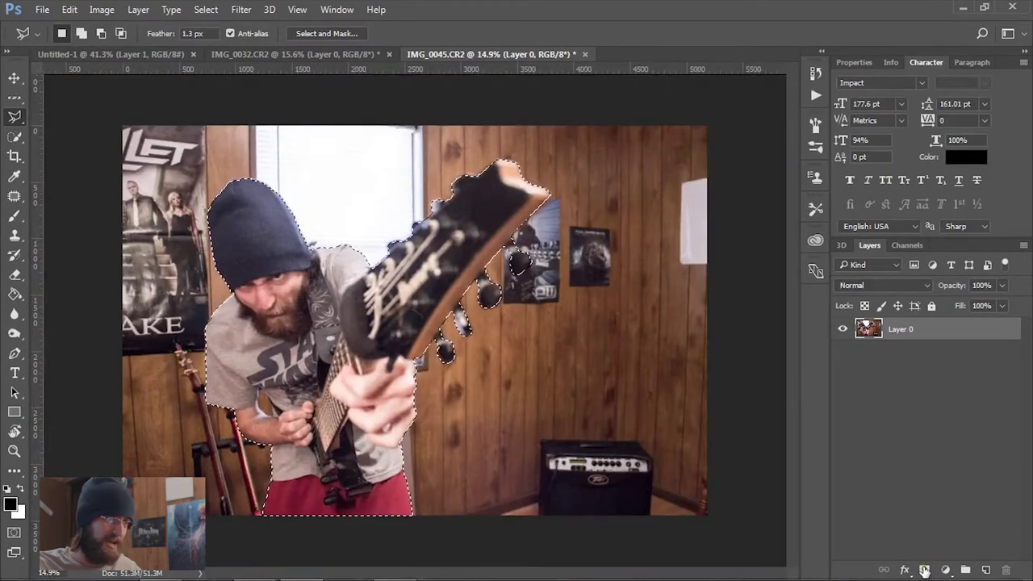
key("ctrl+alt+r")
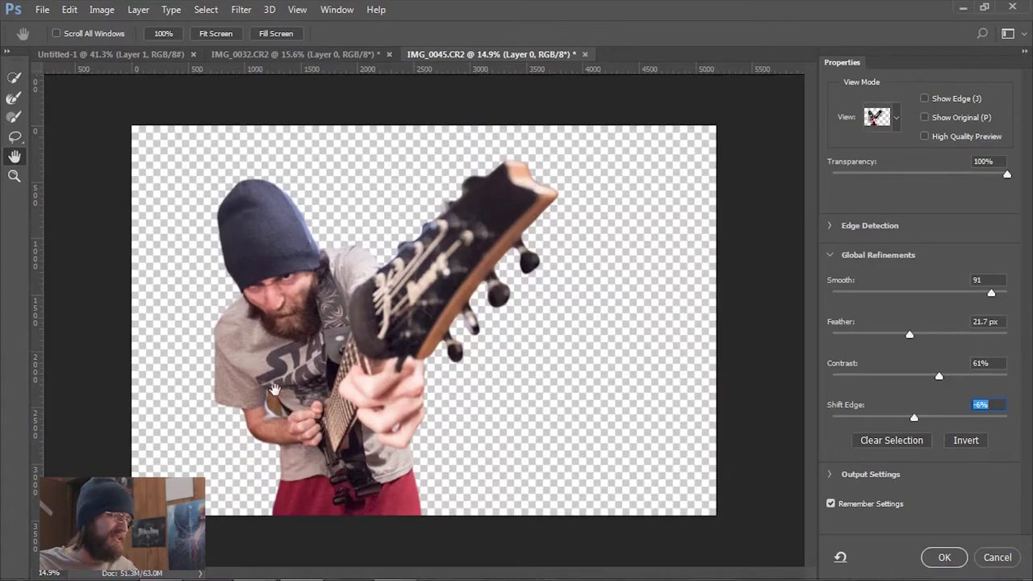
left_click(995, 559)
In Subtract mode, trace the brown wall gap between the guitarist's arm and torso out of the selection.
scroll(262, 436, "up", 10)
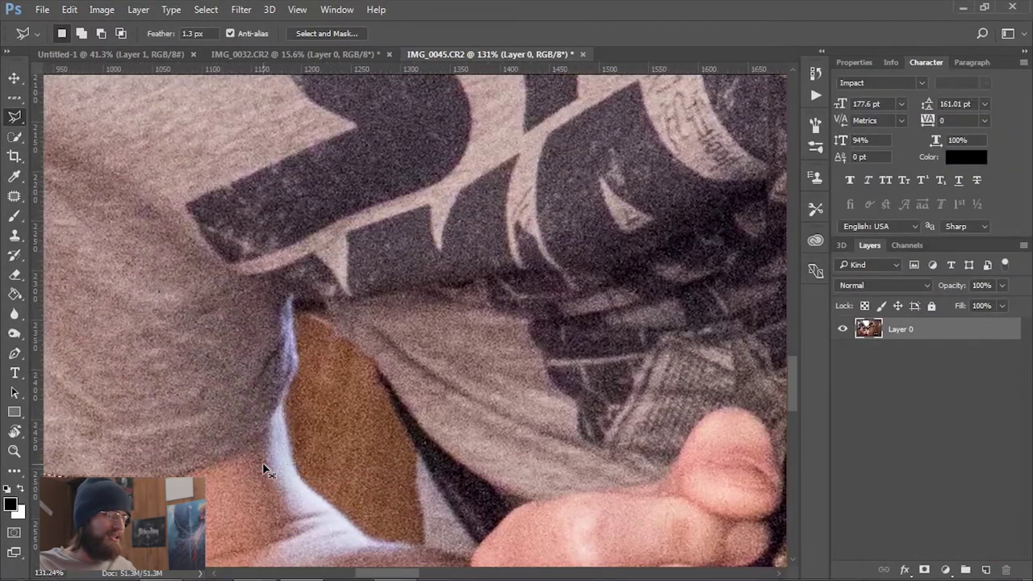
scroll(266, 472, "down", 5)
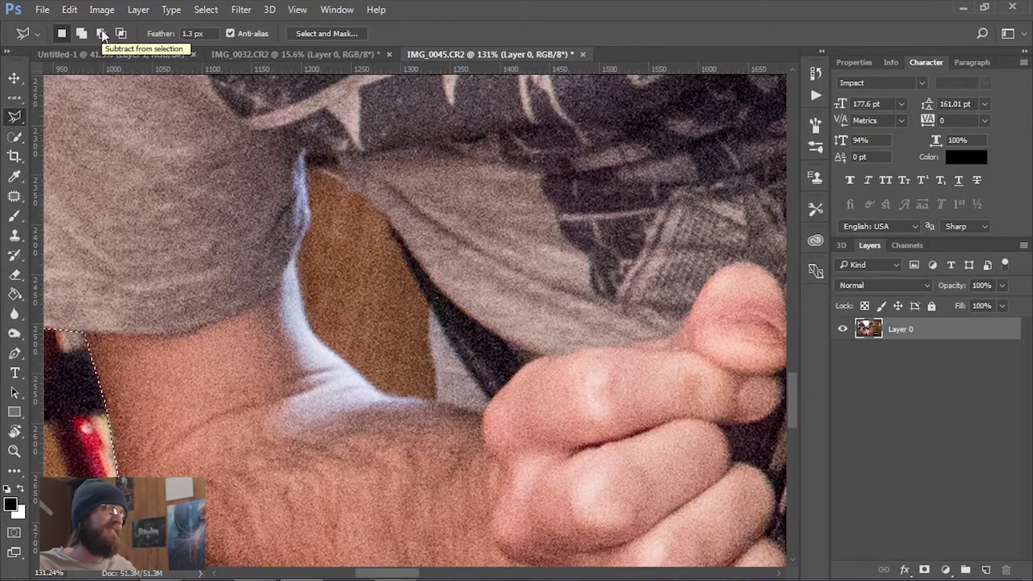
left_click(101, 33)
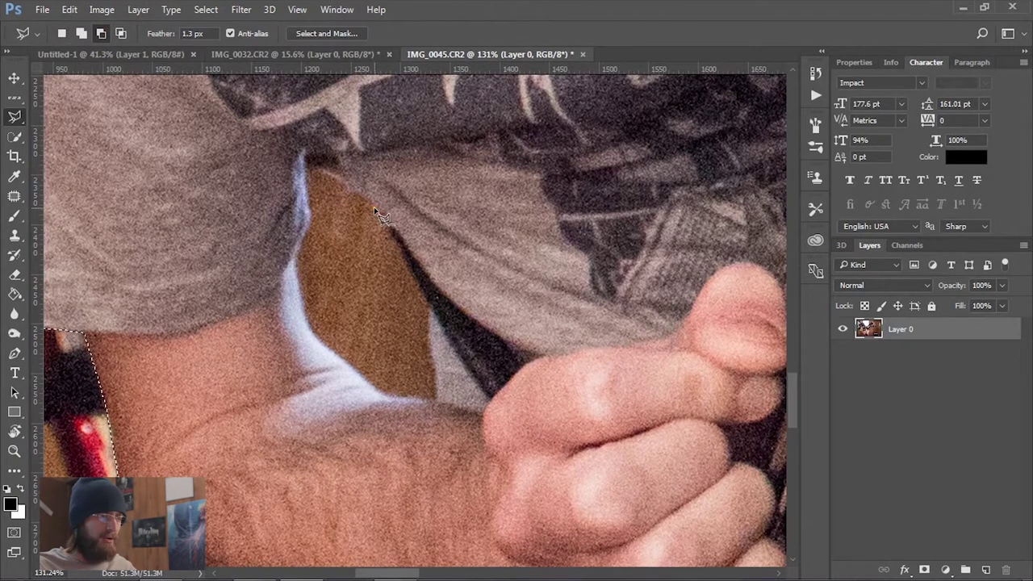
left_click(389, 227)
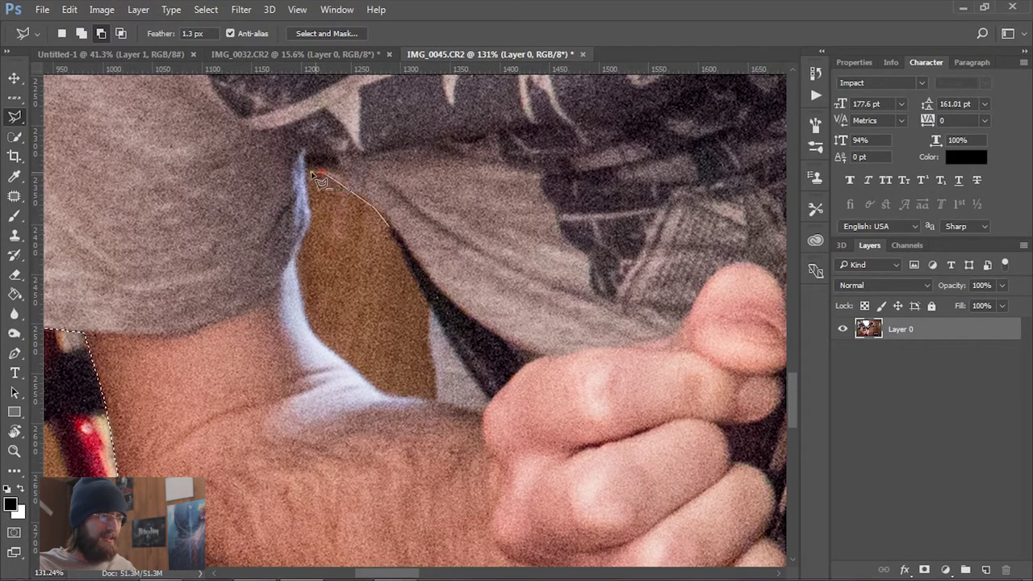
left_click(308, 174)
left_click(308, 190)
left_click(311, 215)
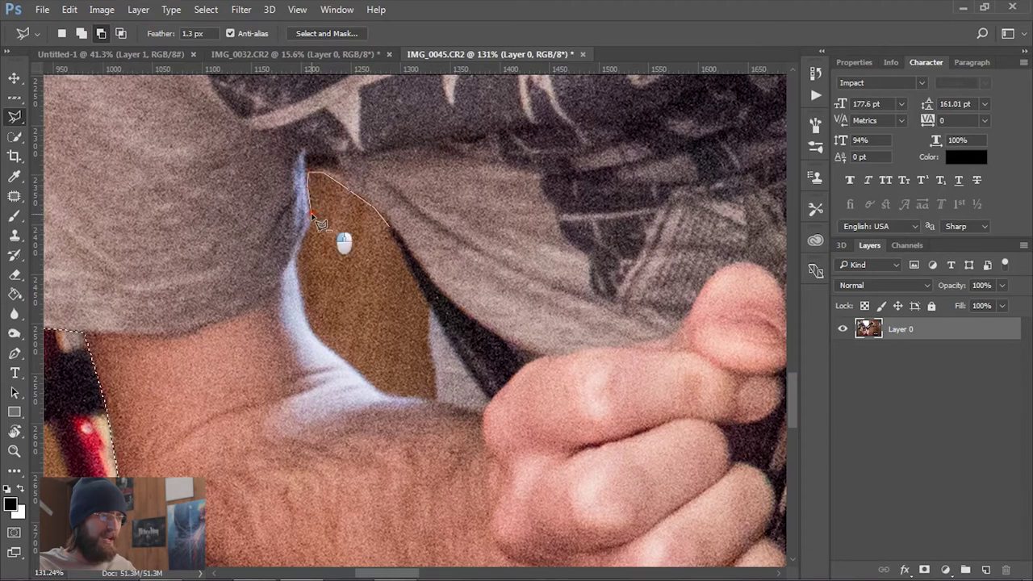
left_click(297, 255)
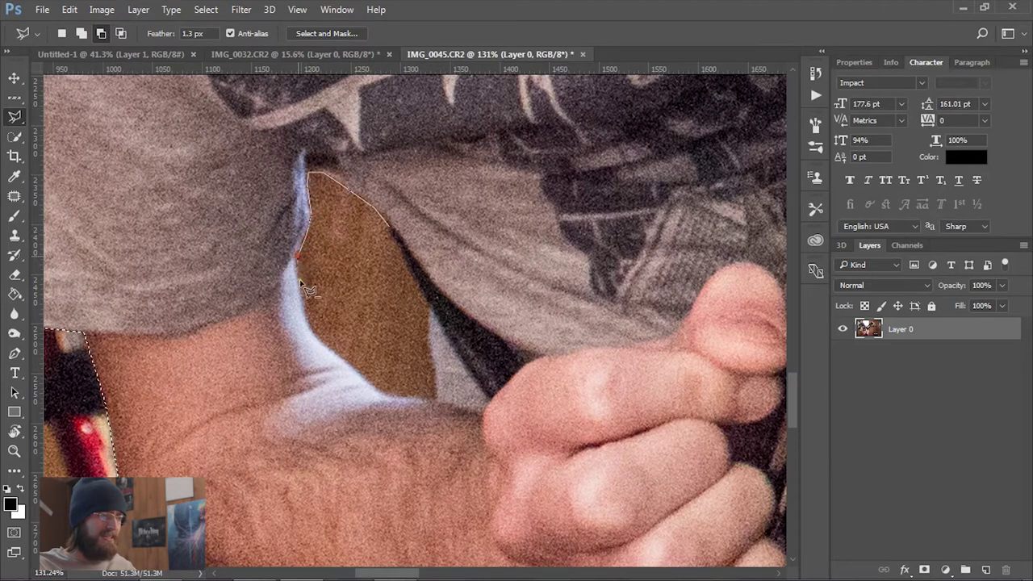
double_click(336, 356)
key("ctrl+0")
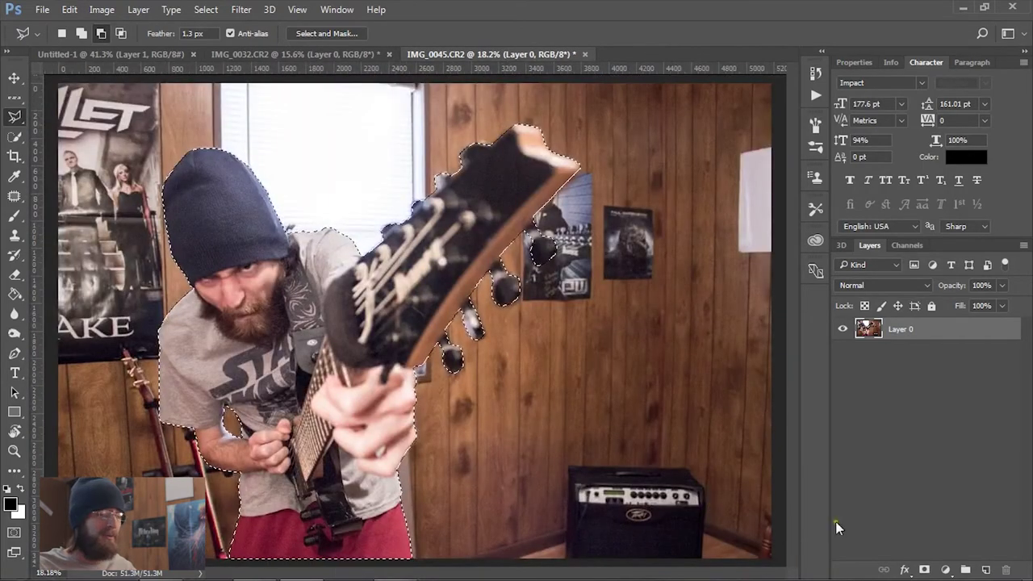
Mask out the room around the guitarist, then switch to the blank Untitled-1 canvas.
left_click(349, 34)
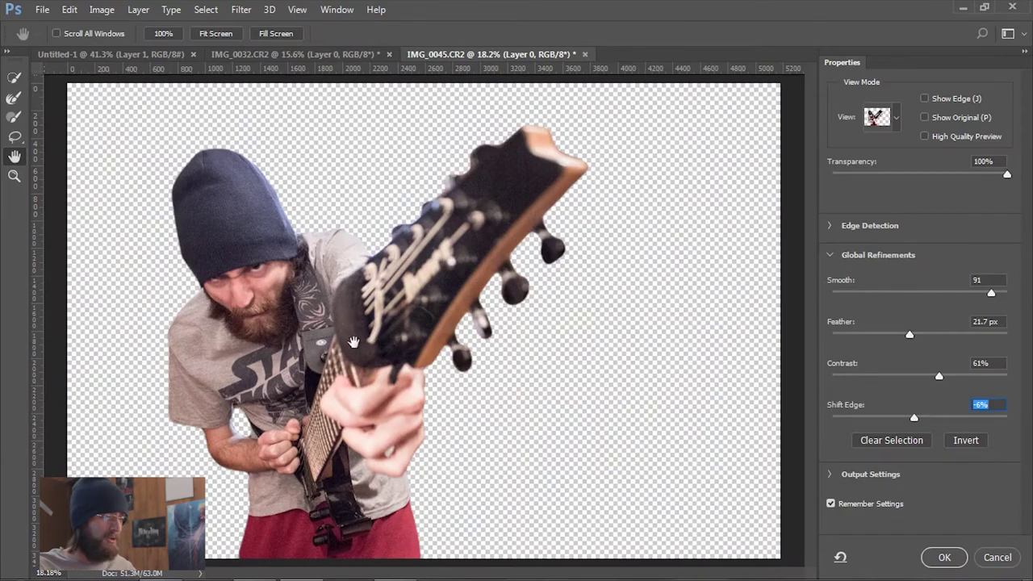
key("Return")
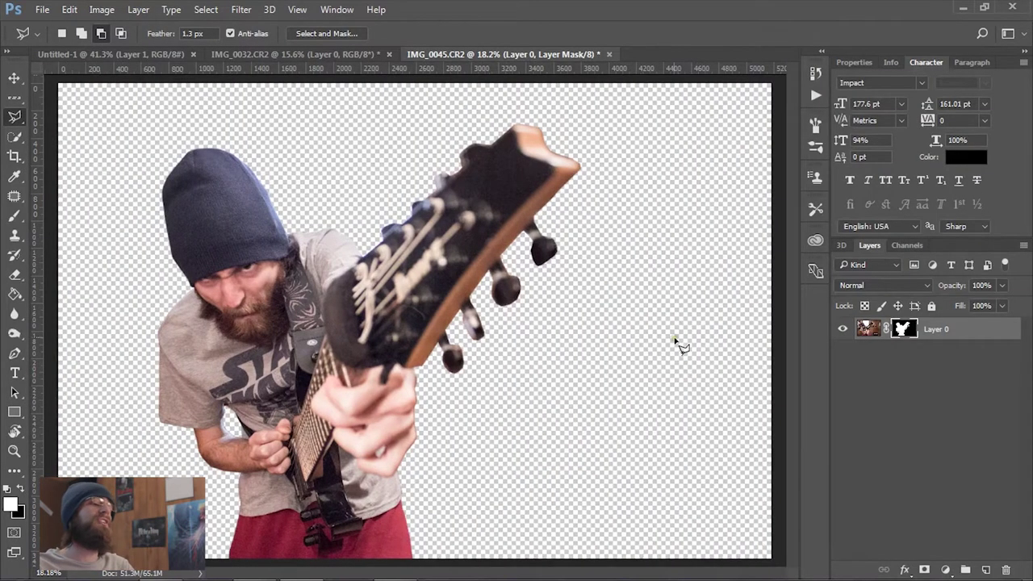
left_click(287, 57)
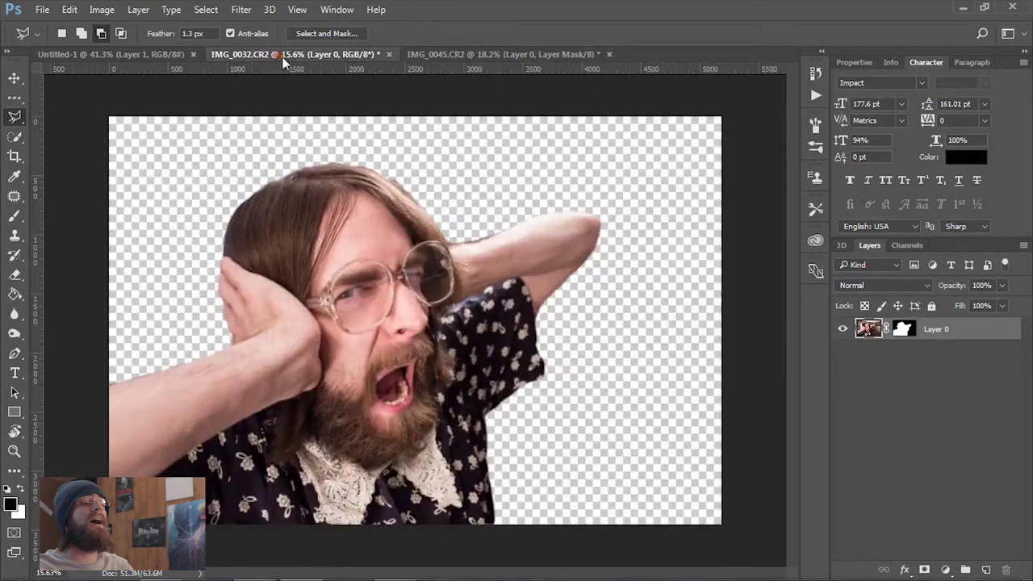
left_click(498, 57)
Load the Pixabay site in a new Chrome tab and open its media type filter.
key("ctrl+Tab")
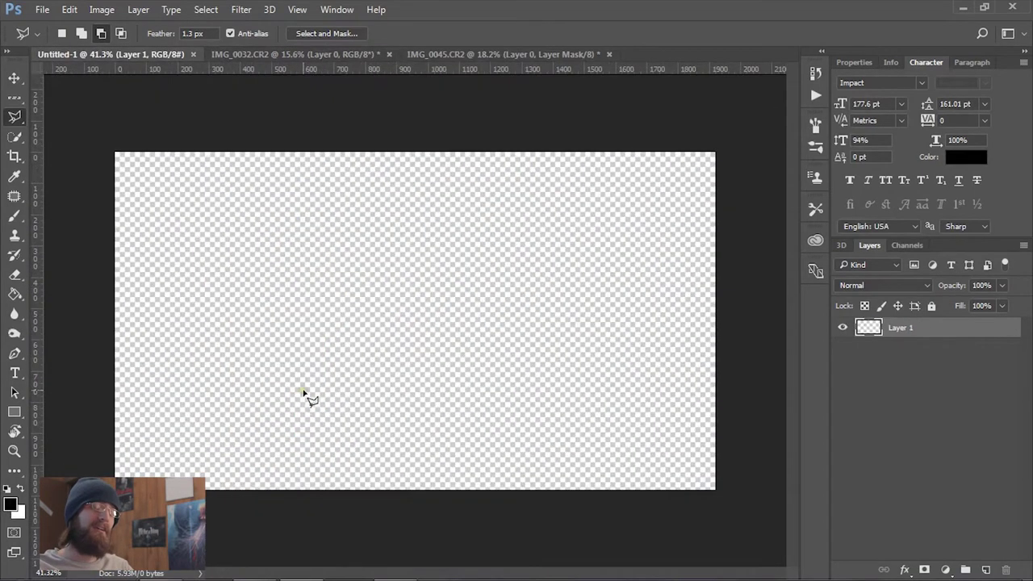
key("alt+Tab")
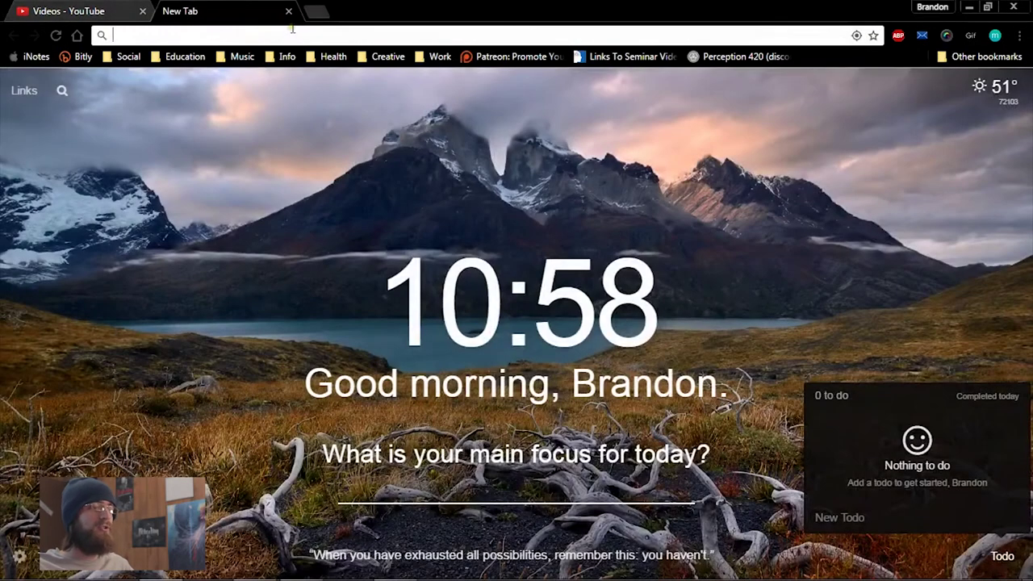
type("pixabay.com")
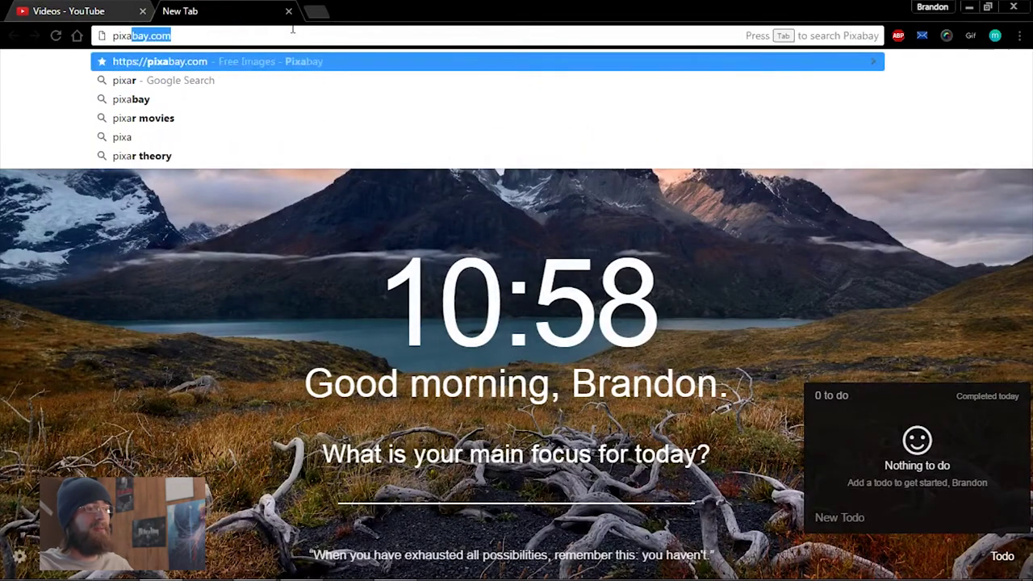
key("Return")
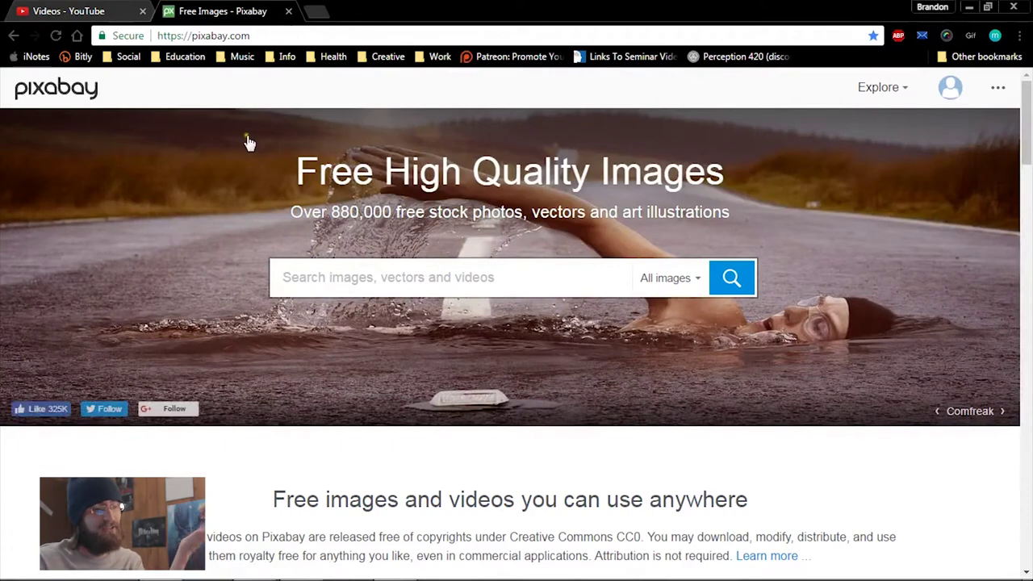
left_click(670, 278)
Filter the search to horizontal photos in the Backgrounds/Textures category and run it.
left_click(550, 335)
scroll(611, 369, "down", 1)
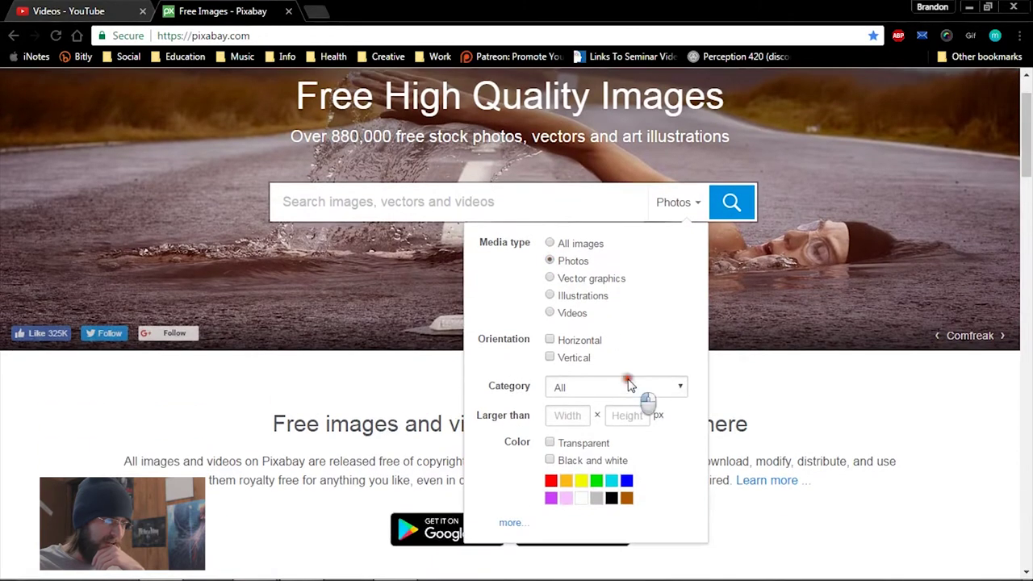
left_click(630, 388)
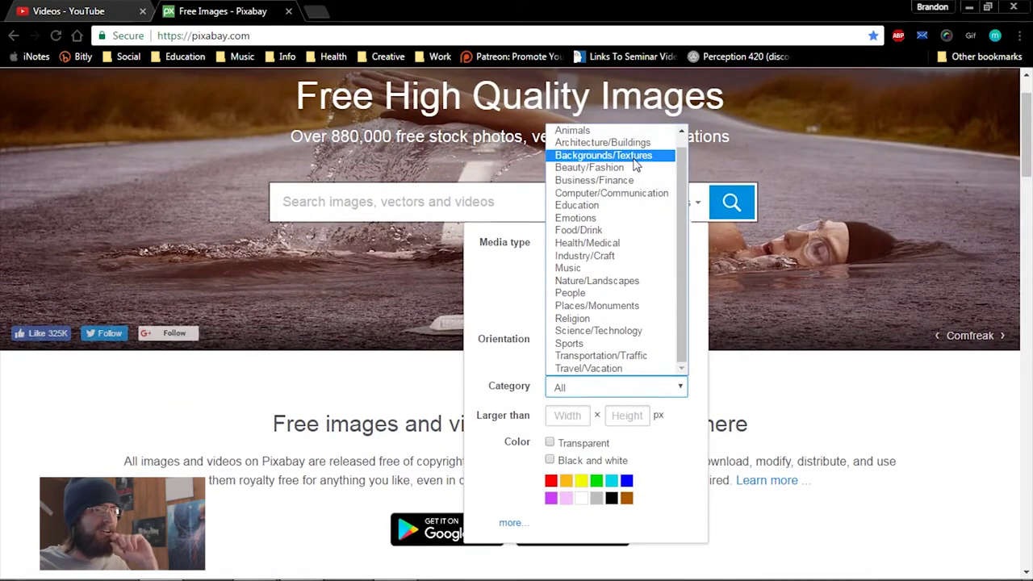
left_click(637, 156)
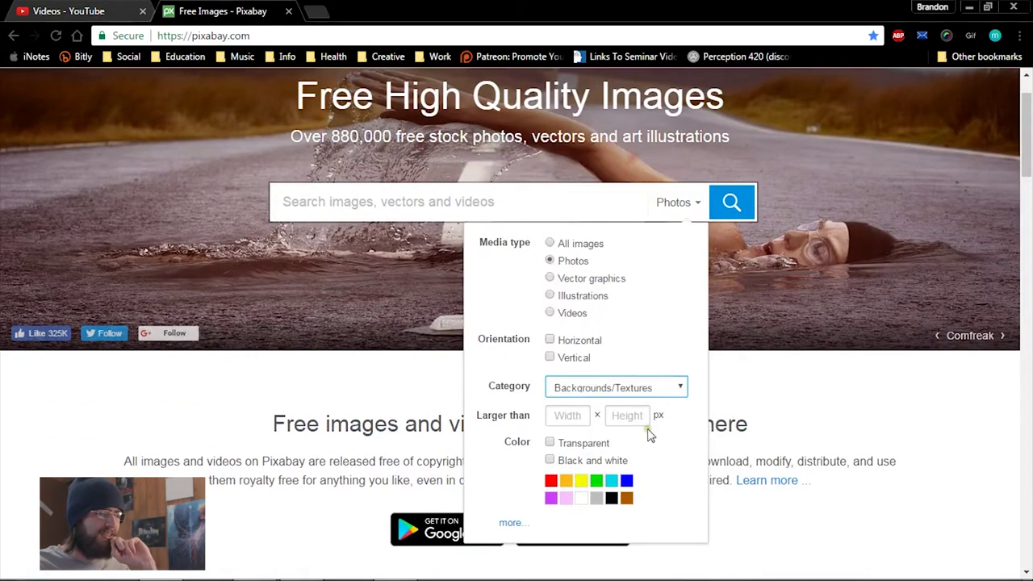
left_click(550, 340)
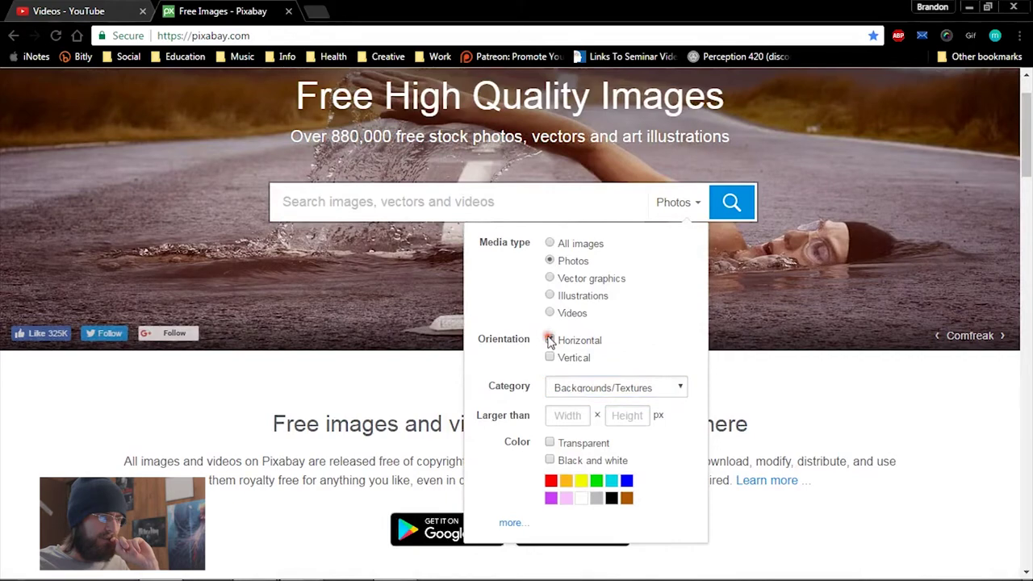
left_click(732, 203)
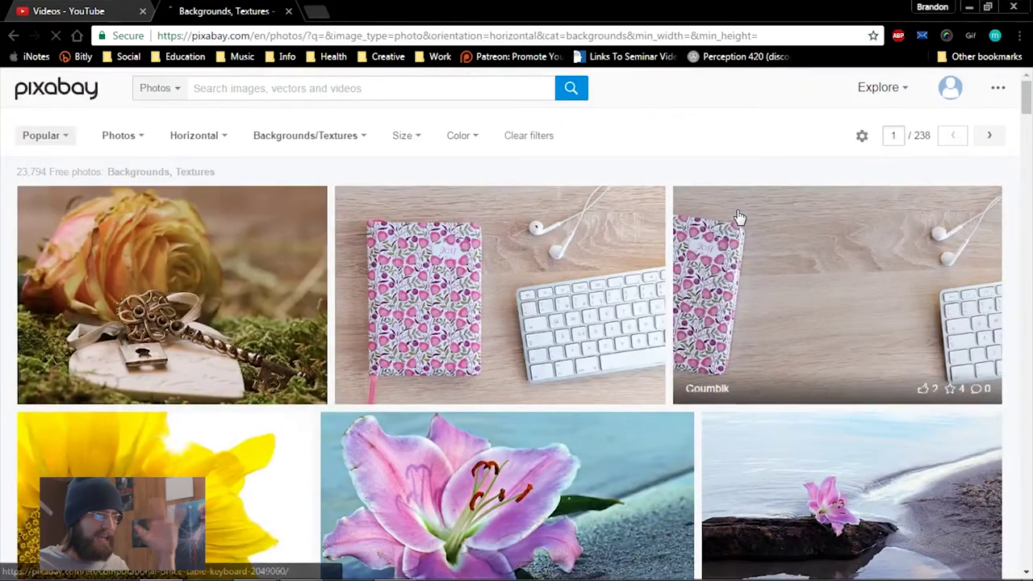
Browse the horizontal texture results, then start a new image search.
scroll(443, 270, "down", 20)
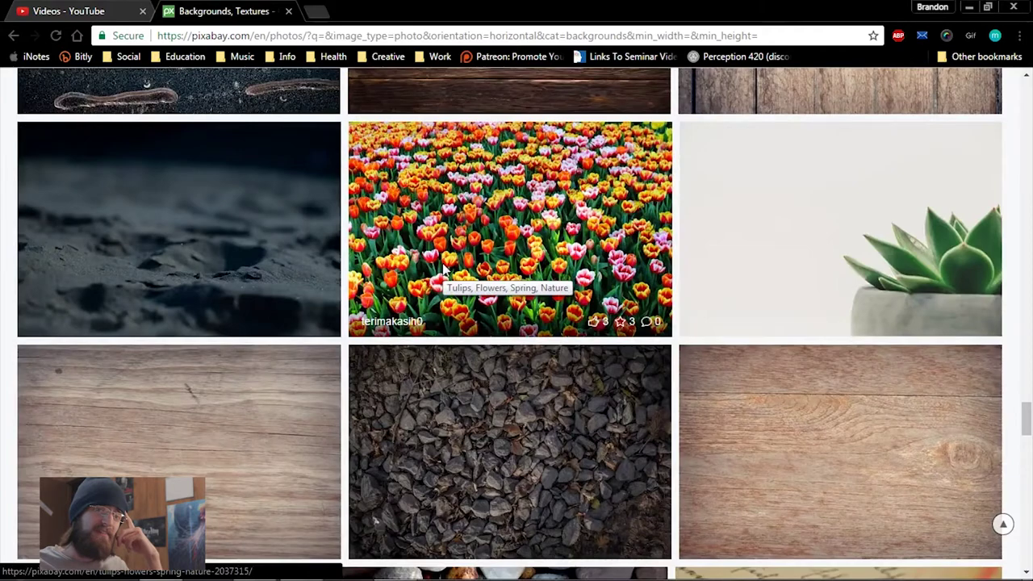
scroll(444, 270, "down", 10)
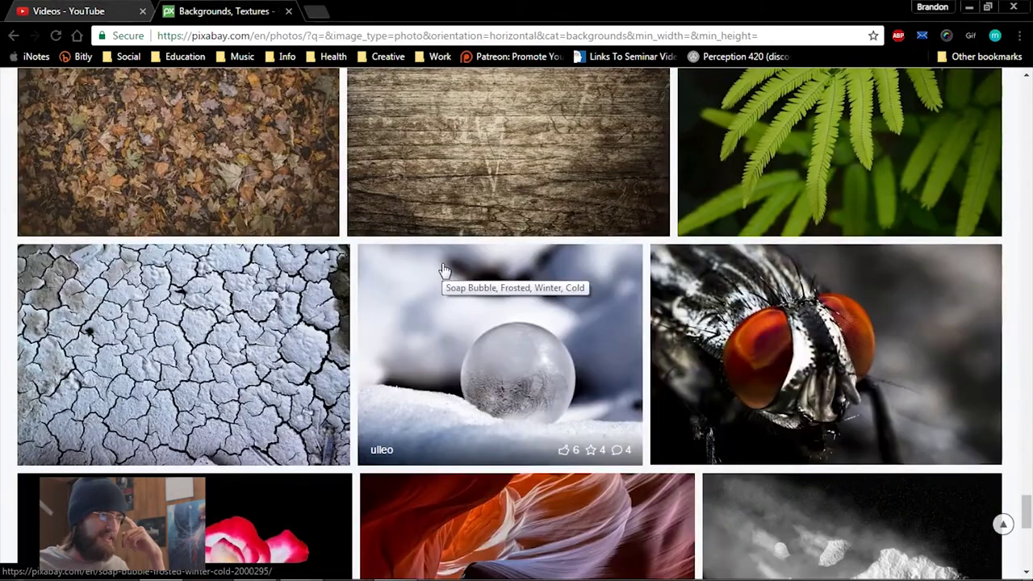
scroll(443, 270, "down", 5)
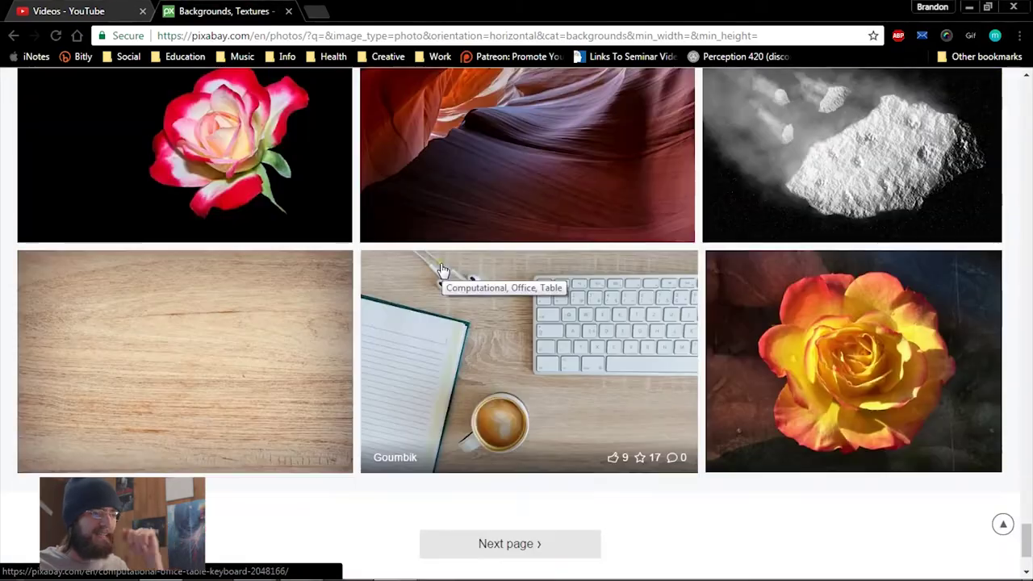
scroll(296, 376, "up", 20)
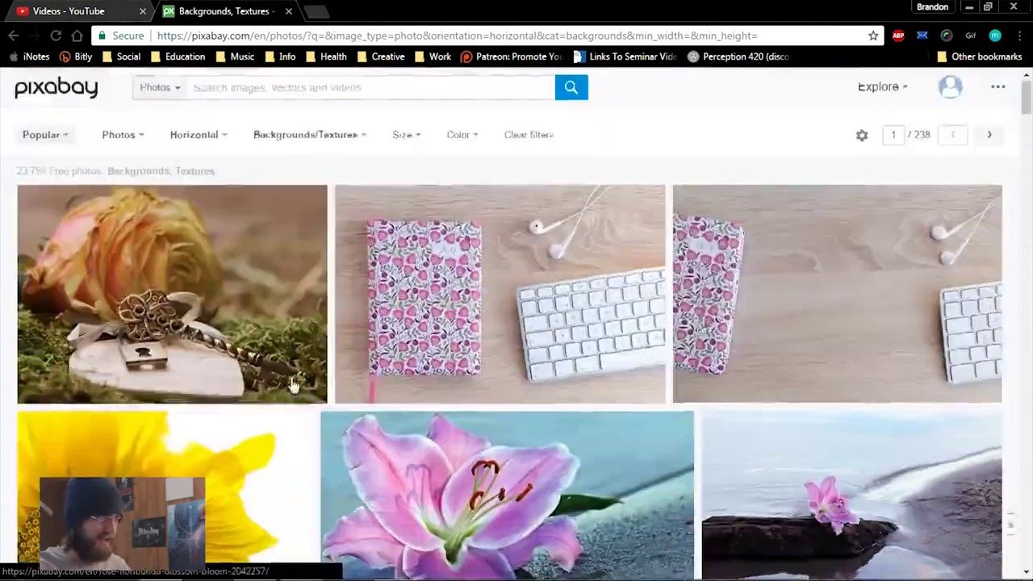
left_click(288, 81)
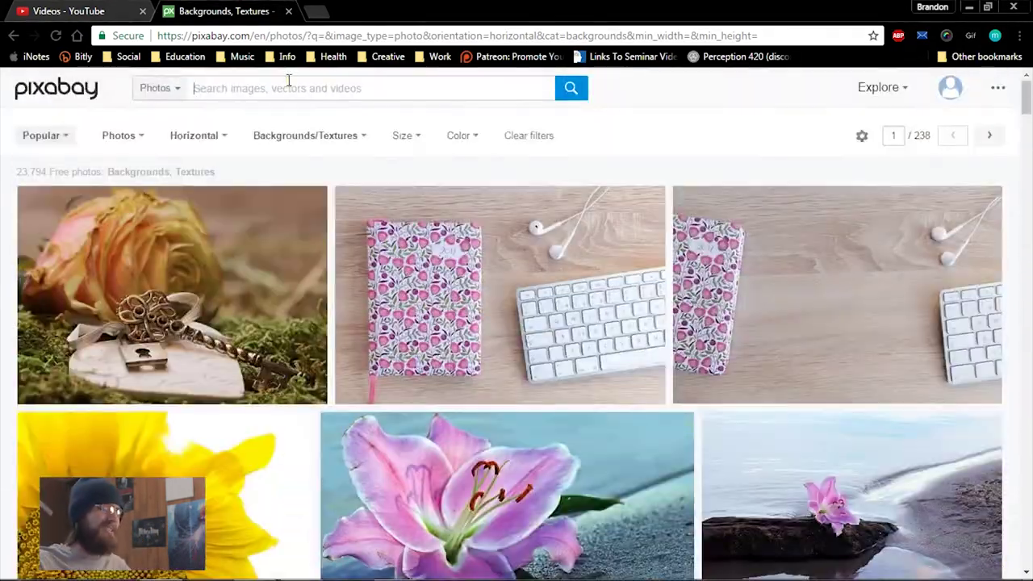
Search Pixabay for 'metal' and open the peeling green paint texture's page.
type("metal")
left_click(242, 126)
scroll(161, 311, "down", 5)
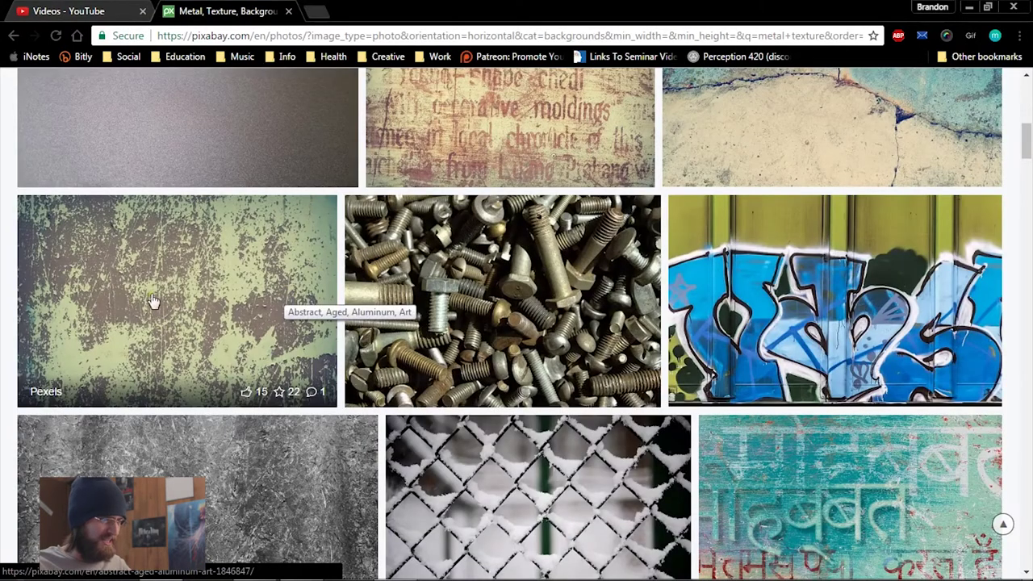
scroll(141, 258, "down", 1)
left_click(134, 230)
Download the texture at its Original 4256×2832 size.
left_click(886, 365)
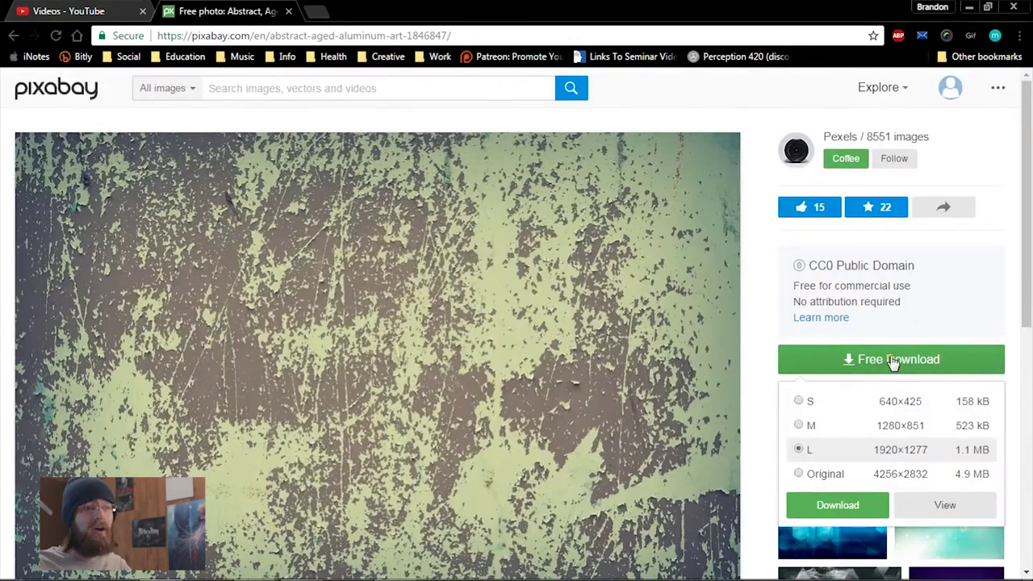
mouse_move(954, 98)
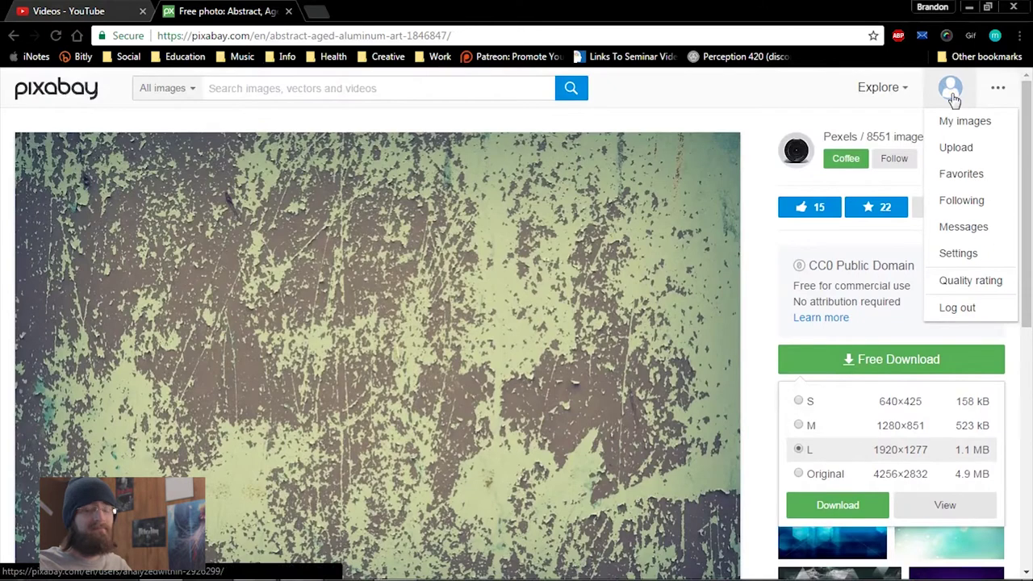
left_click(834, 474)
scroll(836, 470, "down", 1)
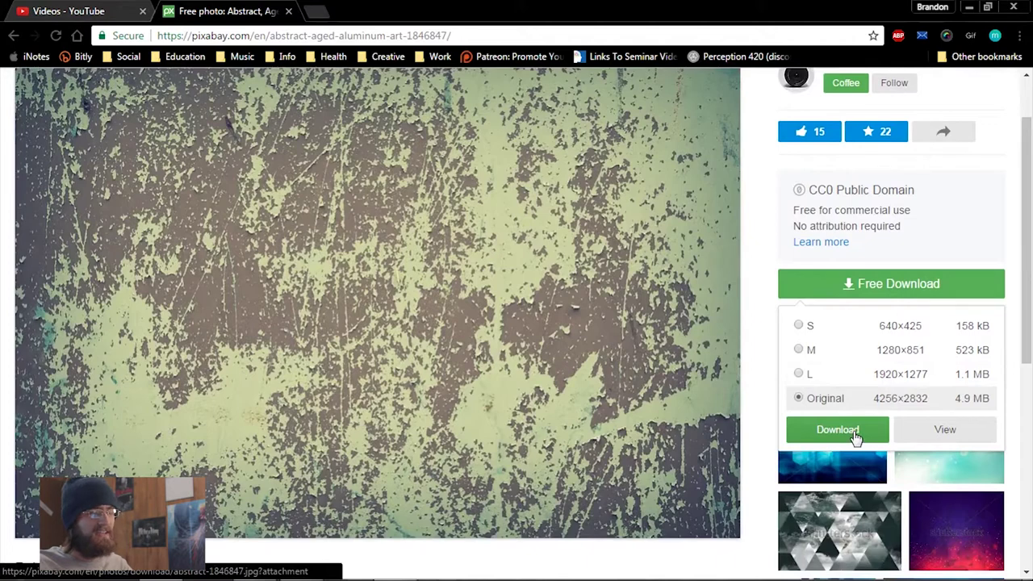
left_click(856, 437)
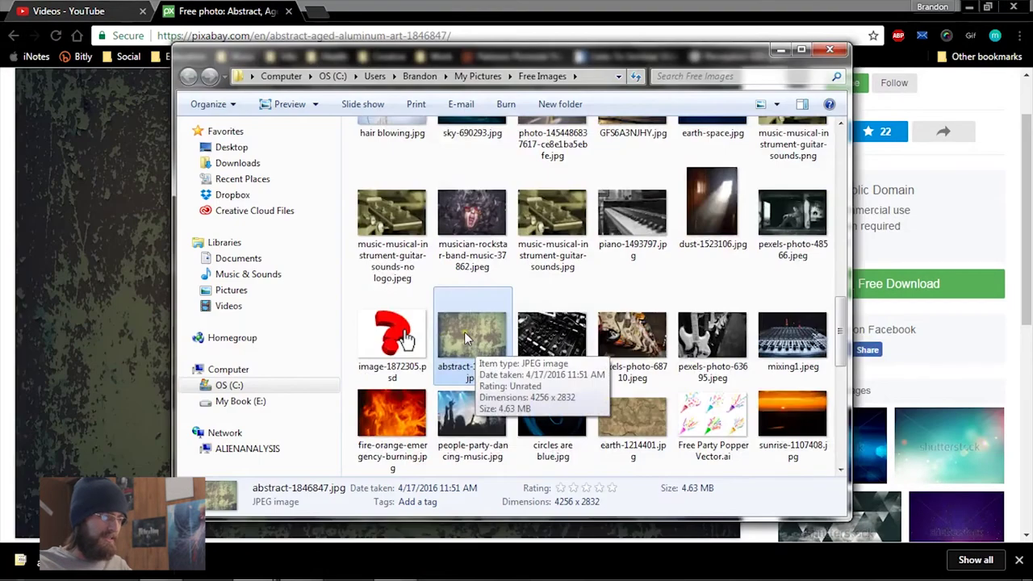
Open the downloaded abstract-1846847.jpg in Photoshop.
right_click(464, 332)
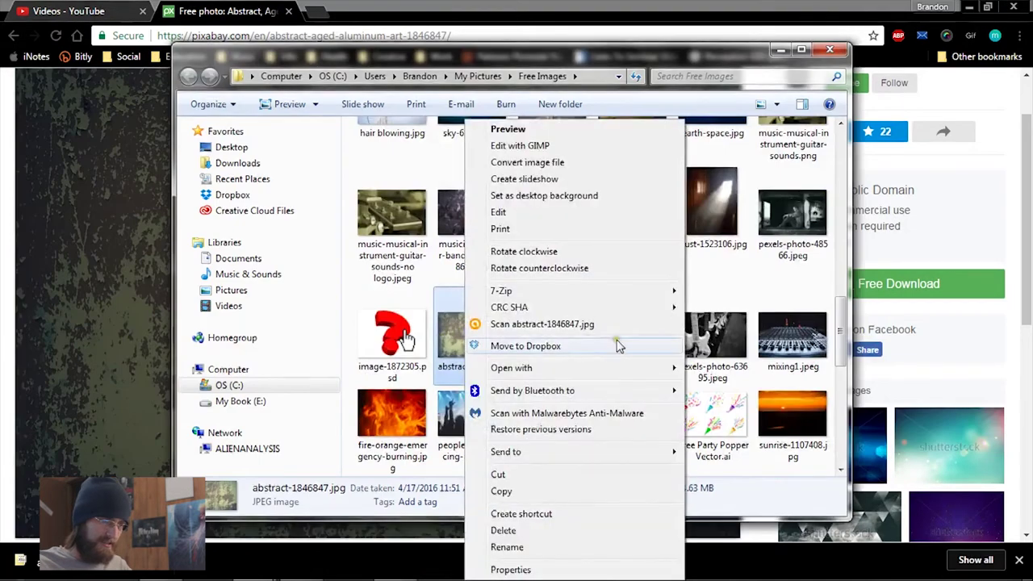
mouse_move(646, 368)
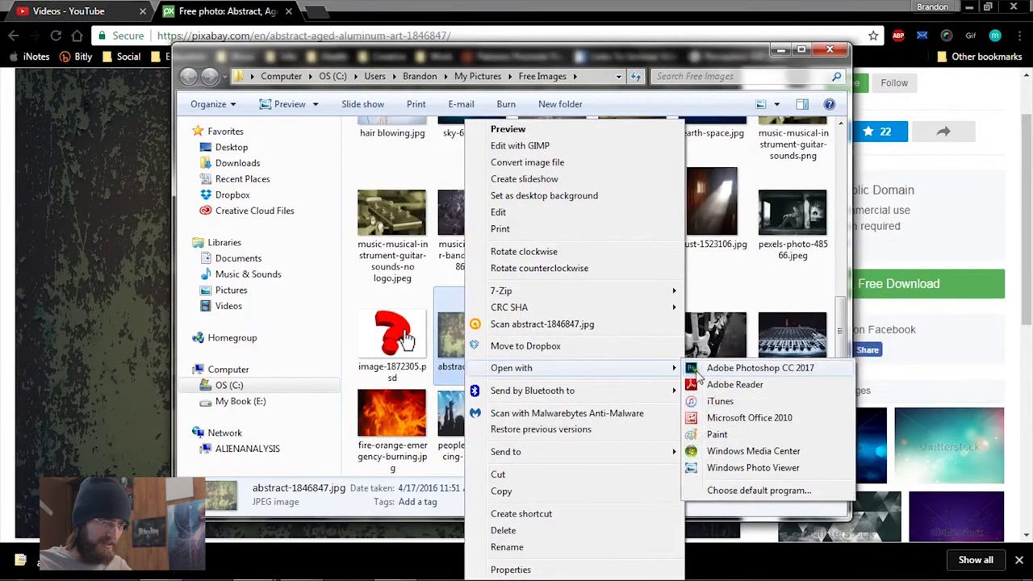
left_click(699, 371)
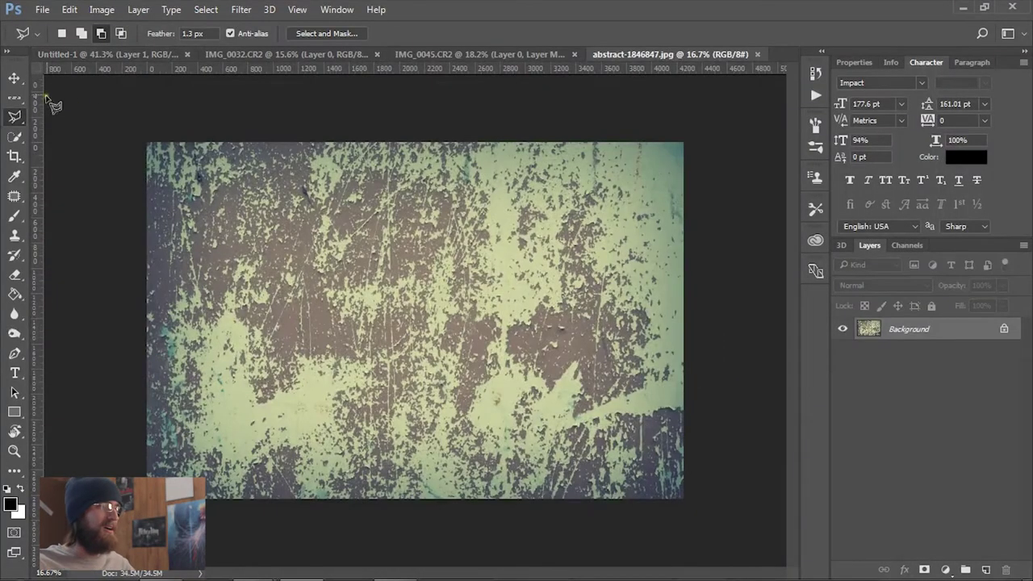
Unlock the texture's background, then drag the texture and the cut-out screaming man into Untitled-1.
double_click(898, 331)
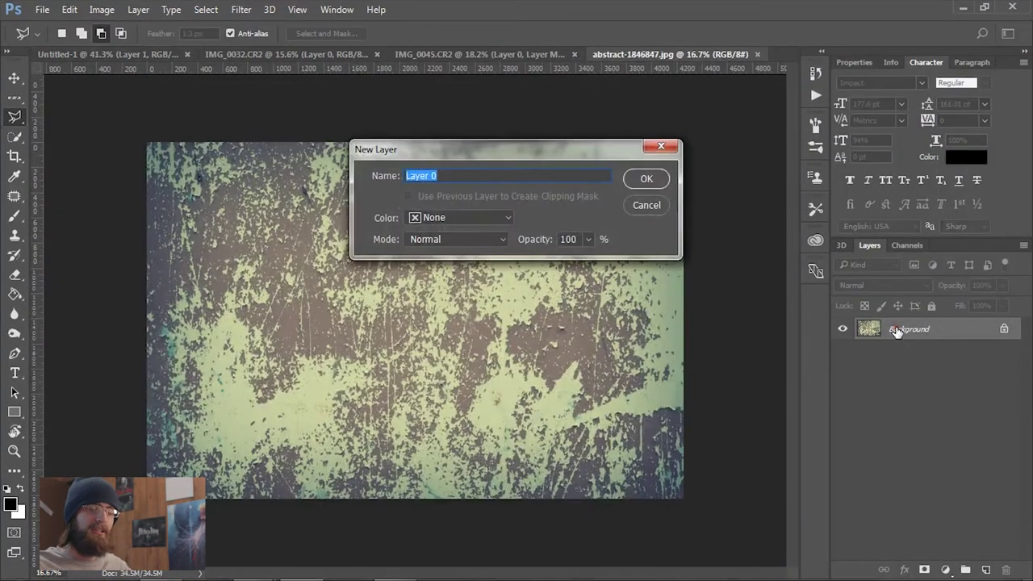
key("Return")
left_click(15, 79)
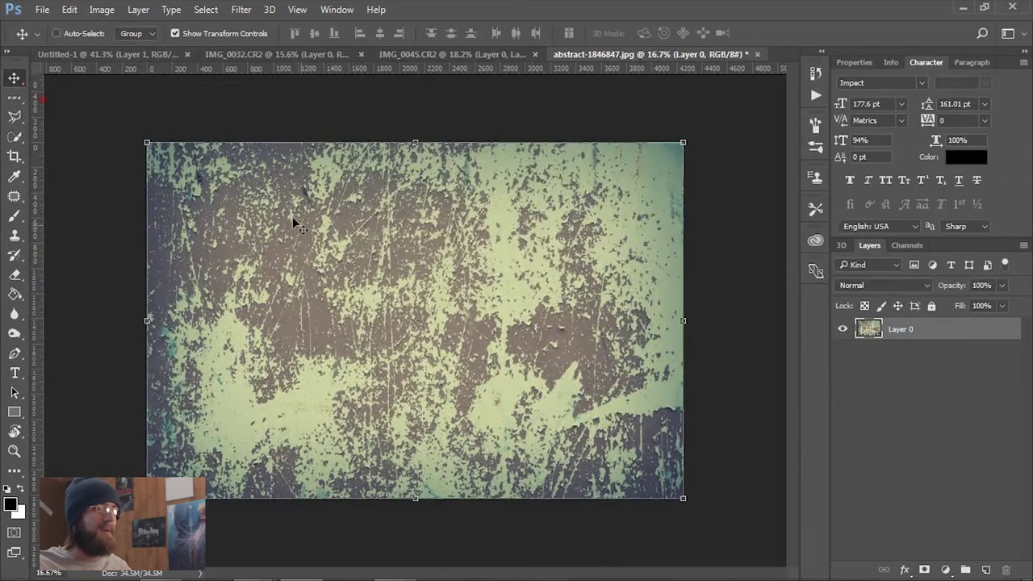
left_click_drag(448, 313, 359, 284)
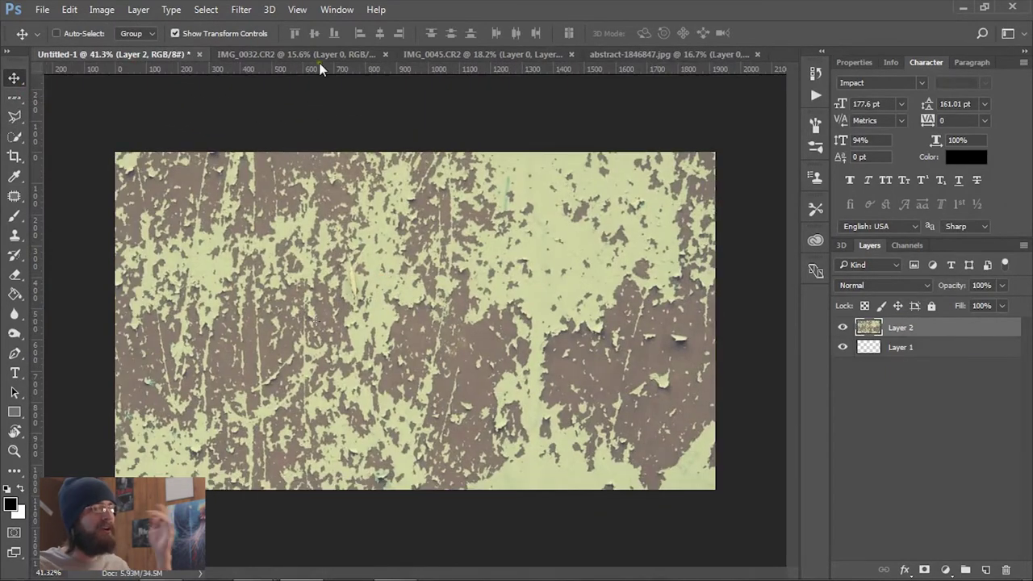
left_click(297, 55)
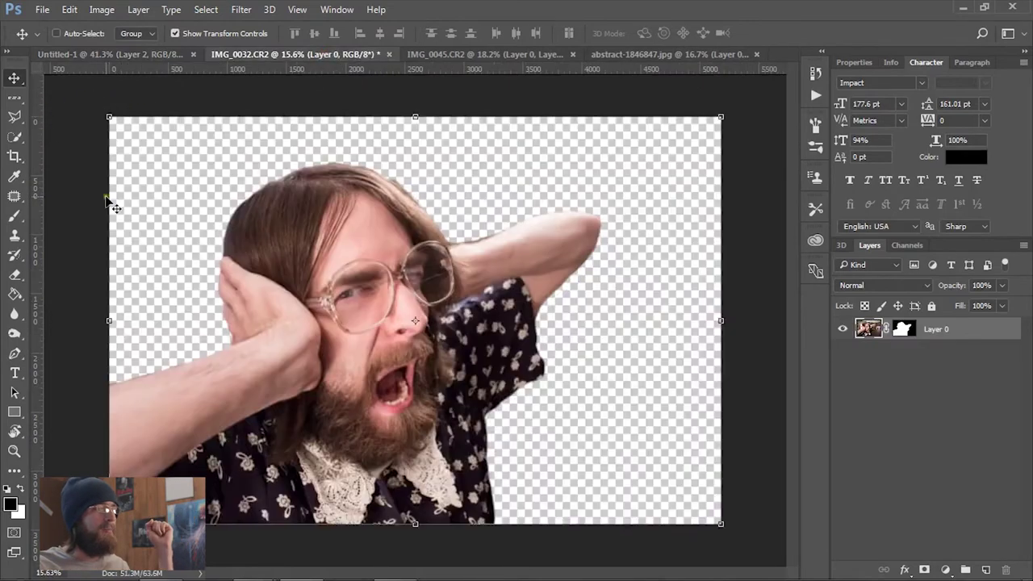
left_click_drag(388, 323, 255, 330)
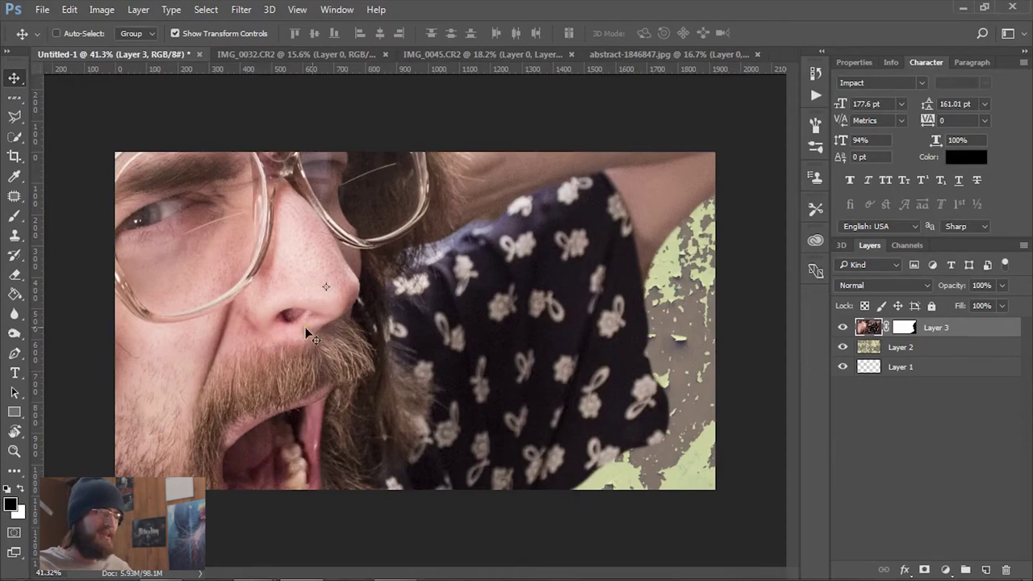
Duplicate the granny layer, move the copy below it and hide it.
right_click(940, 327)
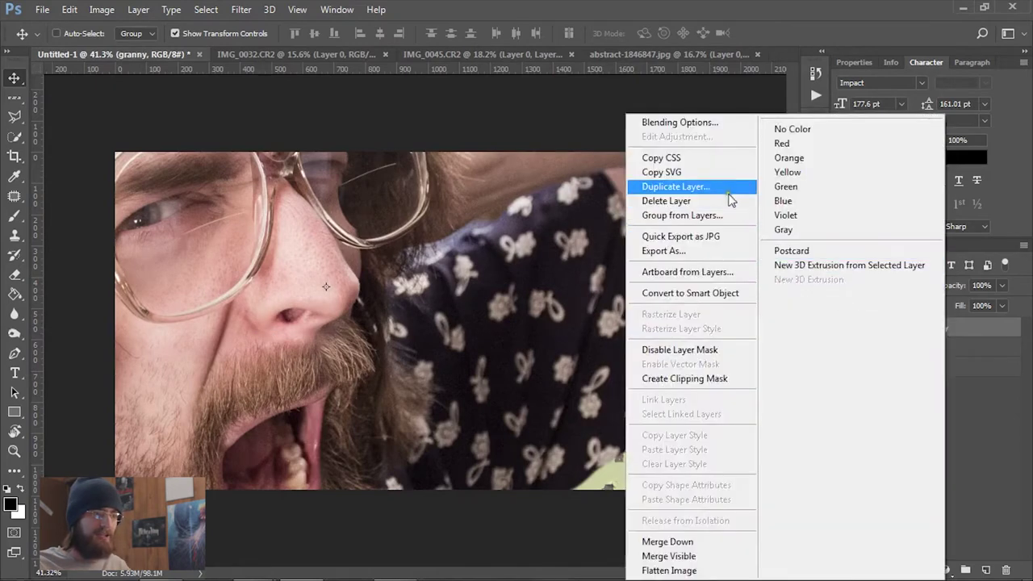
left_click(727, 187)
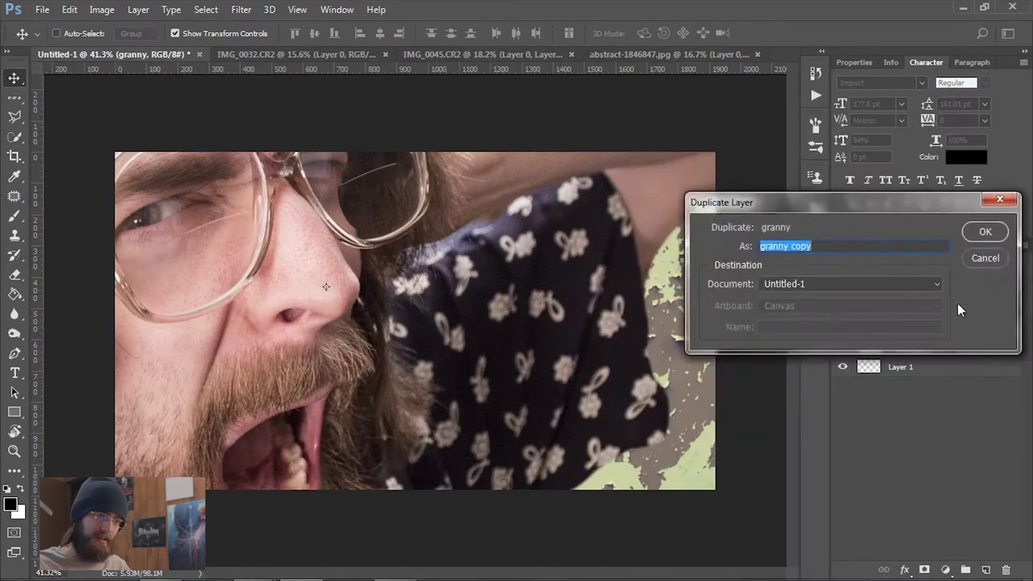
key("Return")
left_click_drag(935, 330, 923, 355)
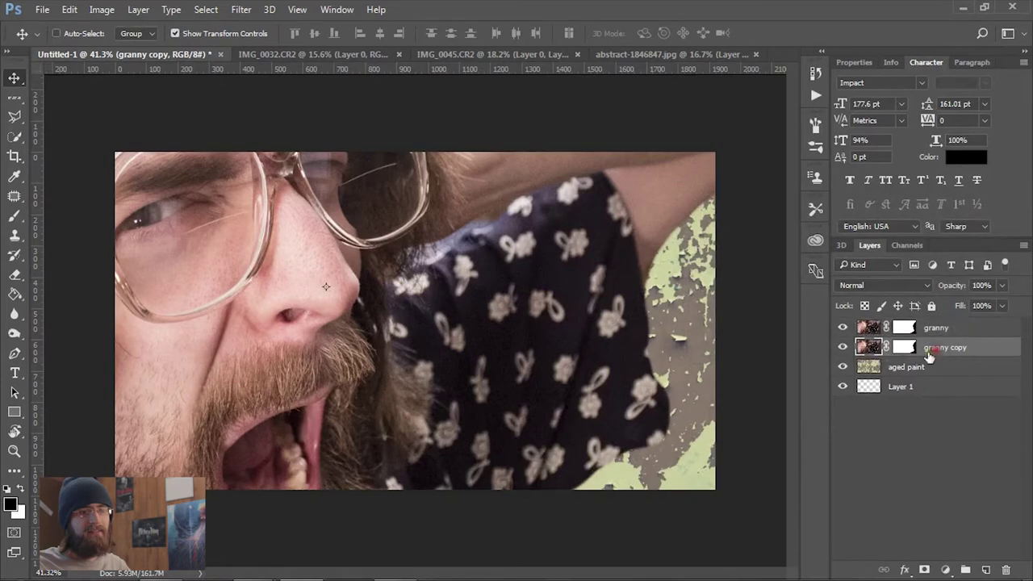
left_click(943, 329)
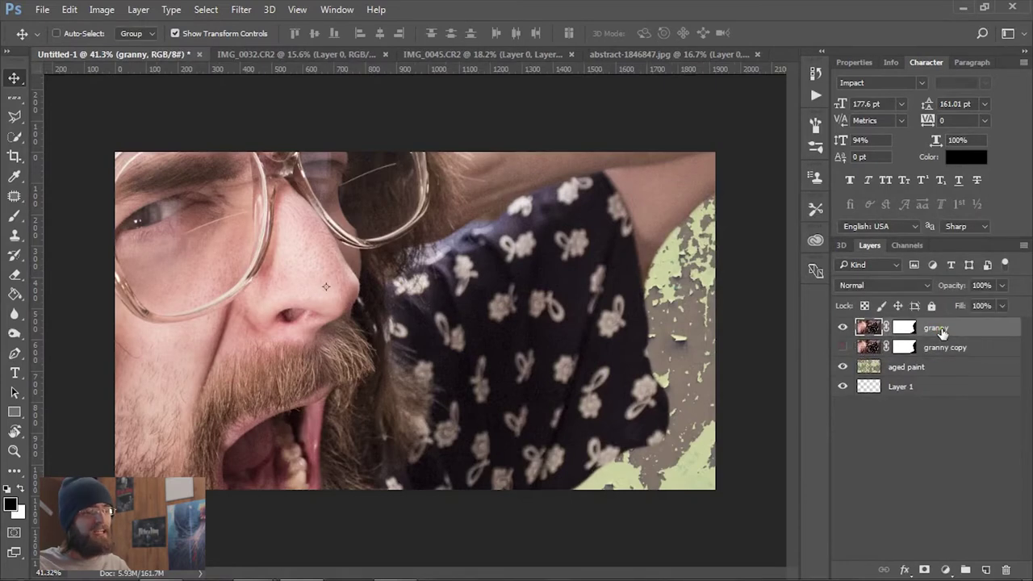
Convert the granny layer to a smart object.
right_click(942, 330)
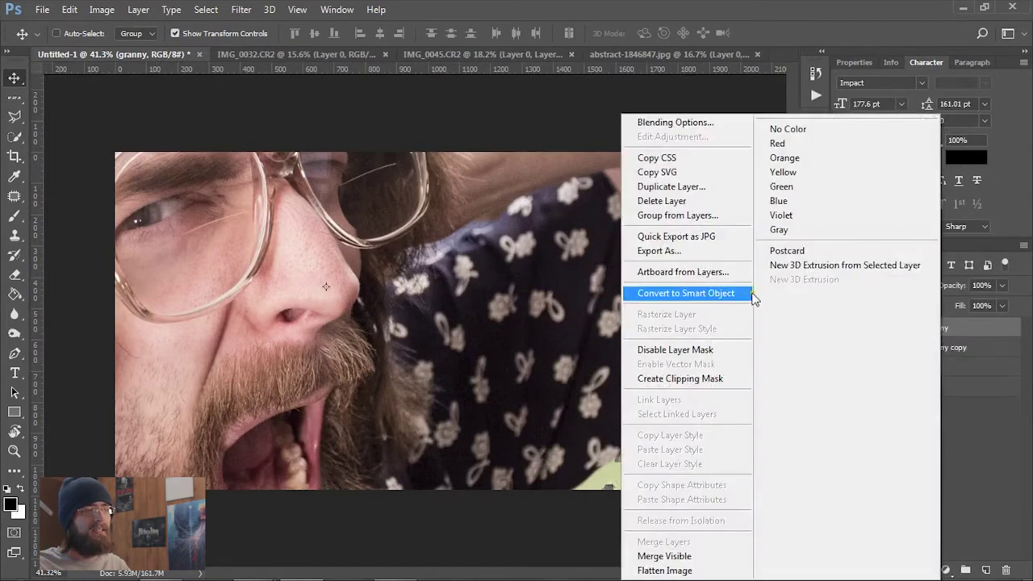
left_click(742, 297)
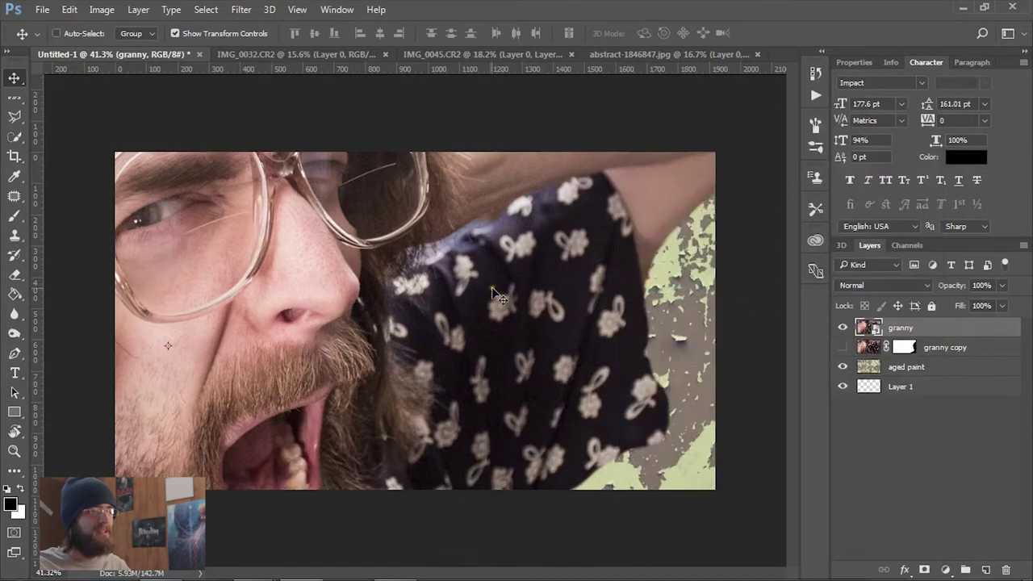
scroll(337, 267, "down", 6)
Scale granny to about 31.6%, move it left over the peeling paint, and commit.
left_click_drag(542, 199, 398, 290)
scroll(397, 289, "up", 5)
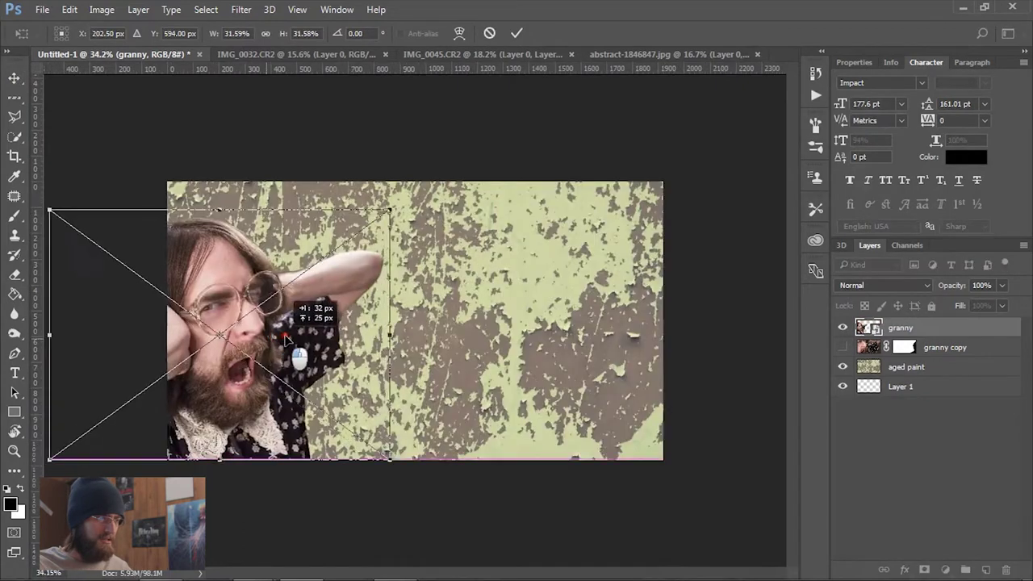
left_click_drag(268, 301, 334, 340)
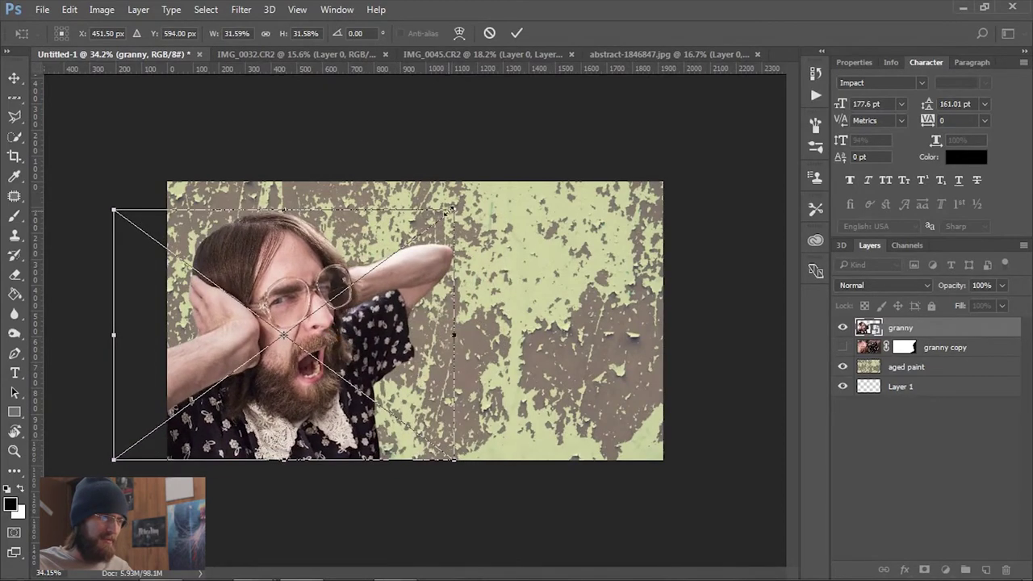
left_click_drag(452, 214, 478, 185)
key("Return")
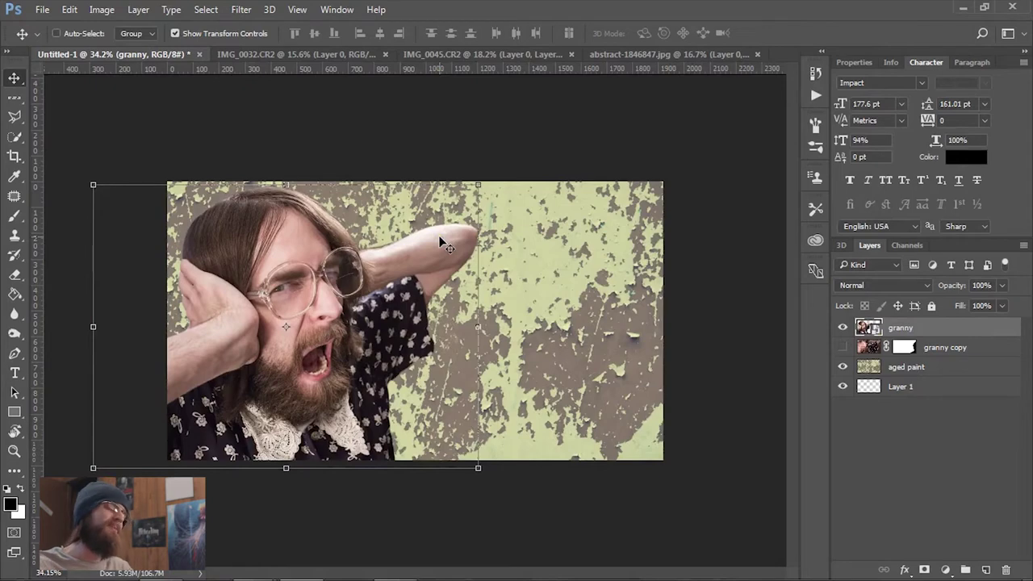
left_click(906, 367)
key("ctrl+0")
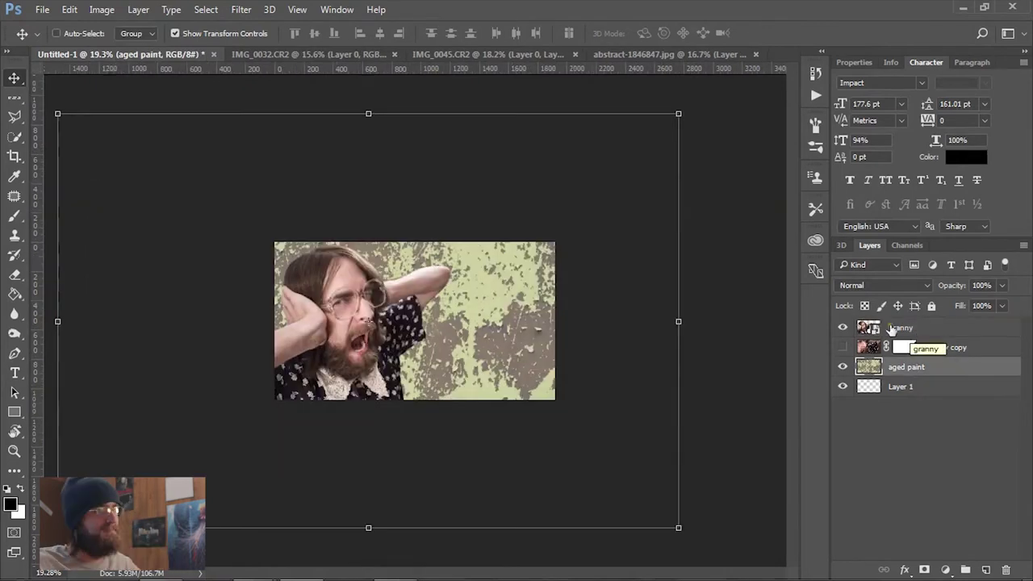
Bring the guitarist into the thumbnail as layer 8string and duplicate it.
left_click(488, 55)
left_click_drag(363, 210, 141, 57)
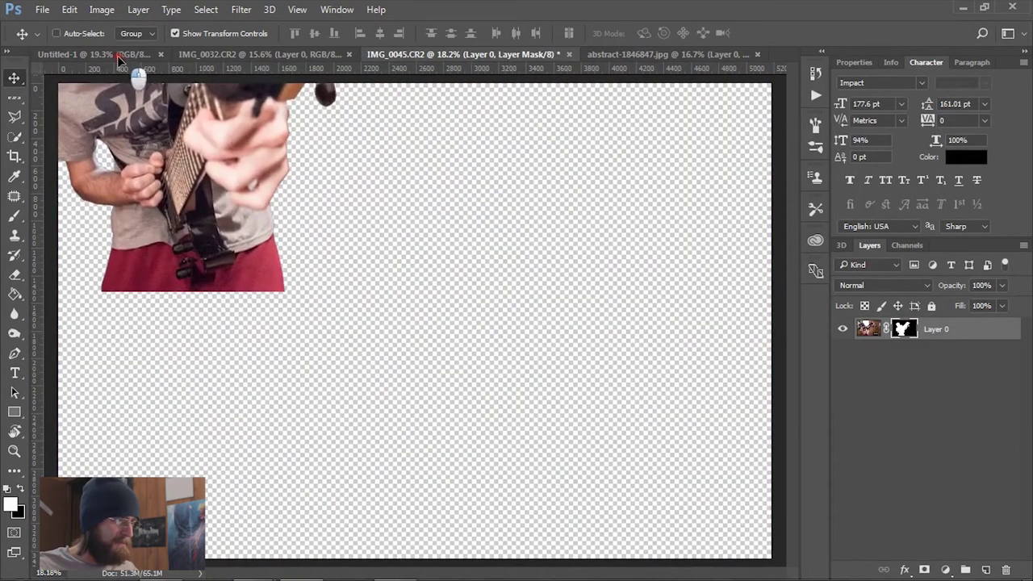
left_click_drag(117, 58, 485, 327)
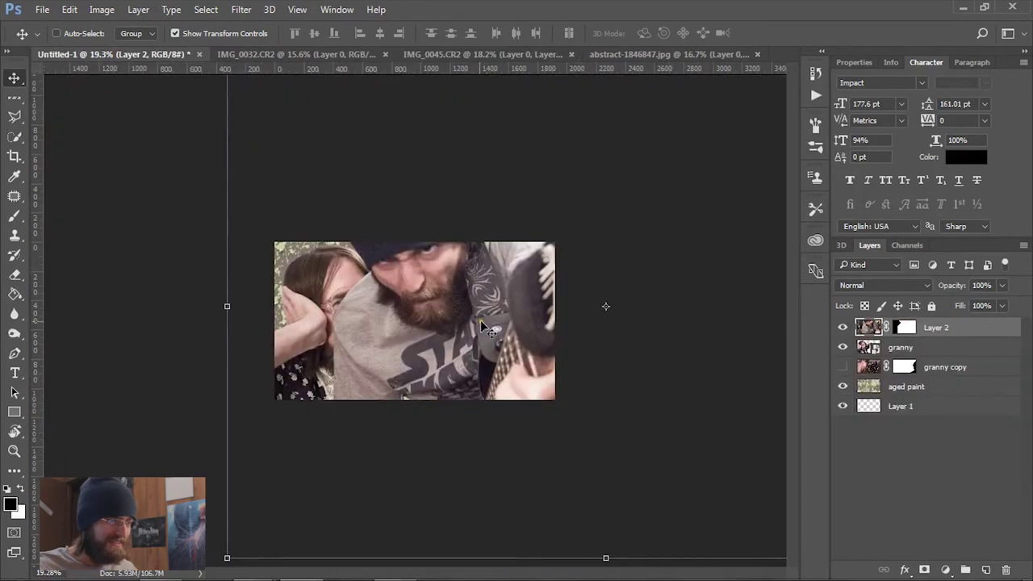
right_click(941, 327)
left_click(686, 188)
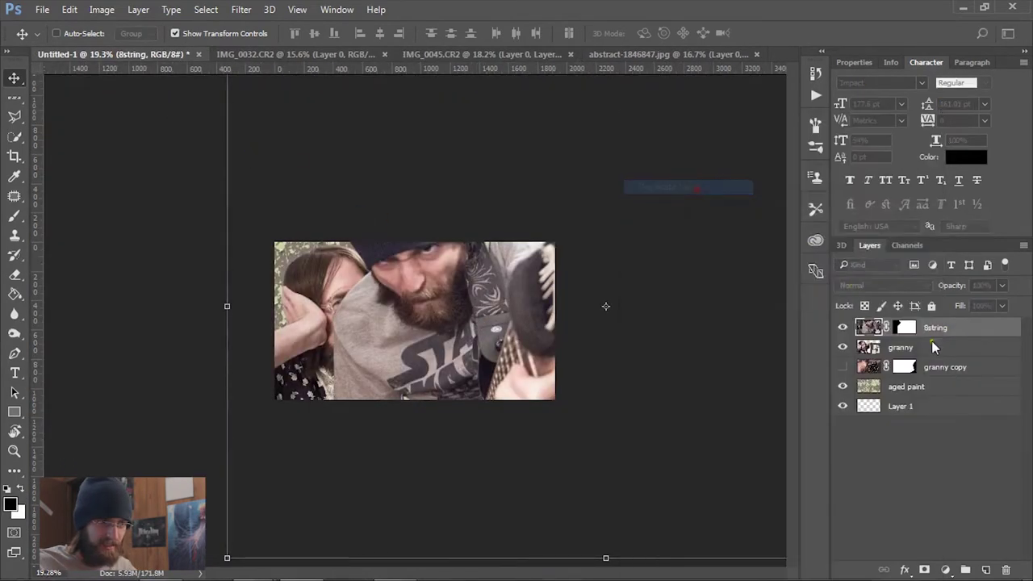
left_click(986, 233)
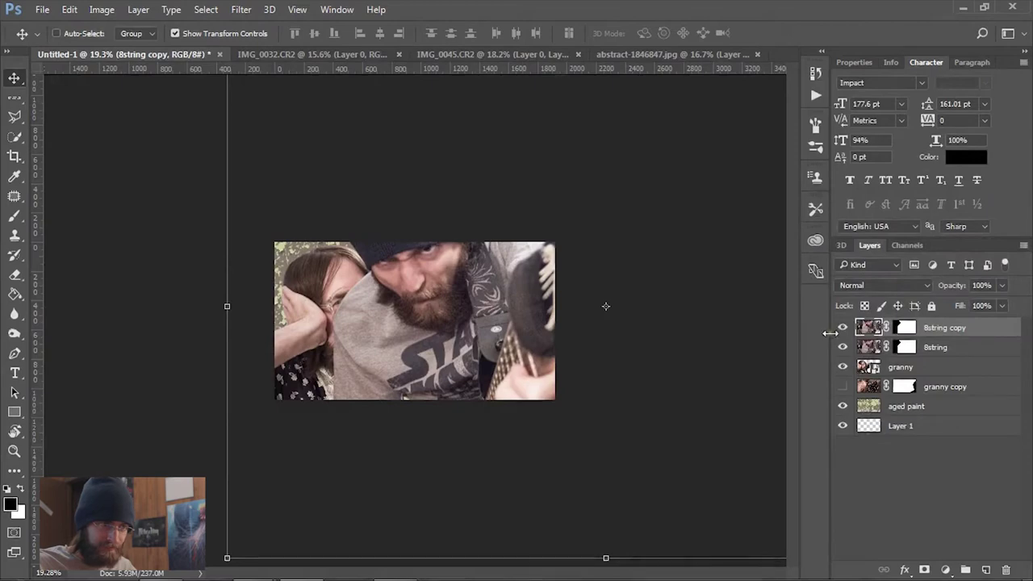
Hide the 8string copy, sink both backup copies to the bottom, and position guitarist and granny.
left_click(922, 328)
left_click_drag(956, 328, 946, 440)
left_click_drag(951, 391, 942, 417)
left_click_drag(942, 417, 943, 433)
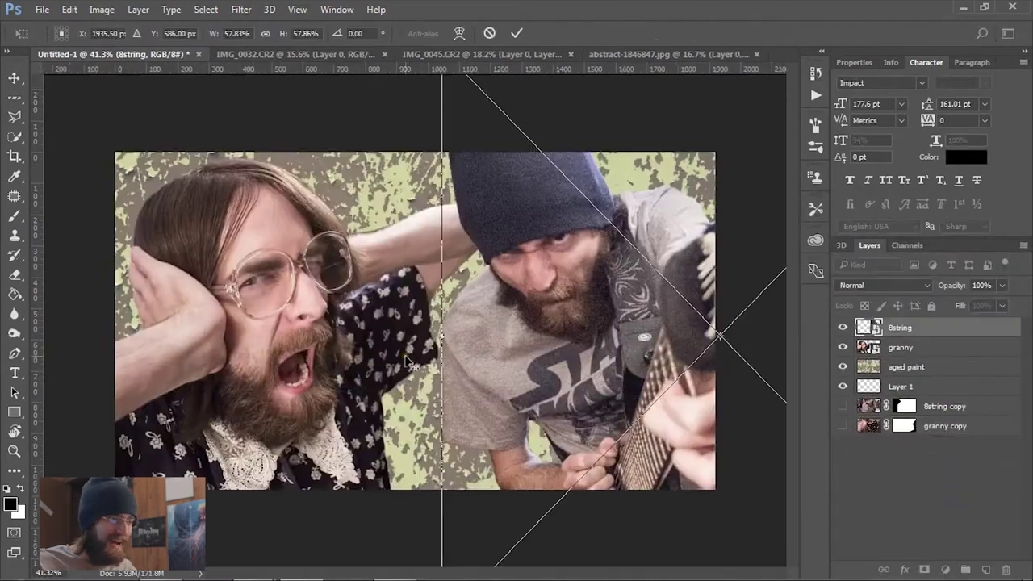
left_click_drag(412, 361, 466, 352)
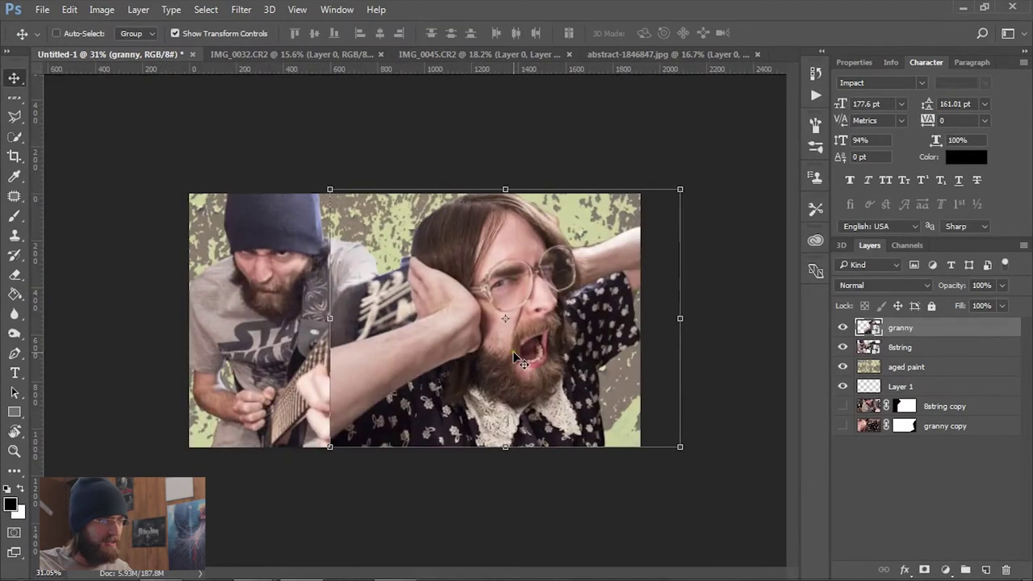
left_click_drag(452, 339, 342, 300)
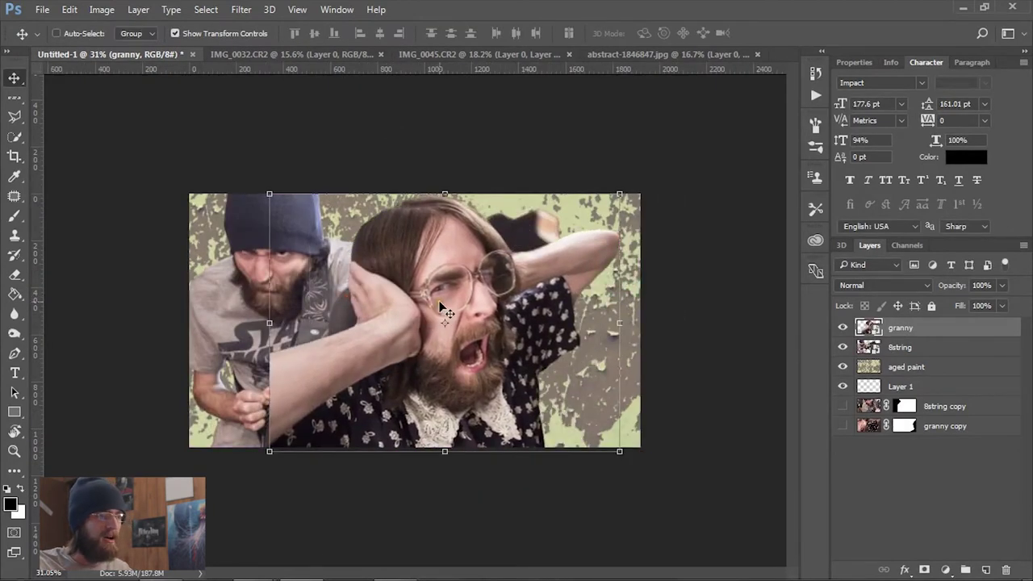
Flip the granny layer horizontally so she faces the guitarist.
left_click(69, 10)
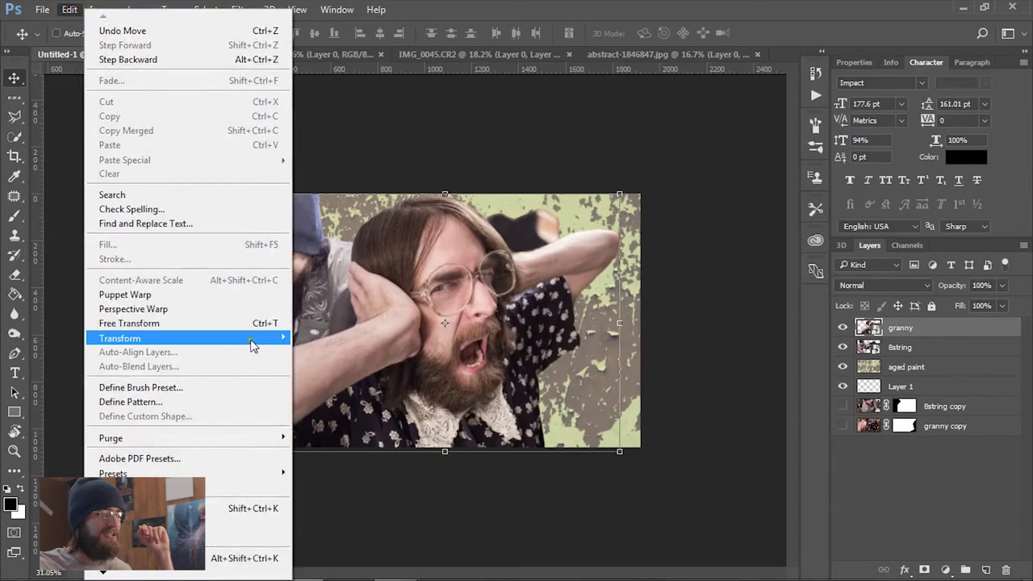
mouse_move(252, 346)
left_click(349, 498)
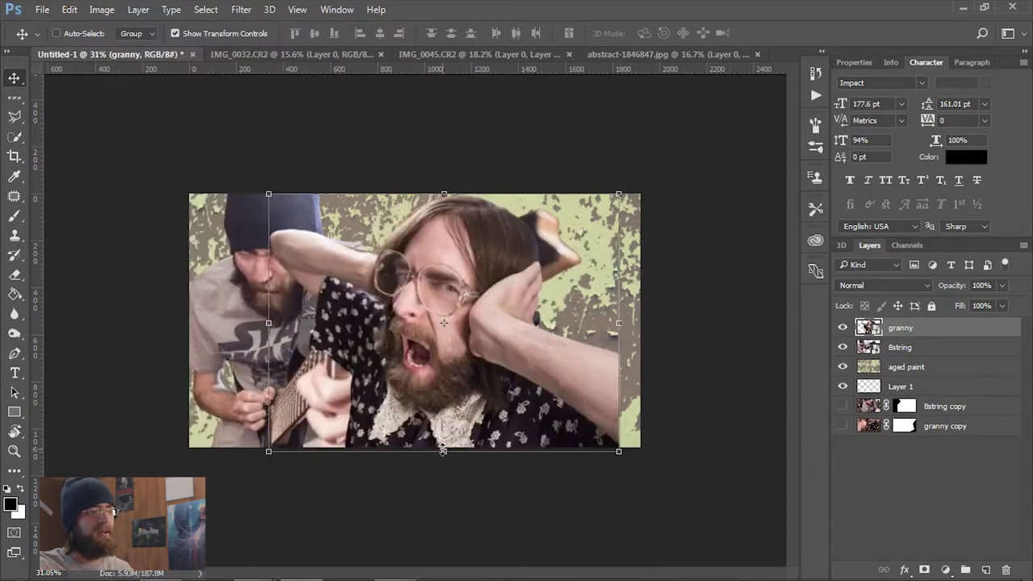
Move granny up-right and enlarge her across the right side of the thumbnail.
left_click_drag(443, 450, 533, 395)
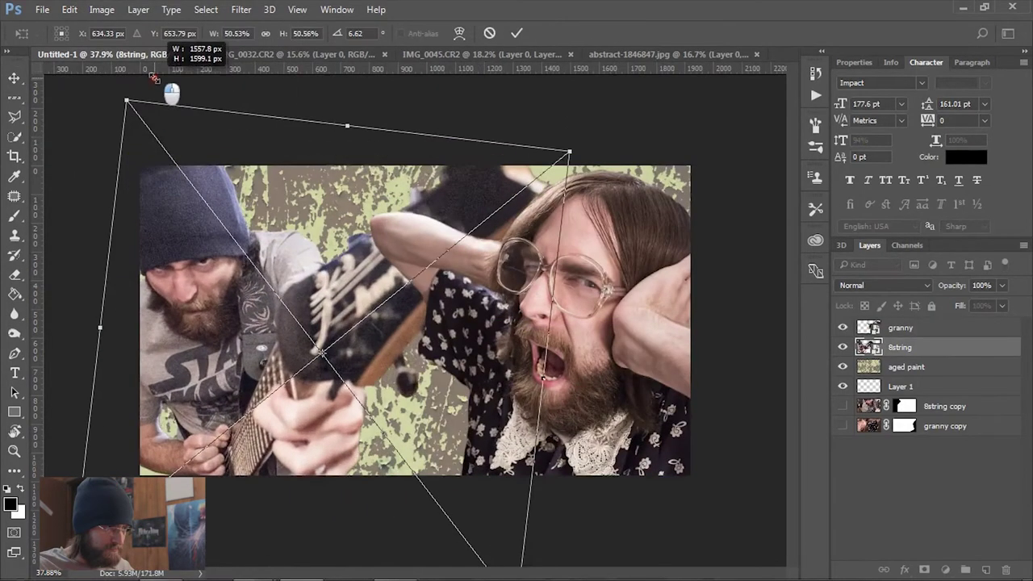
left_click_drag(167, 92, 313, 143)
key("Return")
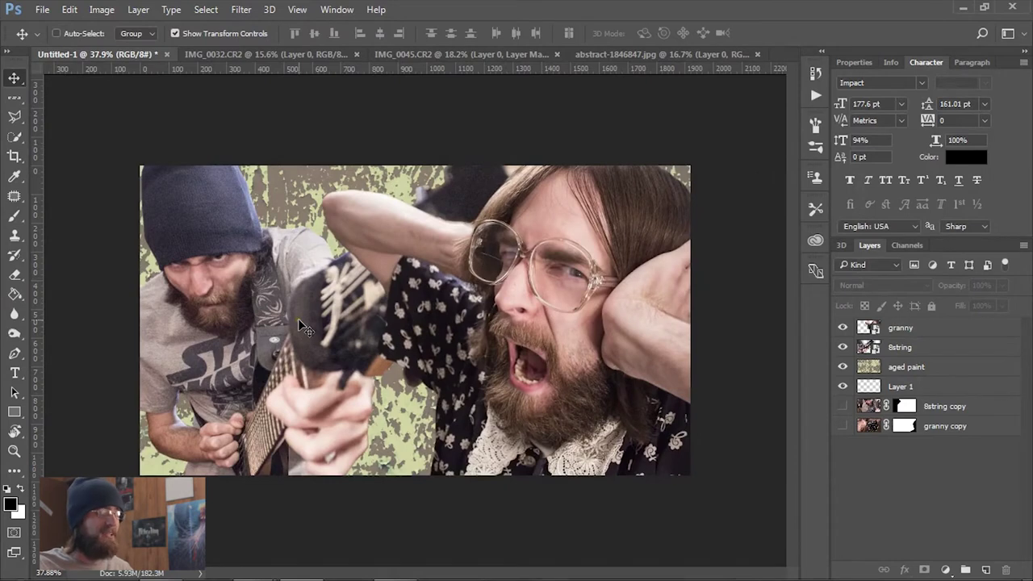
scroll(305, 327, "down", 8)
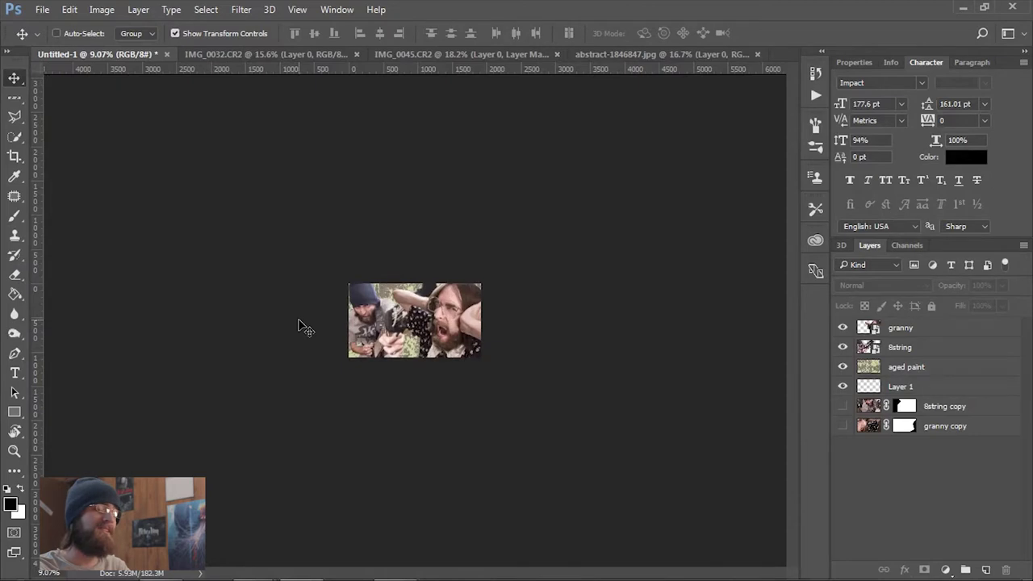
key("ctrl+plus")
key("ctrl+plus")
key("ctrl+plus")
key("ctrl+plus")
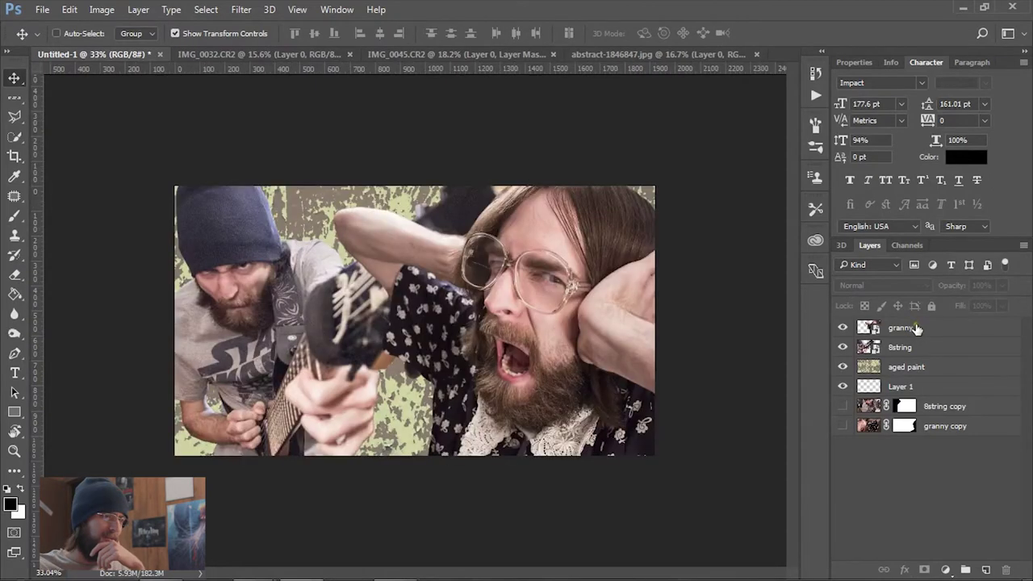
left_click(921, 331)
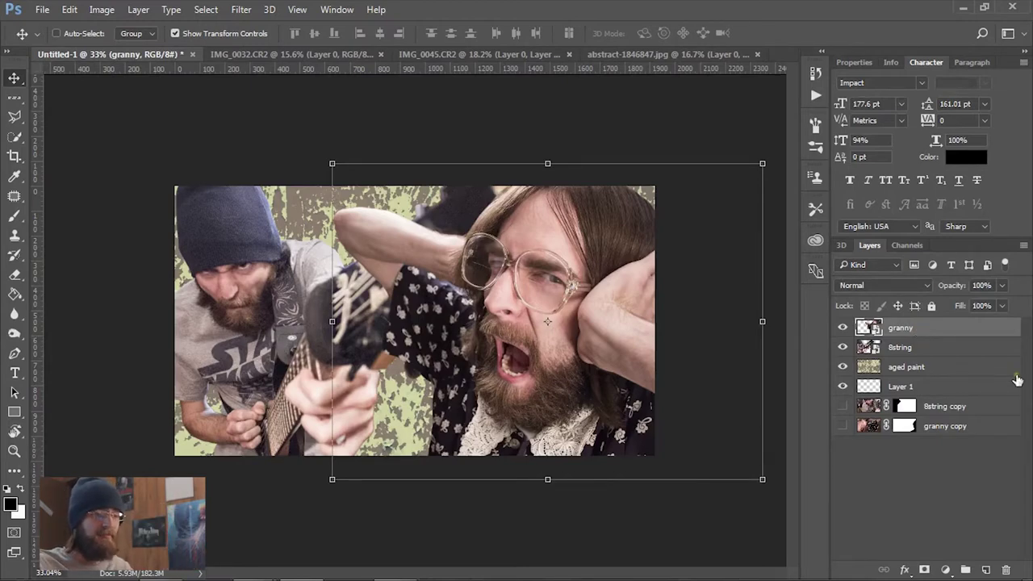
Give the granny layer a drop shadow with reduced distance.
right_click(907, 333)
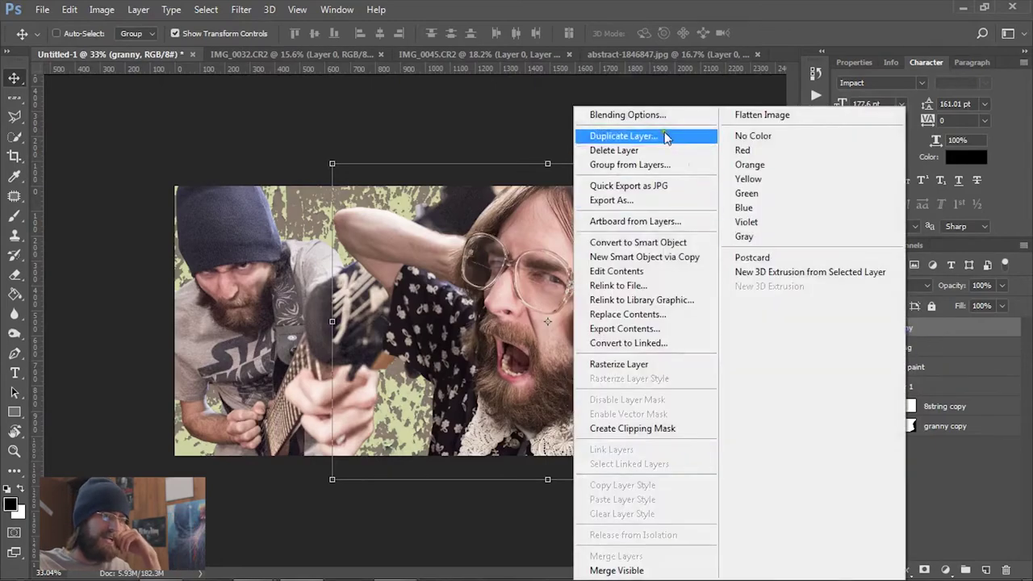
left_click(653, 121)
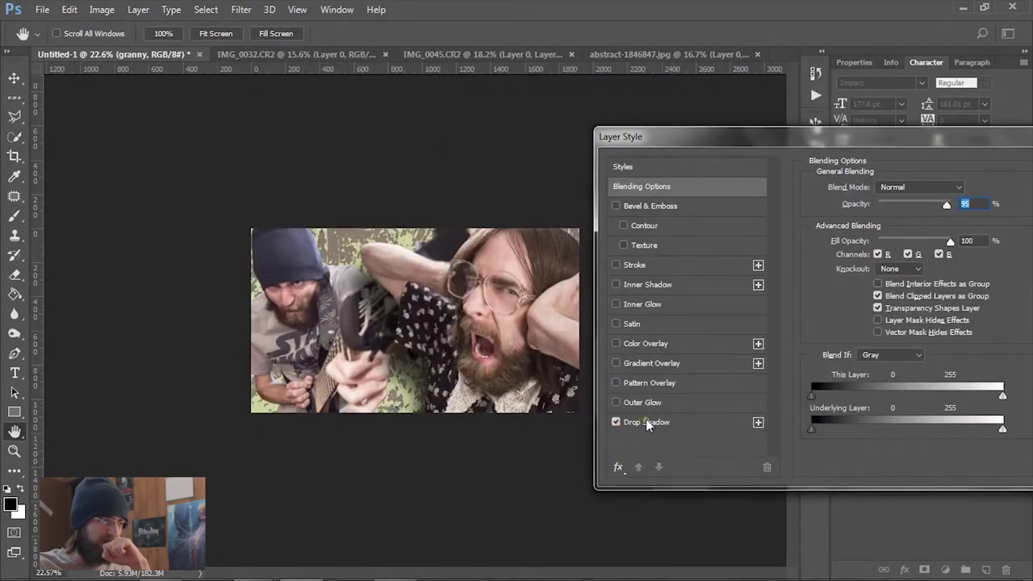
left_click(646, 422)
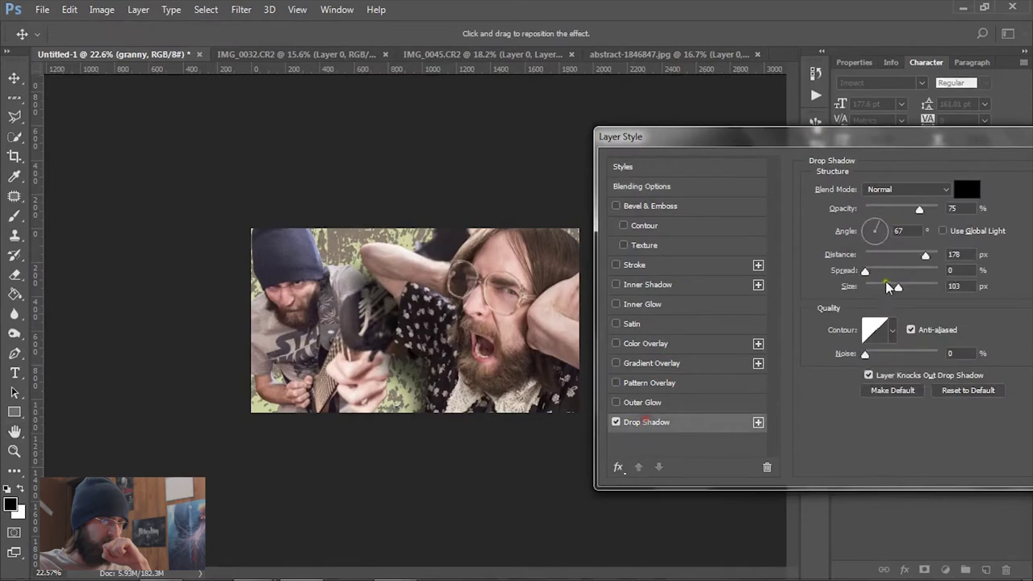
left_click_drag(903, 259, 888, 257)
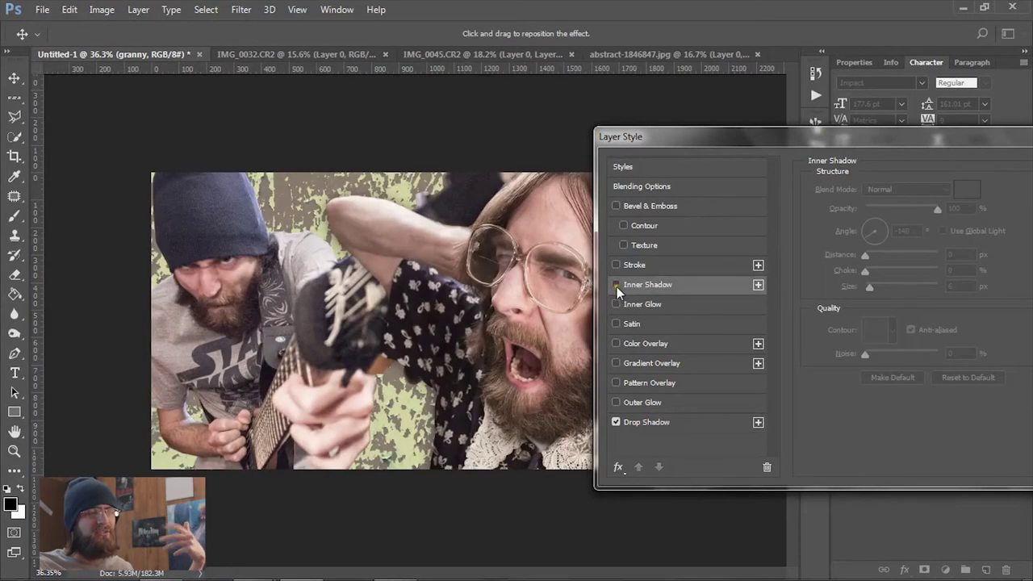
Add an inner shadow with a linear contour to granny and enable the stroke outline.
left_click(616, 285)
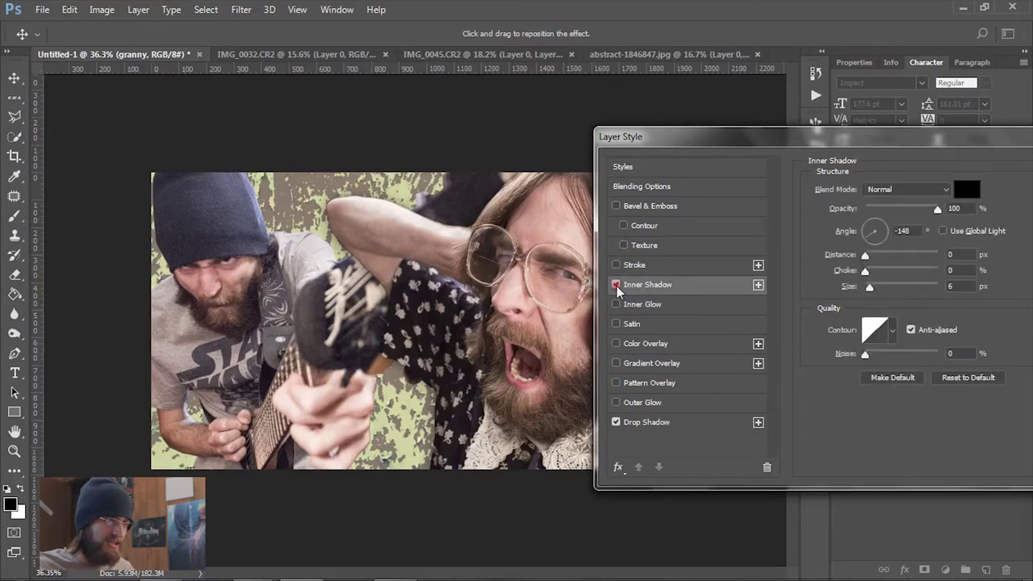
left_click(892, 331)
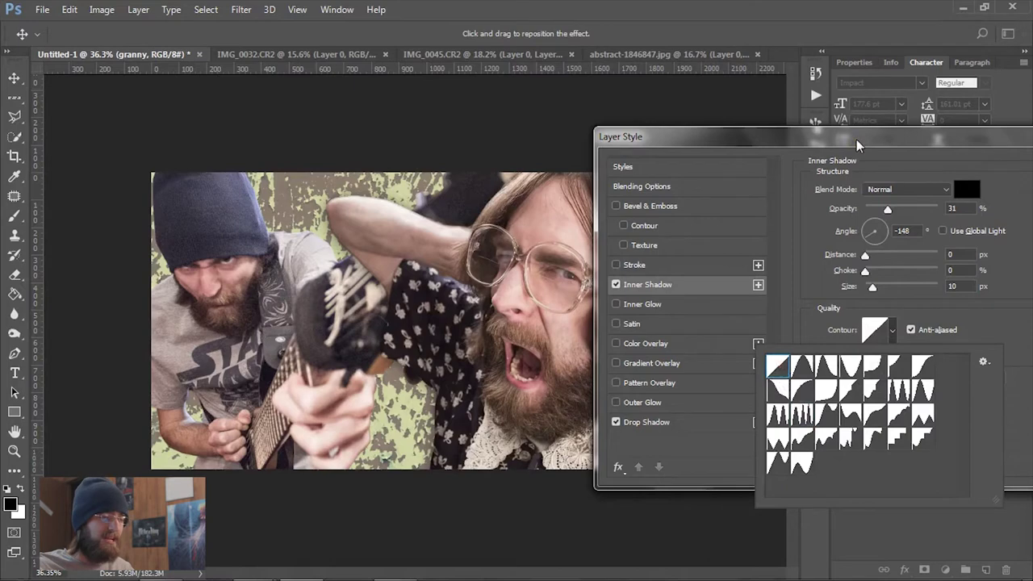
left_click(921, 365)
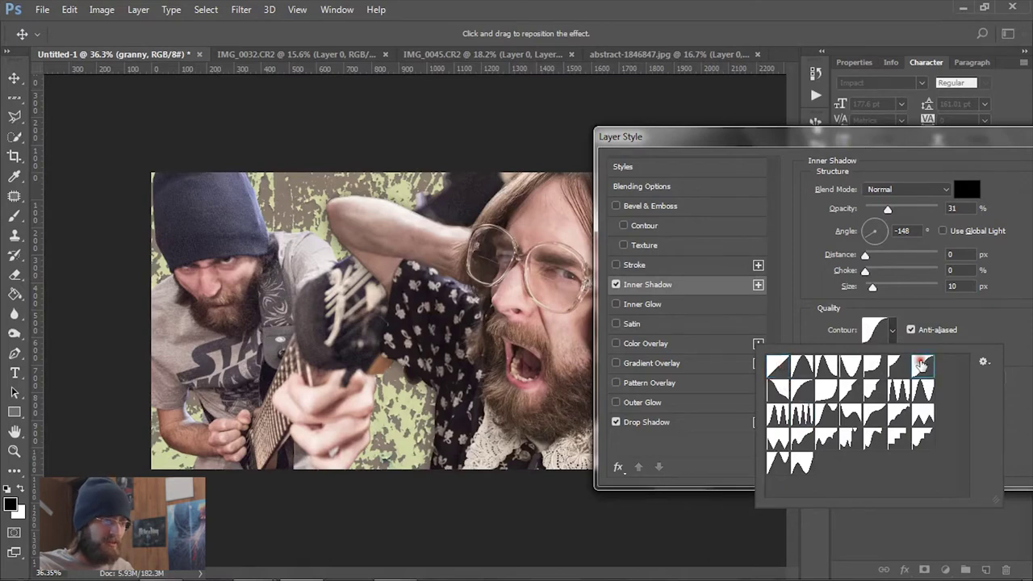
left_click(778, 365)
left_click(768, 143)
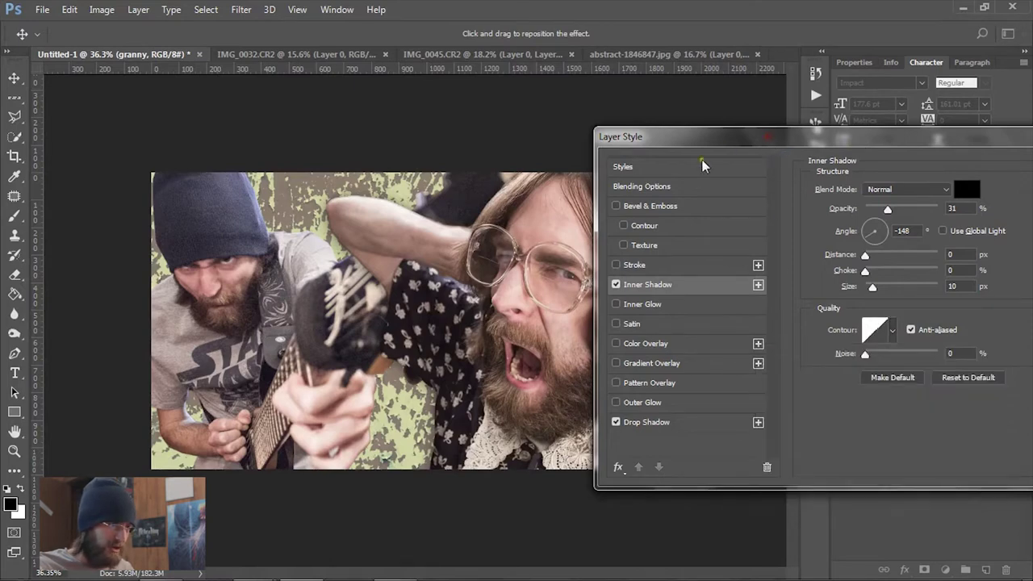
left_click(617, 285)
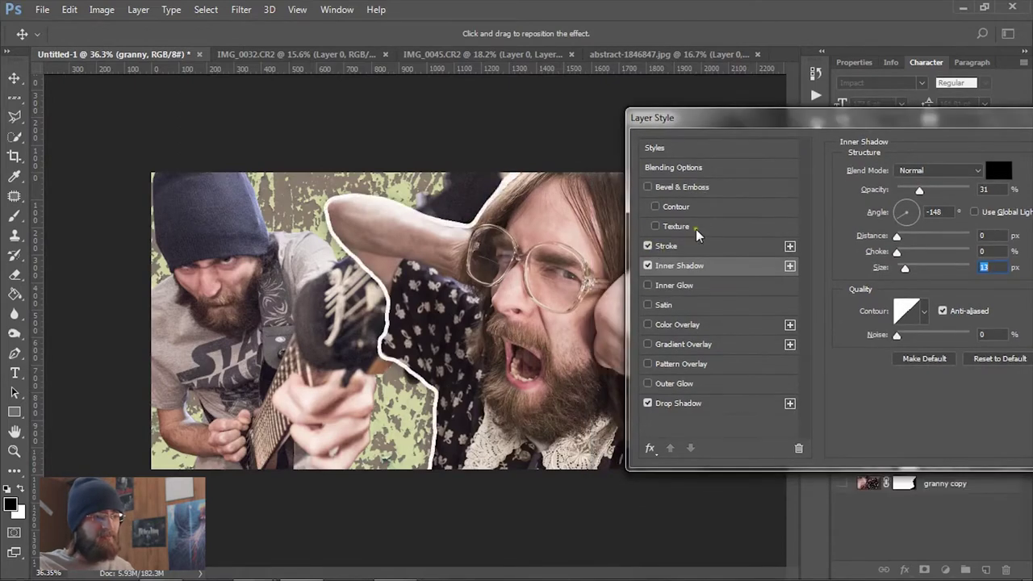
left_click(679, 246)
left_click_drag(725, 132, 704, 158)
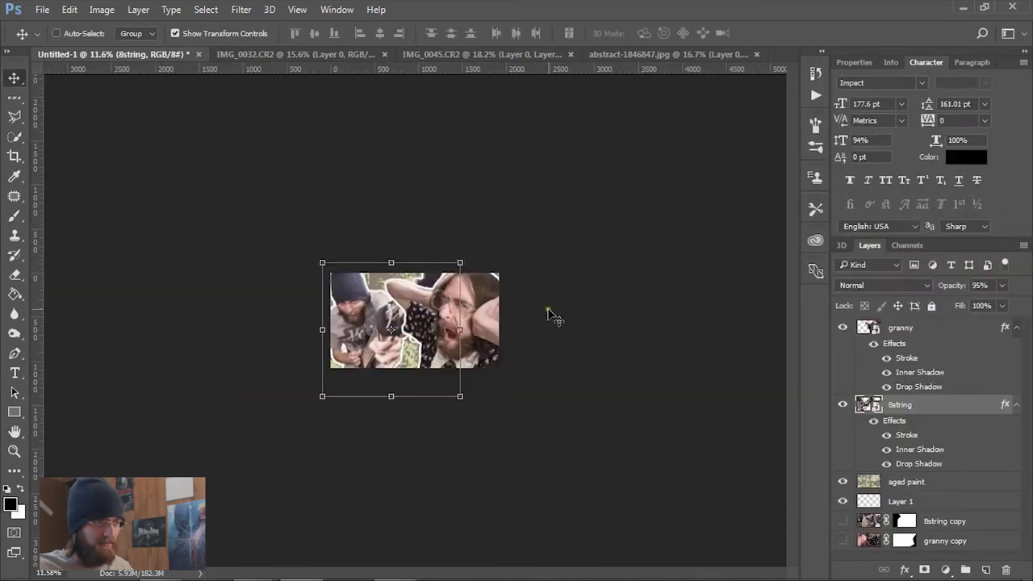
Open the granny layer's style settings and turn on Outer Glow.
left_click(721, 227, "ctrl")
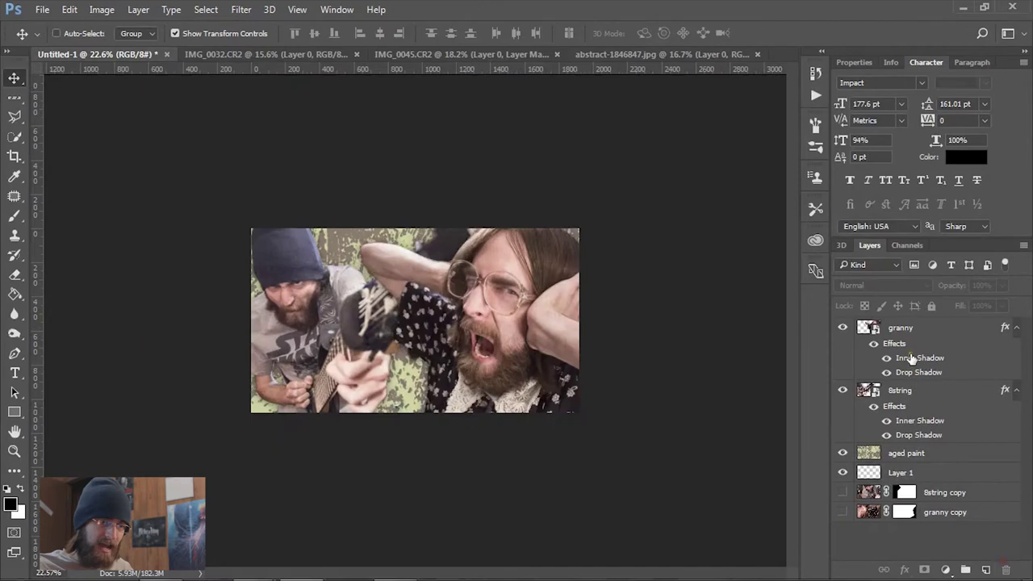
double_click(904, 343)
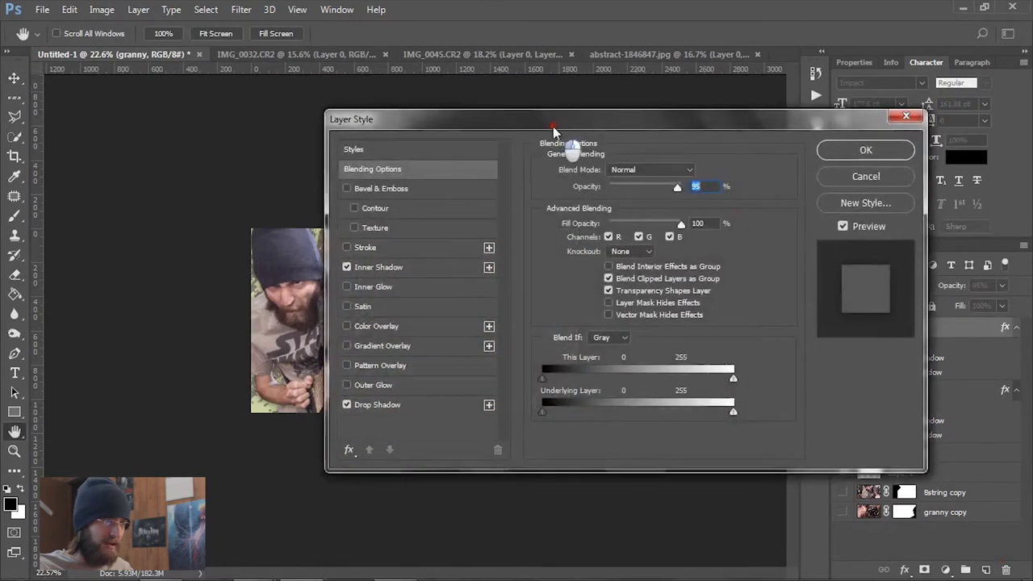
left_click_drag(554, 120, 844, 112)
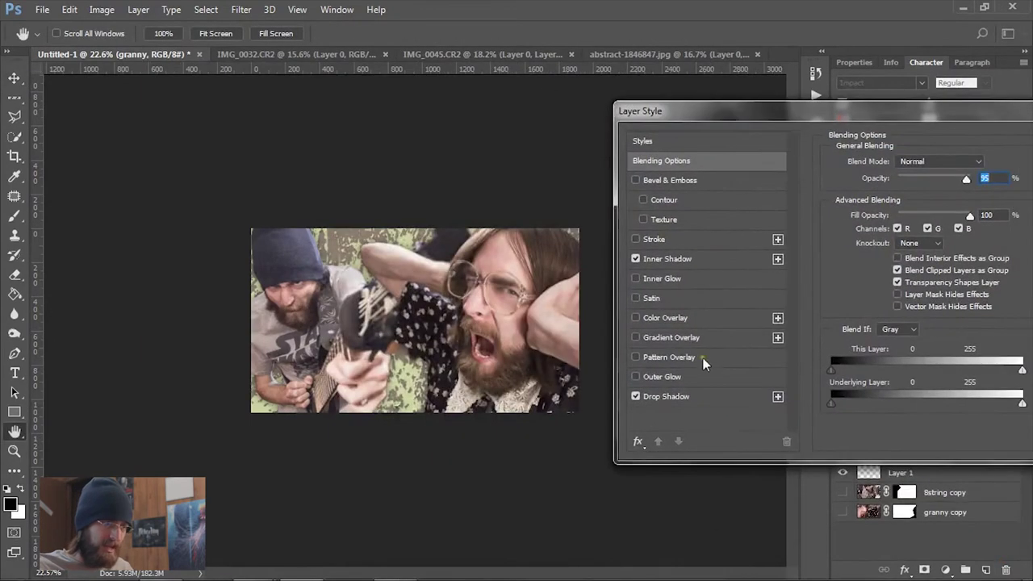
left_click(636, 377)
left_click(665, 379)
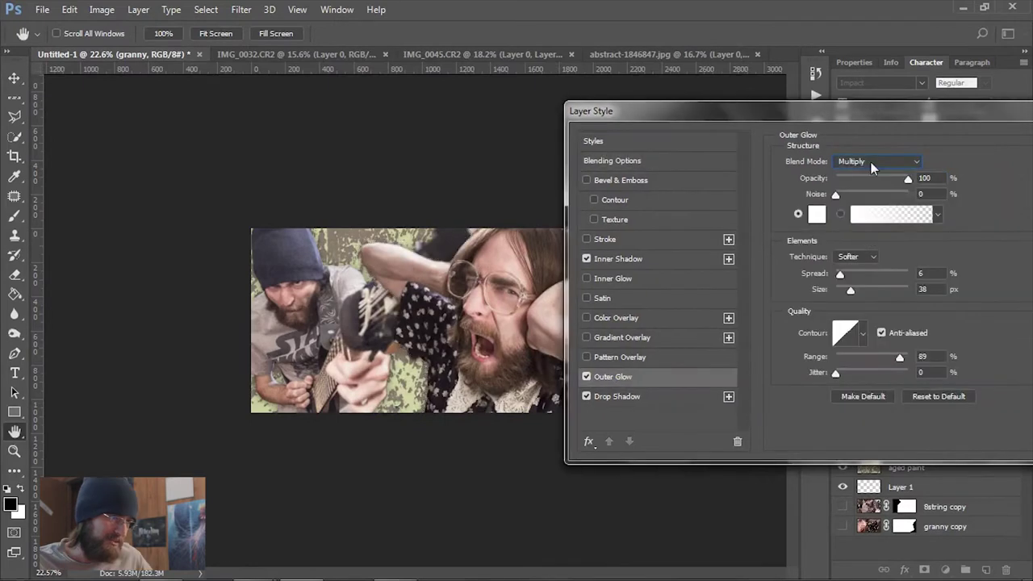
scroll(871, 162, "down", 2)
scroll(871, 162, "down", 2)
scroll(871, 162, "up", 2)
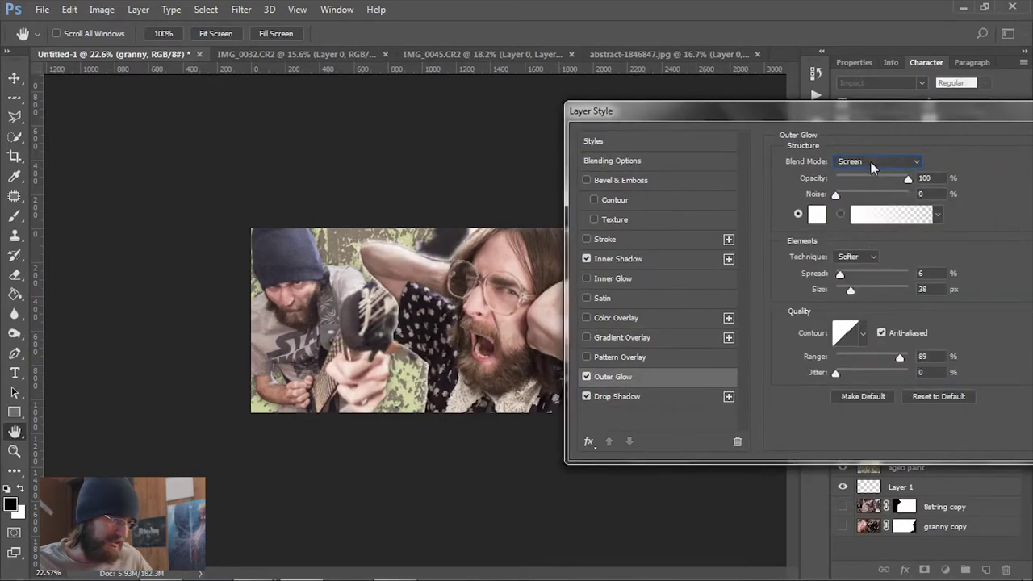
Set Outer Glow to Color Dodge, spread 17%, size 250 px, add a drop shadow, and apply.
left_click(871, 162)
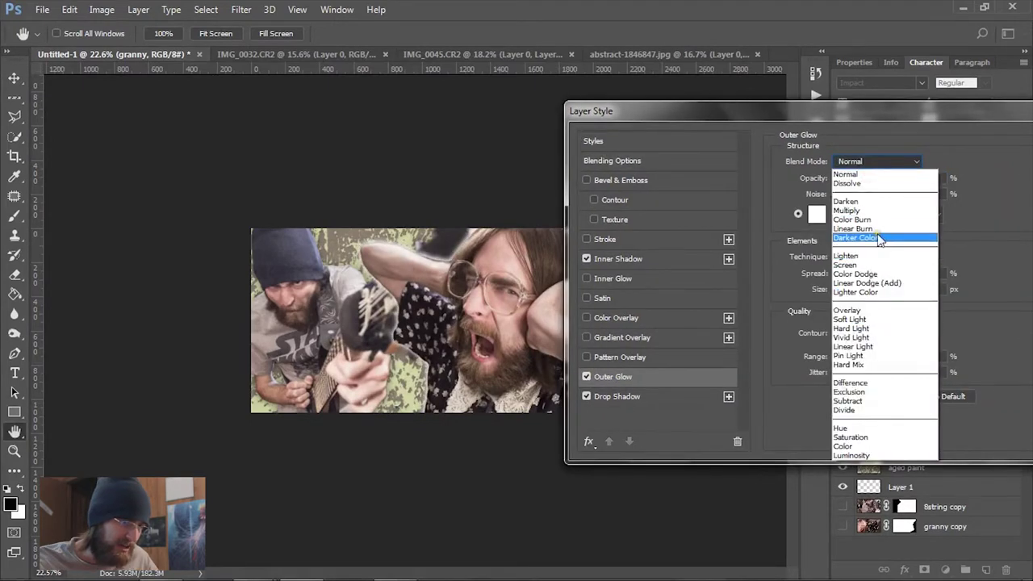
left_click(864, 275)
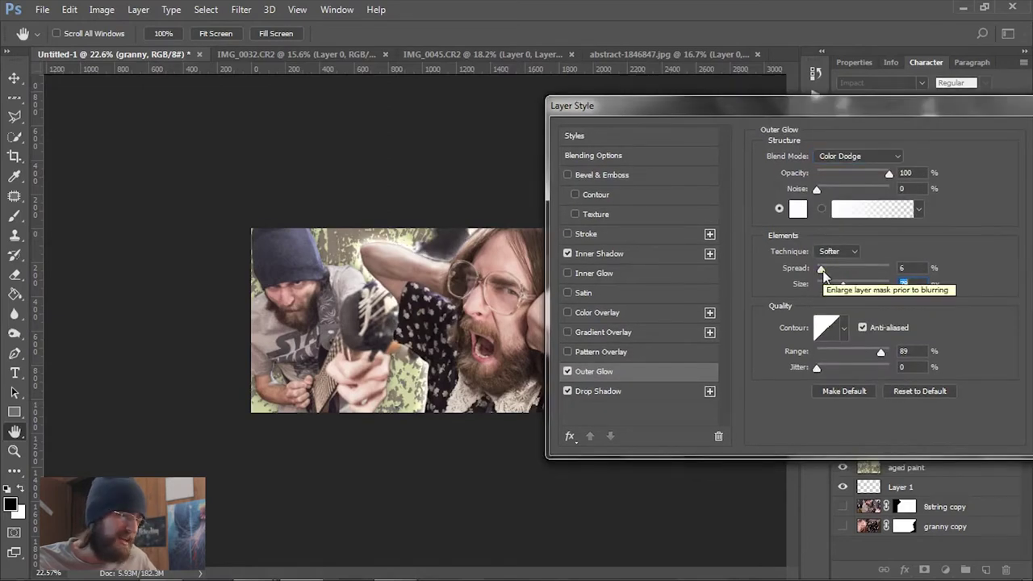
left_click(823, 271)
left_click_drag(831, 289, 896, 284)
left_click(631, 375)
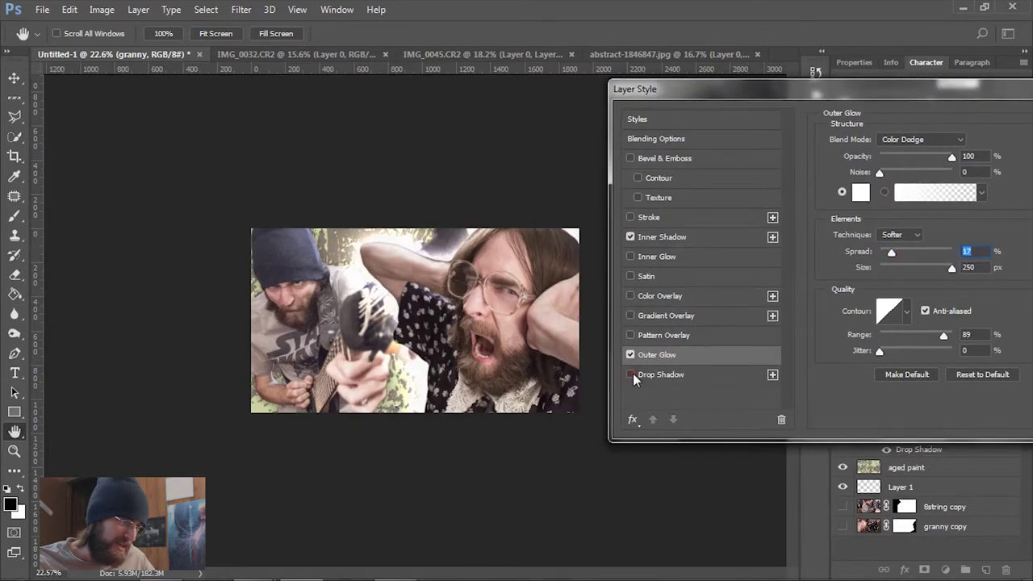
left_click(654, 375)
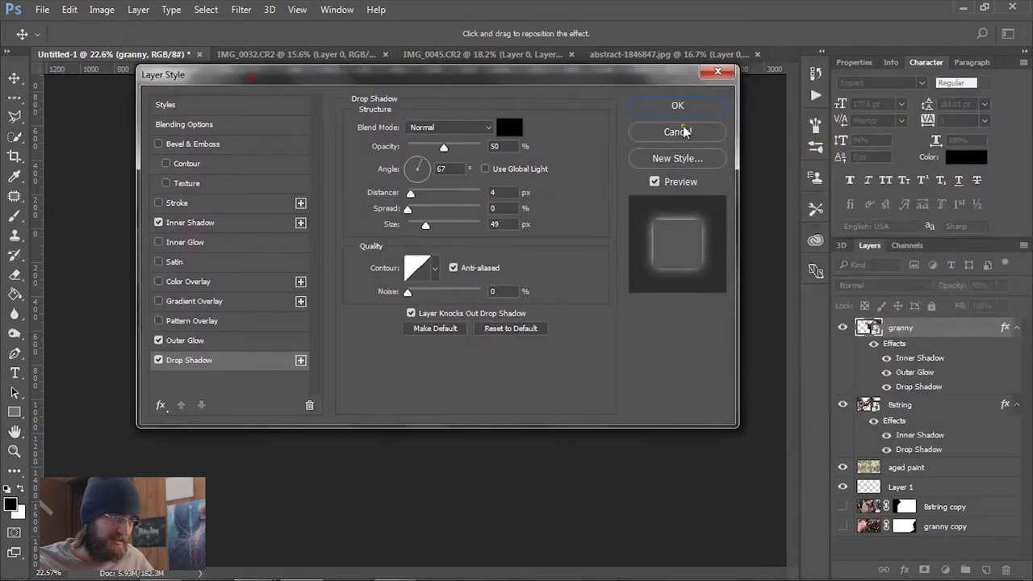
left_click(670, 113)
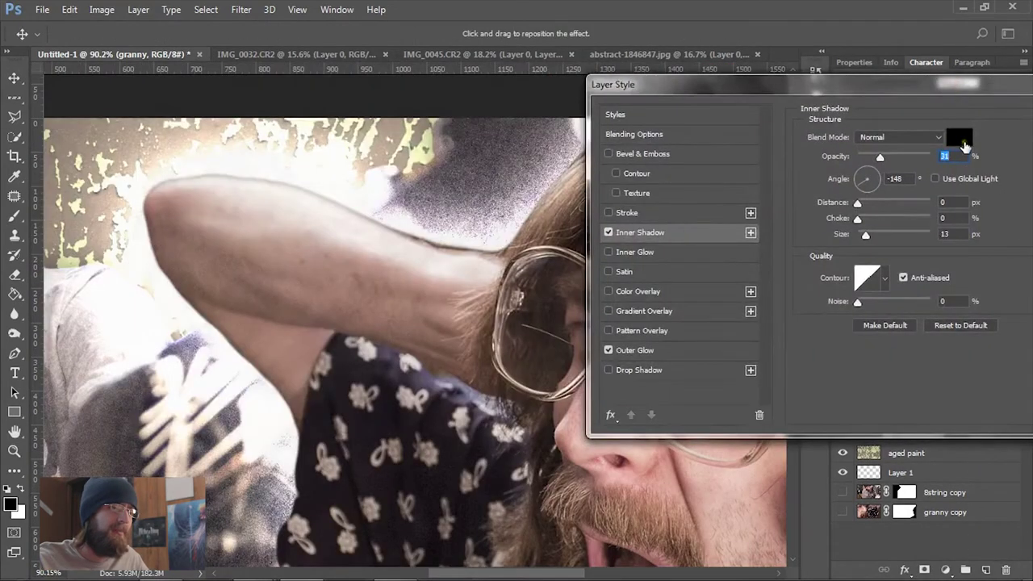
Make granny's inner shadow white and shrink it from 125 to 51 px.
left_click(958, 141)
left_click(516, 130)
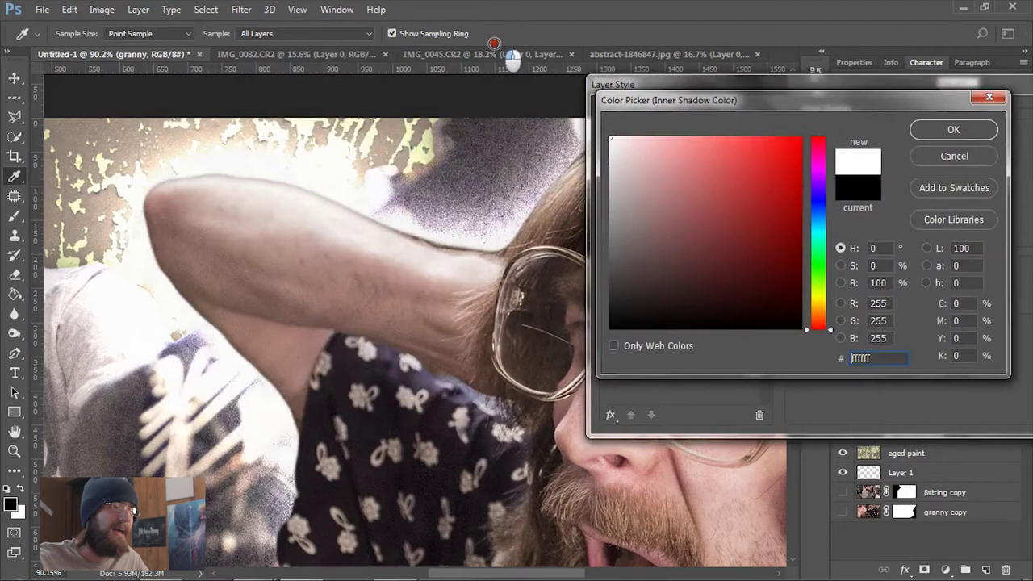
left_click(974, 135)
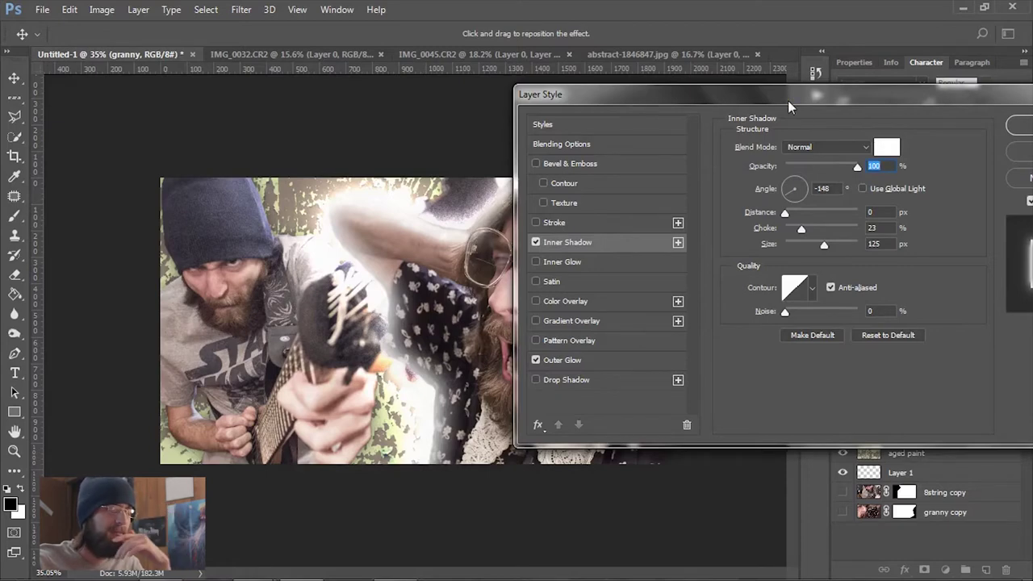
left_click_drag(788, 100, 879, 113)
left_click_drag(917, 261, 897, 266)
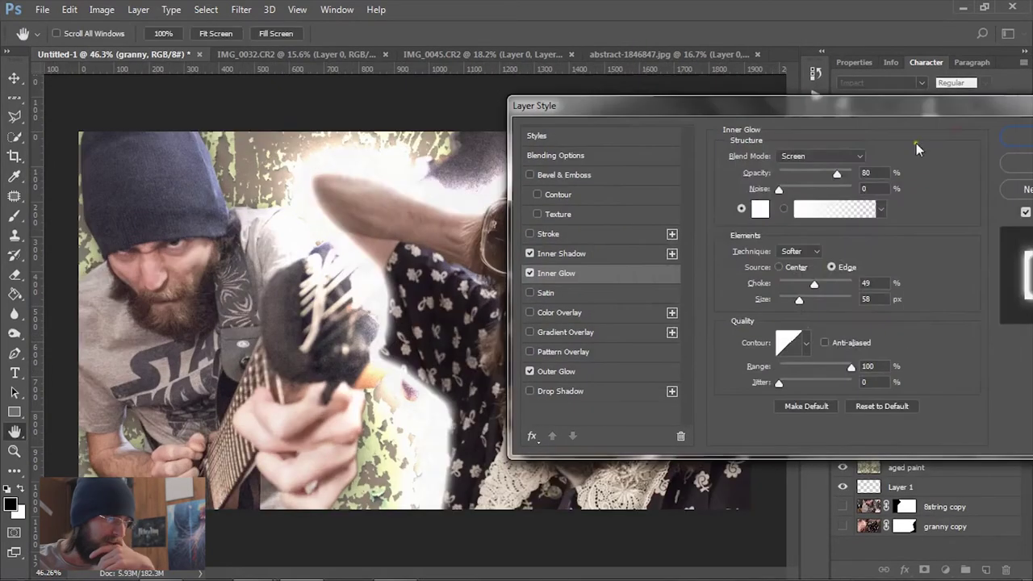
Re-enable Inner Glow and set it to Screen, 27%, 40 px.
left_click(529, 275)
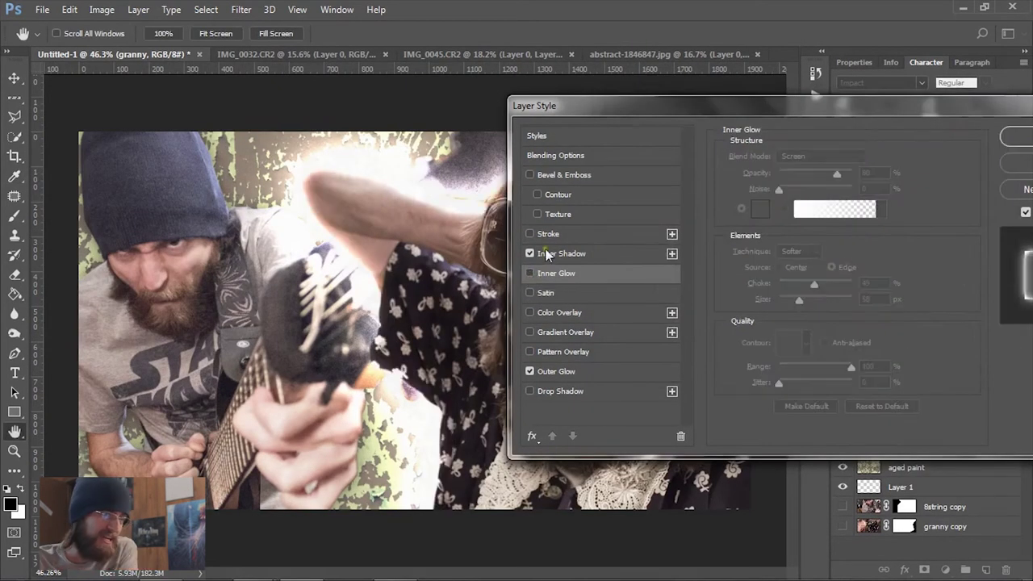
left_click(581, 254)
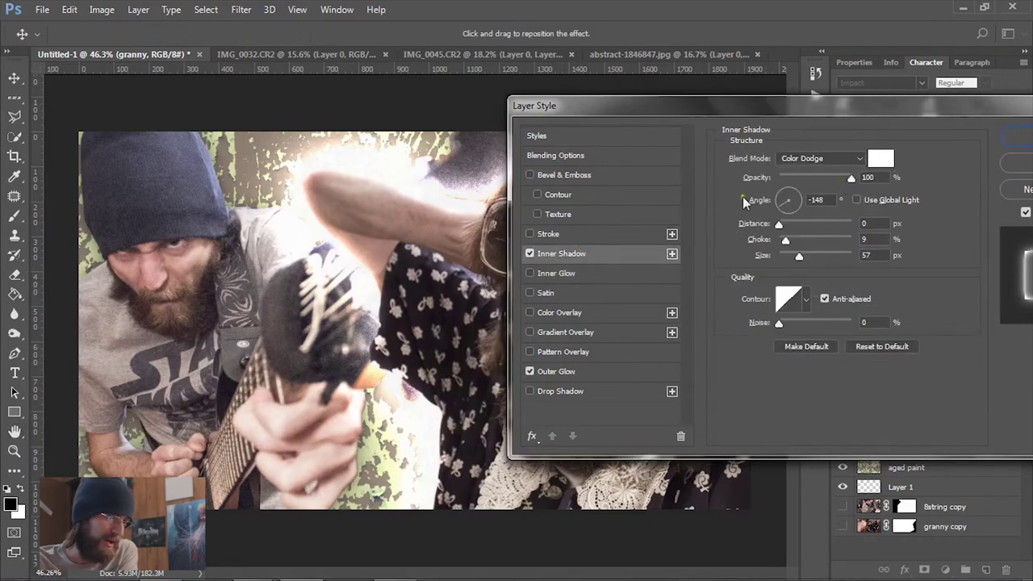
left_click(531, 273)
left_click(557, 274)
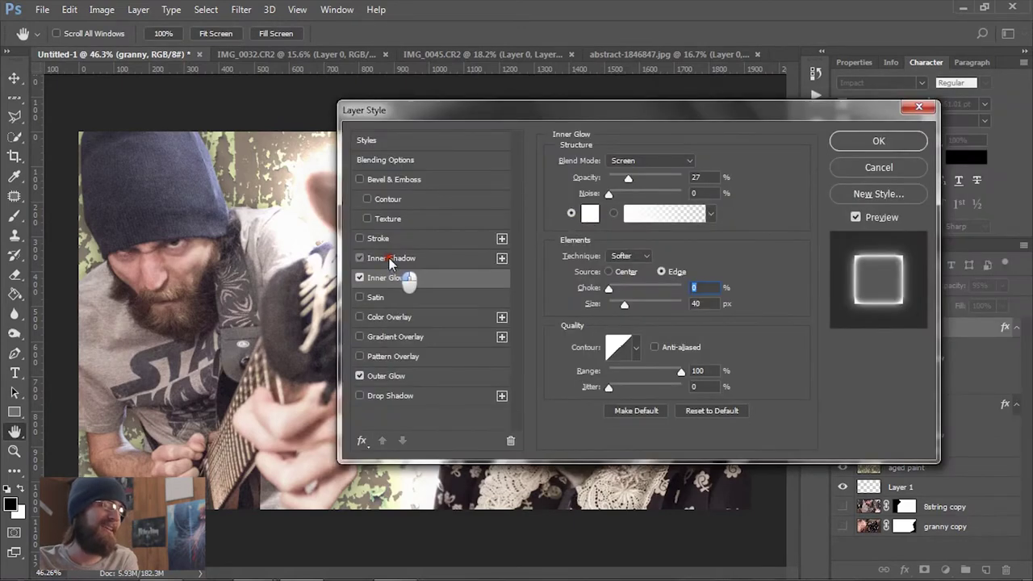
left_click(391, 260)
left_click_drag(475, 109, 761, 131)
Toggle Inner Shadow, Inner Glow and Outer Glow off and on to compare, then apply the style.
left_click(647, 280)
left_click(646, 280)
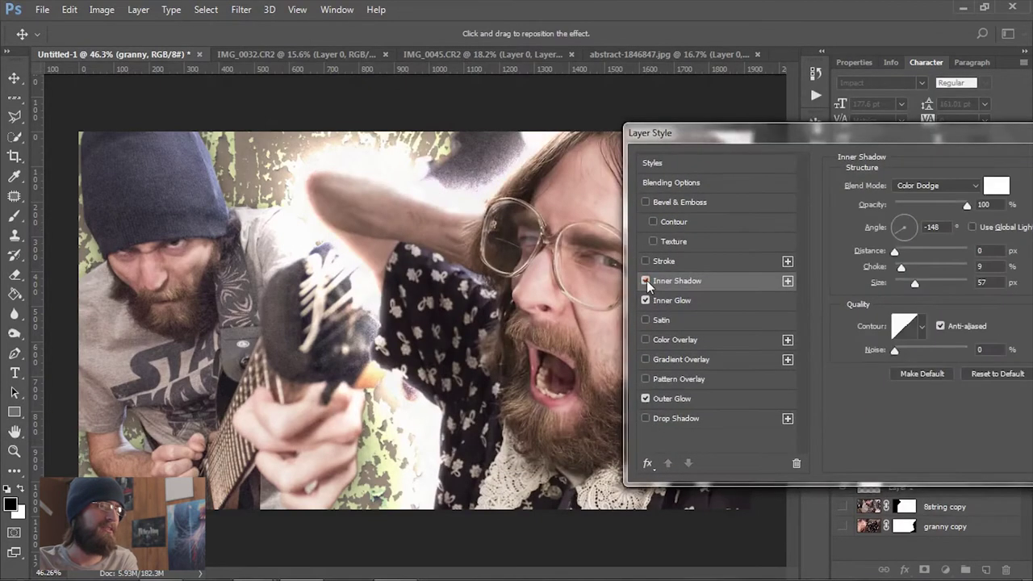
left_click(648, 300)
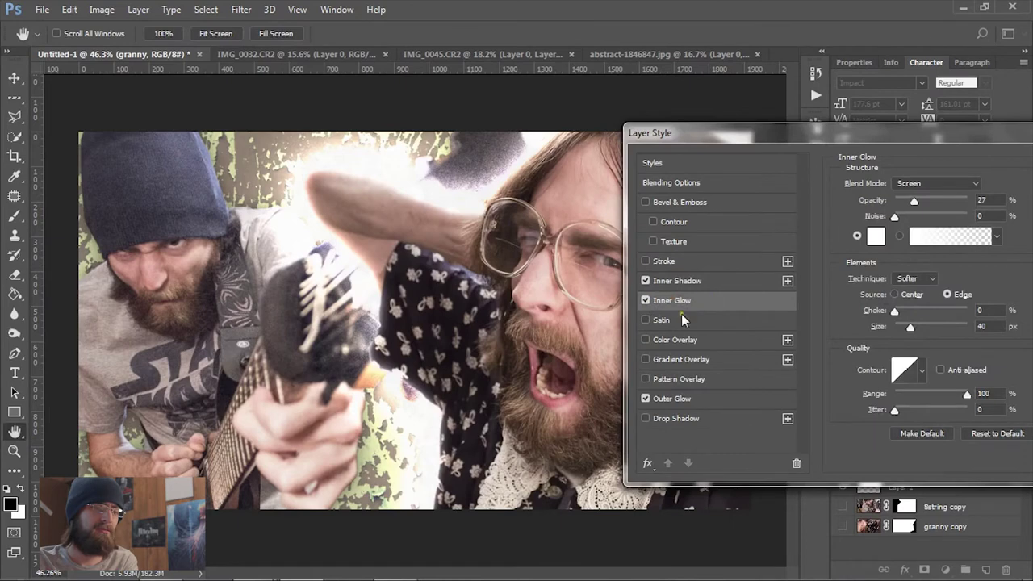
left_click(646, 301)
left_click(647, 301)
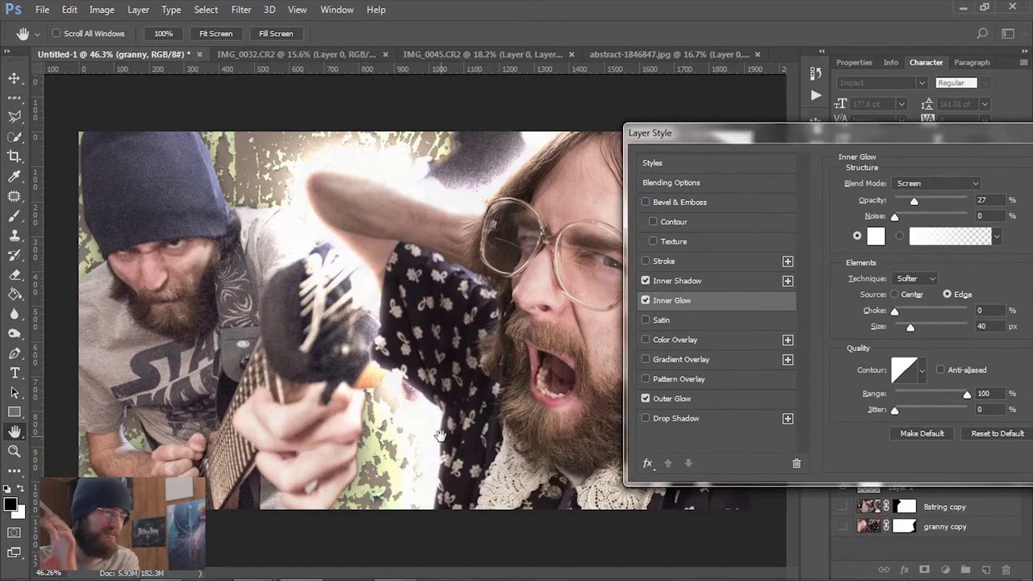
left_click(677, 280)
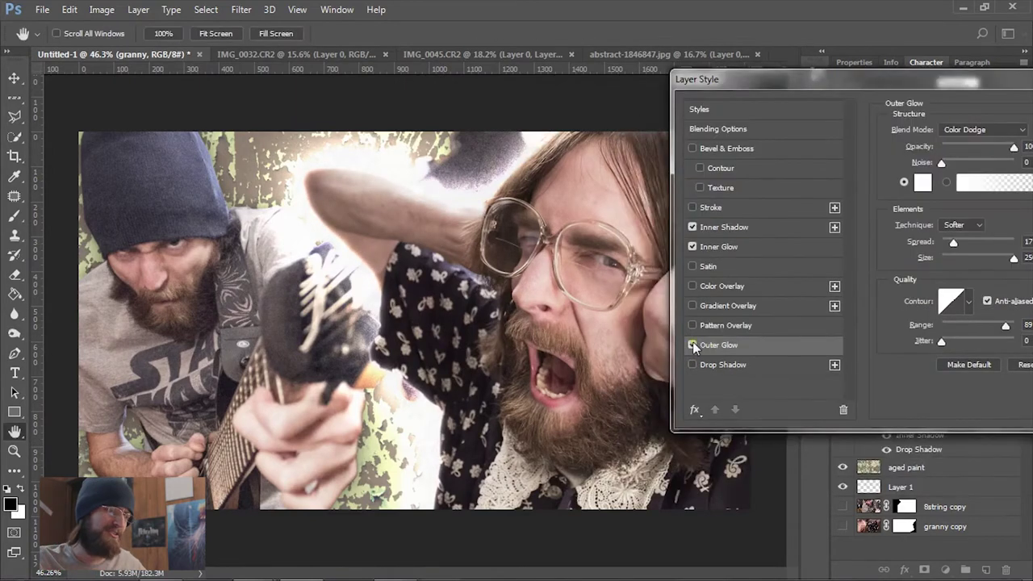
left_click(692, 344)
left_click(692, 345)
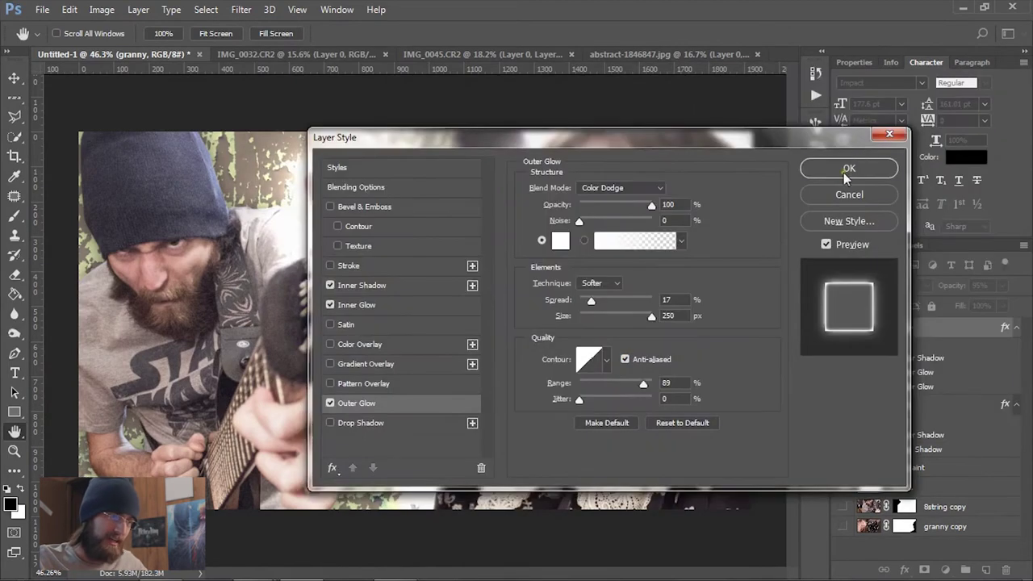
left_click(846, 172)
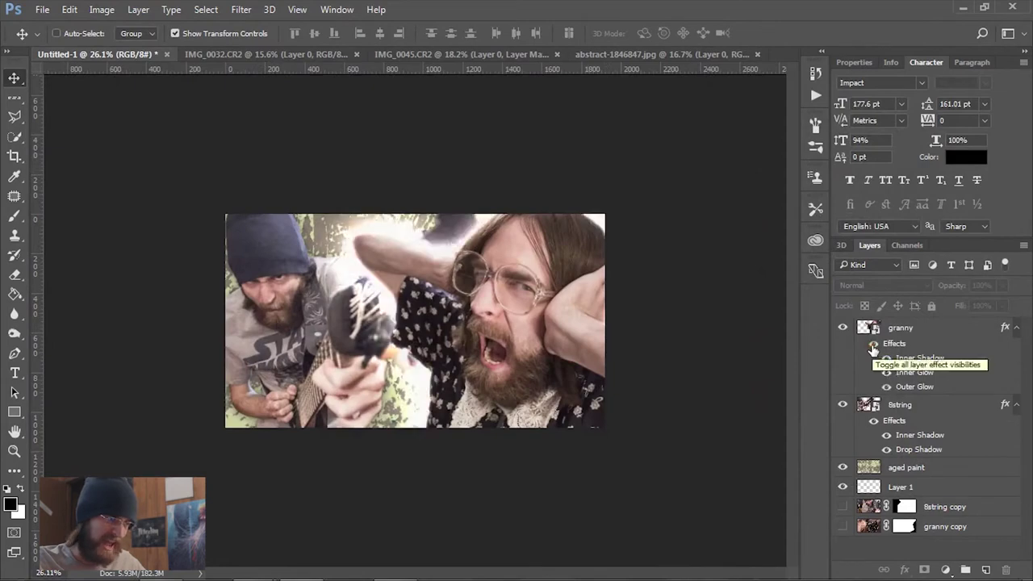
Copy granny's layer style and paste it onto the 8string layer.
left_click(880, 337)
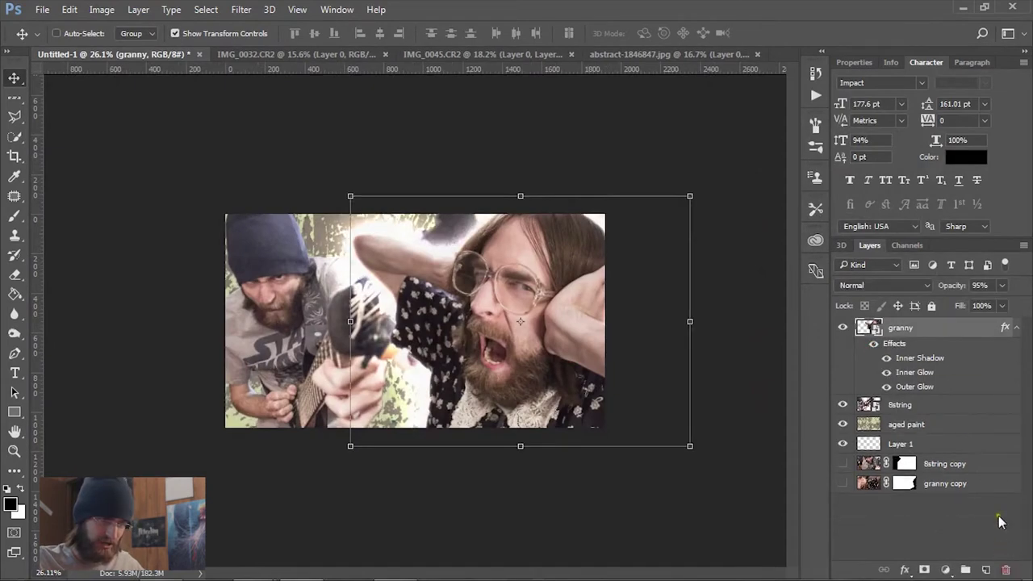
right_click(929, 328)
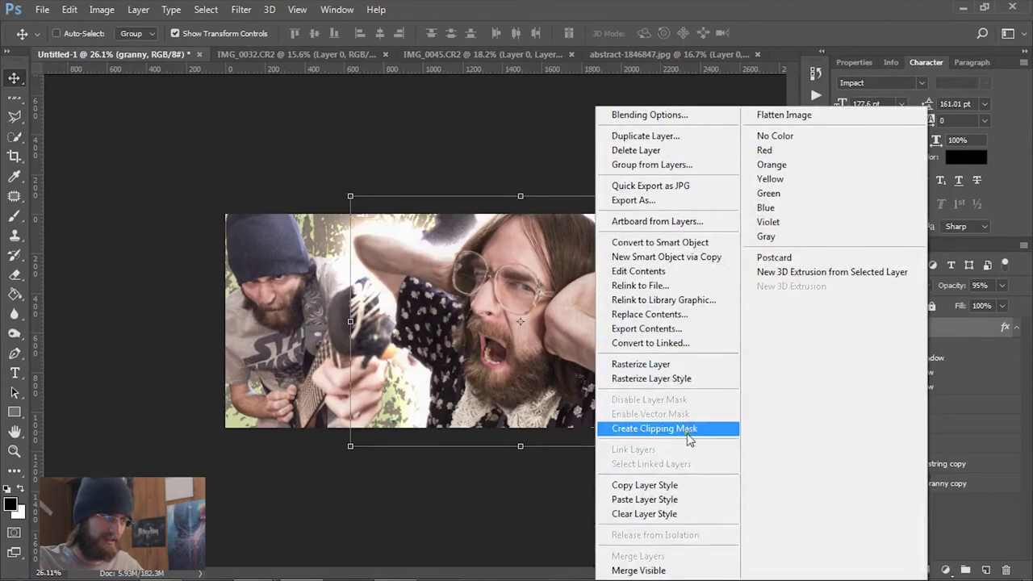
left_click(685, 485)
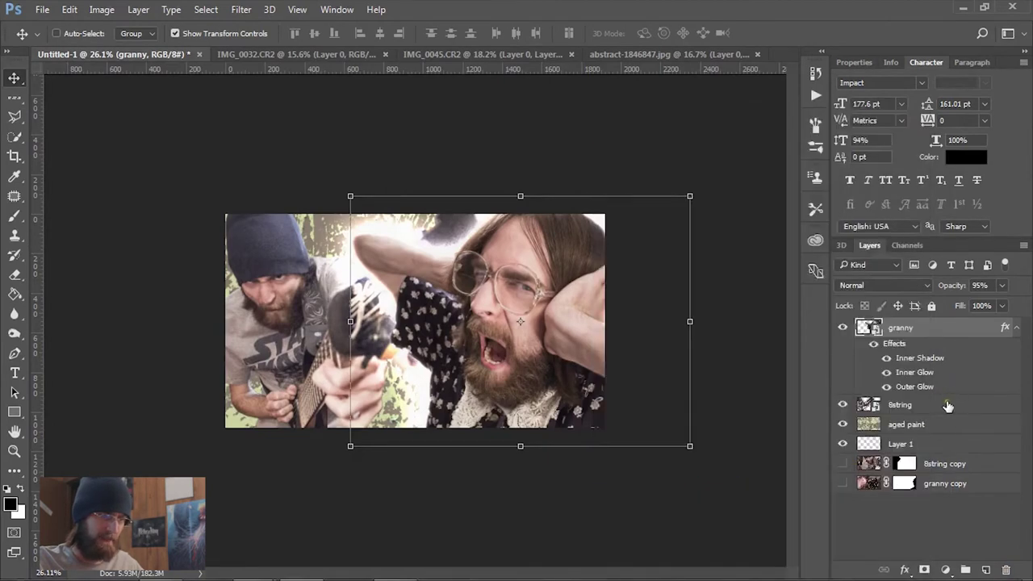
right_click(947, 407)
left_click(672, 497)
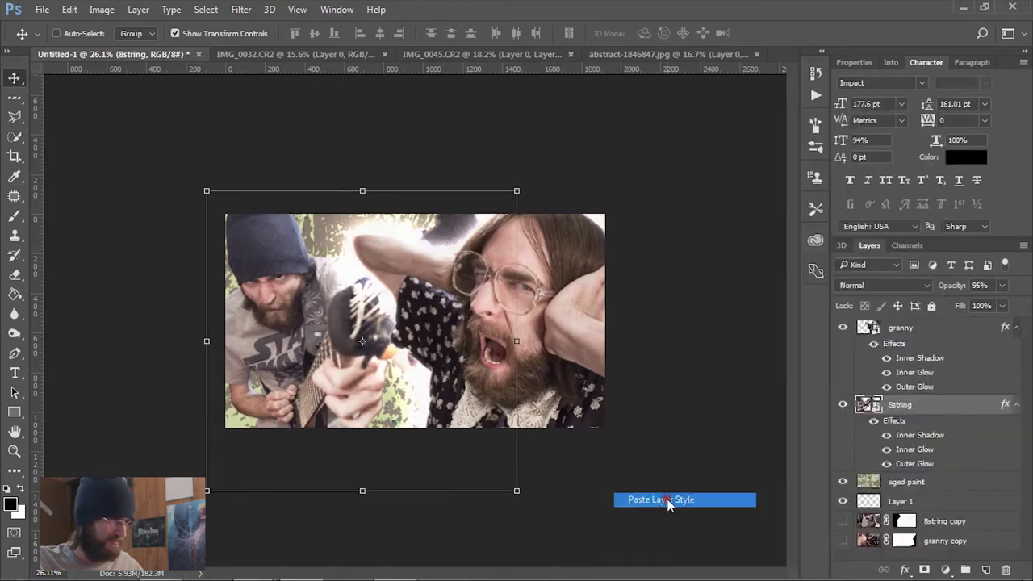
Shrink the 8string layer's Outer Glow to 84 px.
left_click(887, 465)
left_click(888, 465)
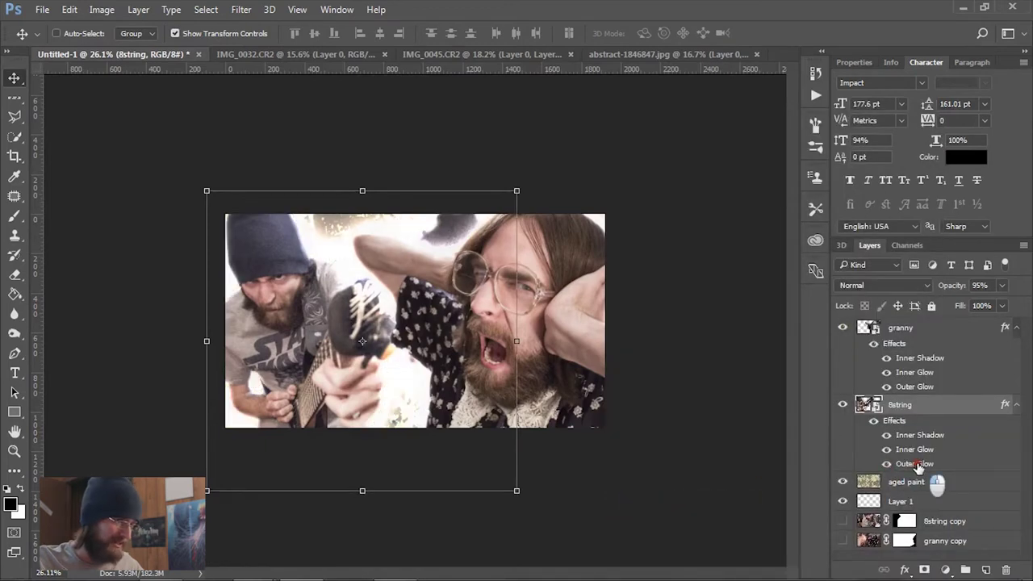
double_click(917, 465)
left_click_drag(585, 142, 807, 117)
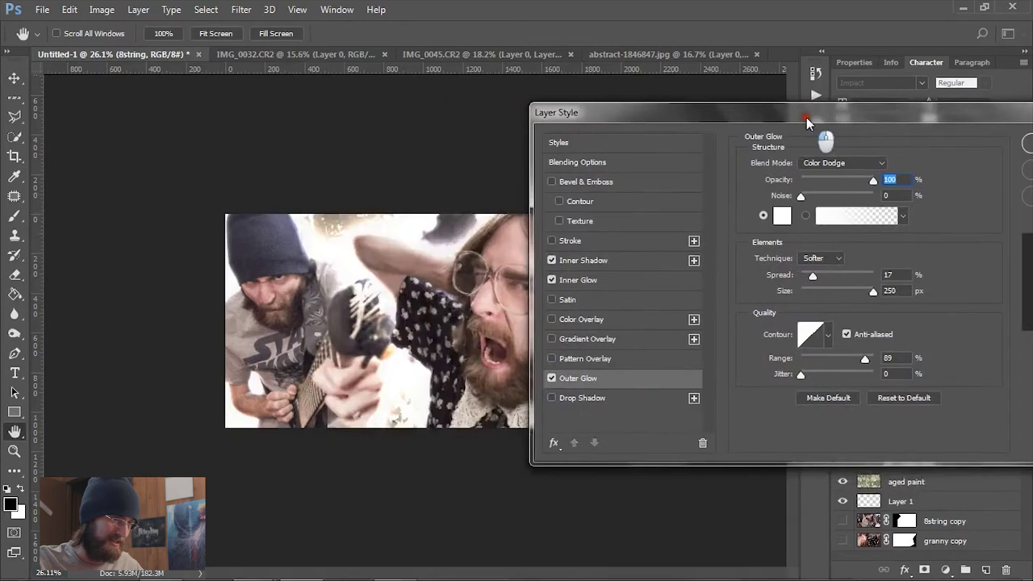
left_click_drag(859, 292, 819, 301)
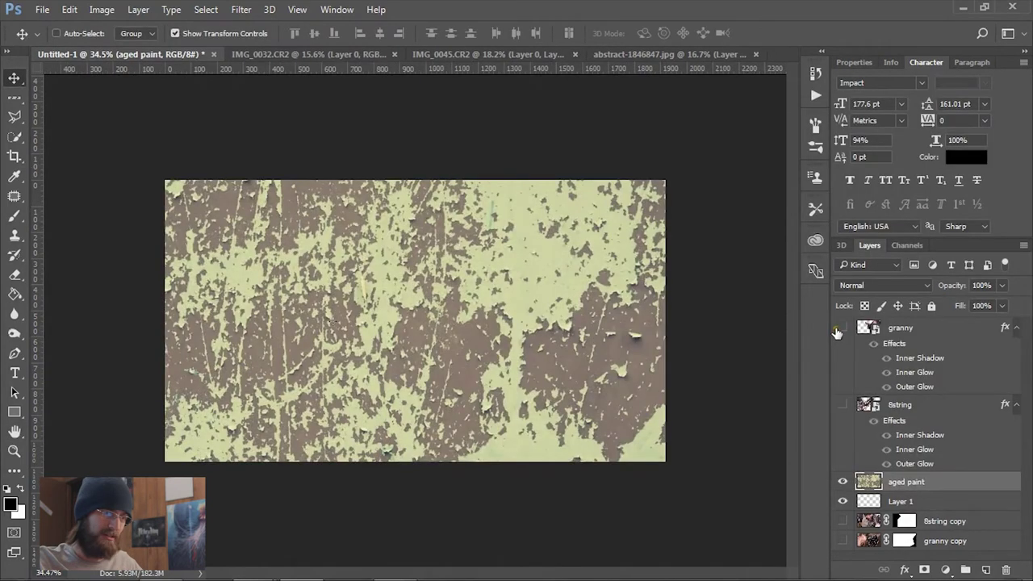
Color-balance the aged paint toward blue in midtones, shadows, and highlights (-8, -7, +8).
left_click(102, 9)
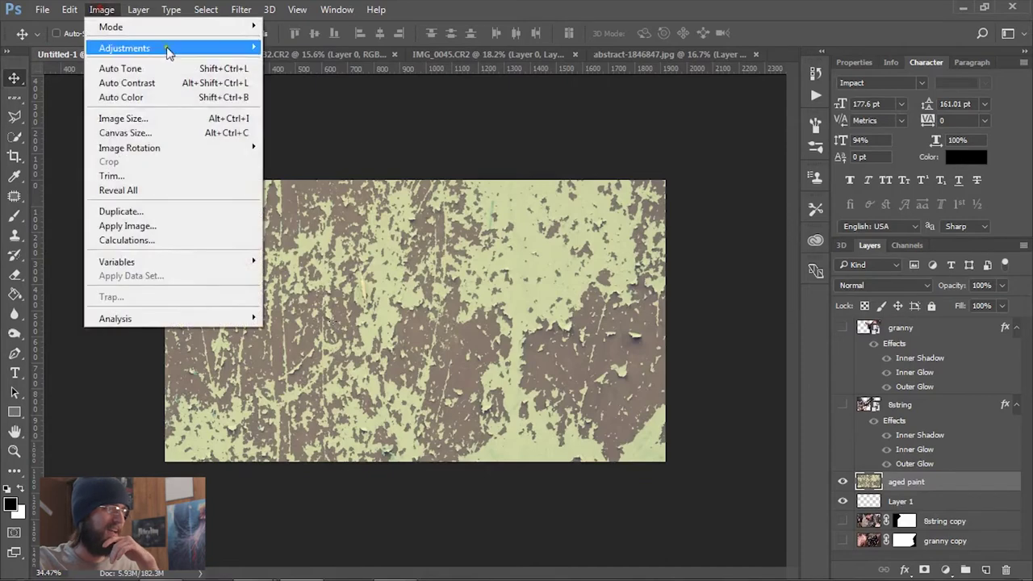
mouse_move(168, 50)
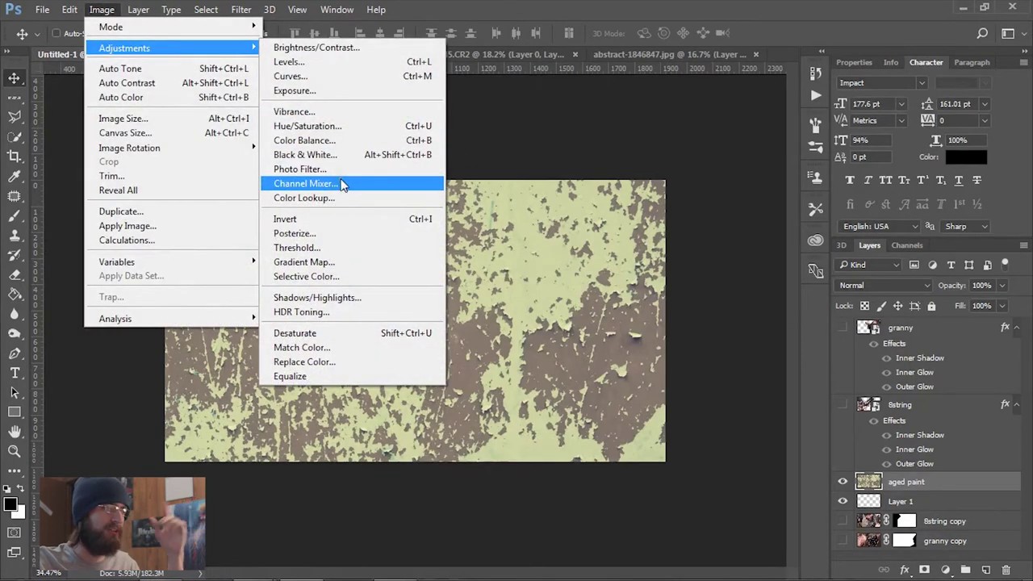
left_click(331, 142)
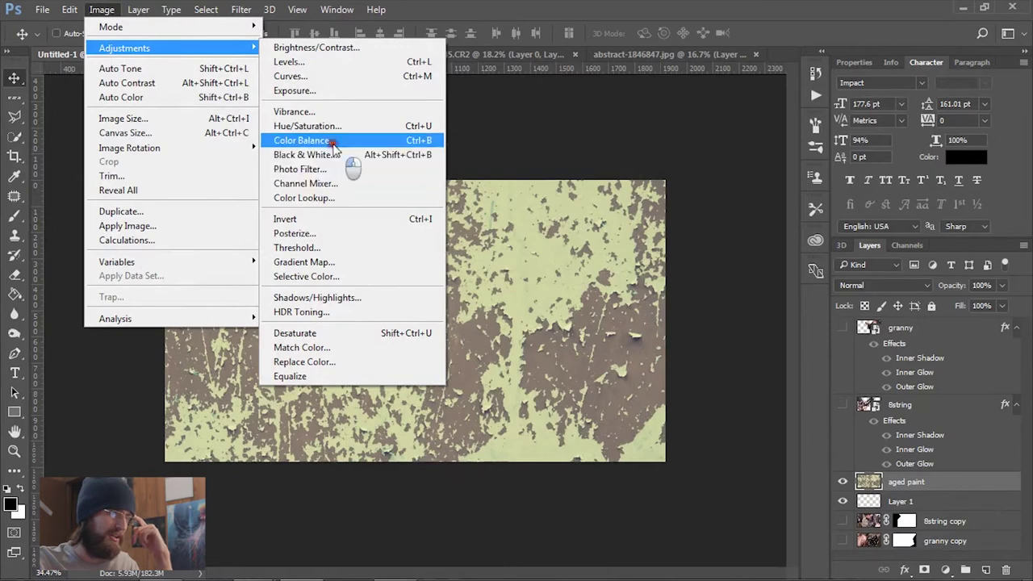
left_click_drag(713, 81, 625, 48)
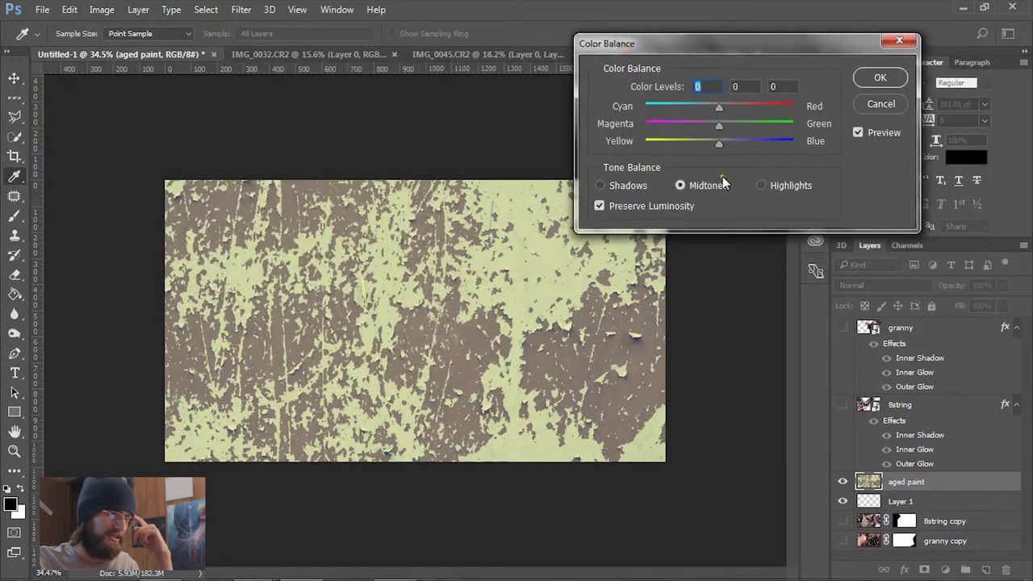
left_click_drag(718, 144, 734, 142)
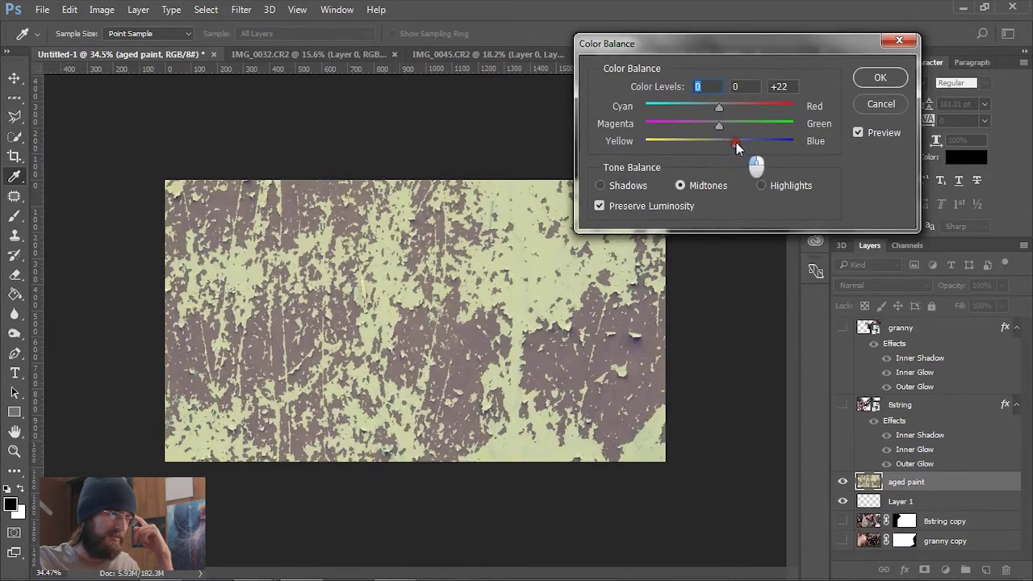
mouse_move(720, 107)
left_mouse_down()
mouse_move(692, 107)
mouse_move(716, 125)
left_mouse_up()
left_click(858, 133)
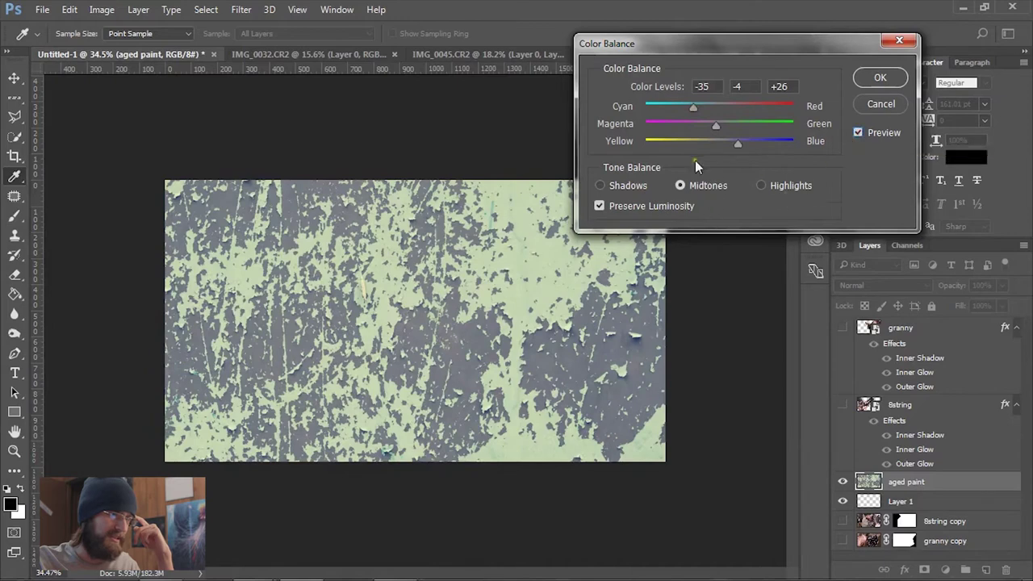
left_click(627, 186)
mouse_move(714, 125)
left_mouse_down()
mouse_move(731, 125)
mouse_move(702, 108)
mouse_move(725, 143)
left_mouse_up()
left_click(762, 186)
left_click_drag(719, 107, 713, 108)
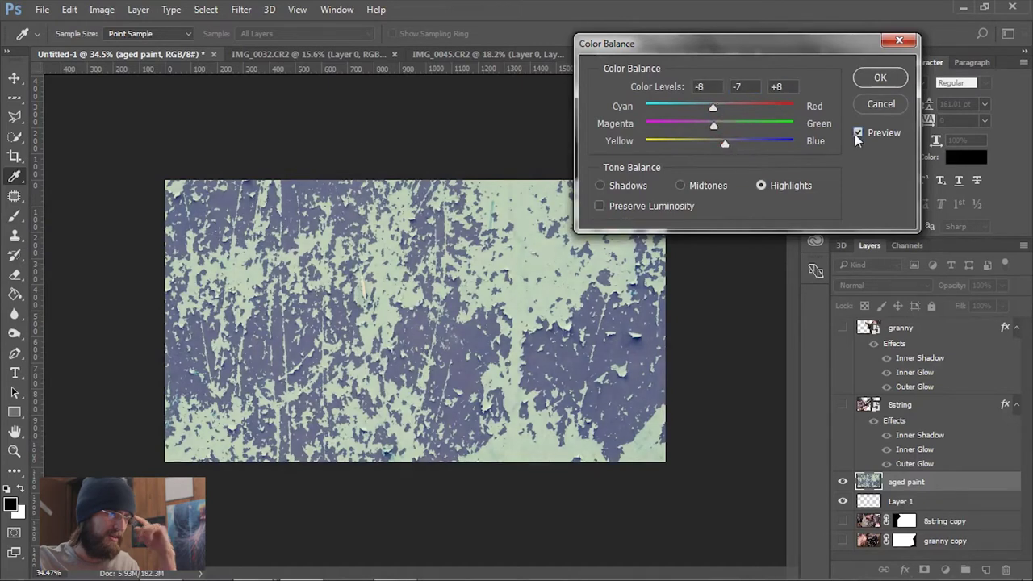
left_click(880, 77)
Lower the Vibrance of the aged paint texture.
left_click(101, 9)
mouse_move(115, 46)
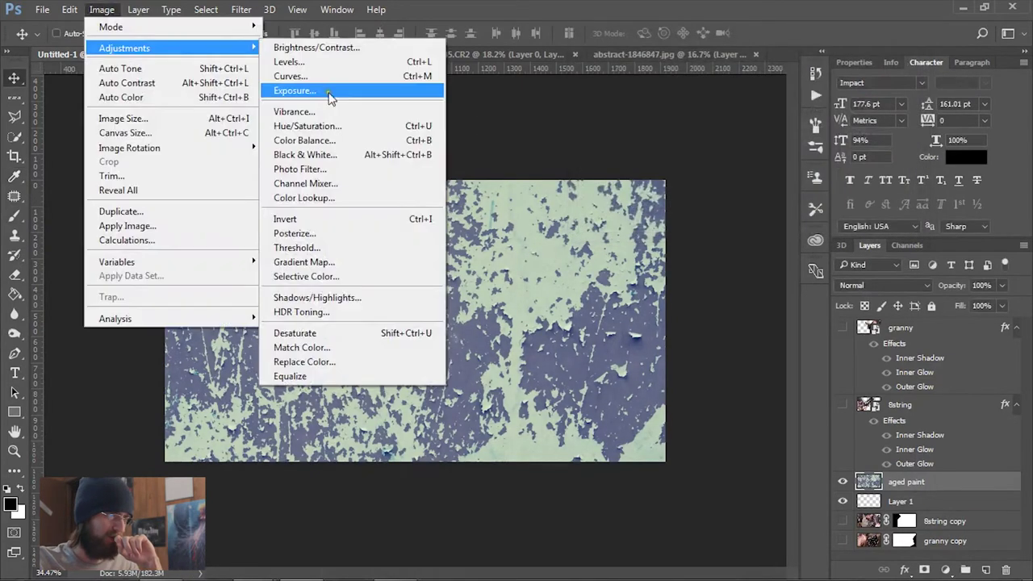
left_click(328, 111)
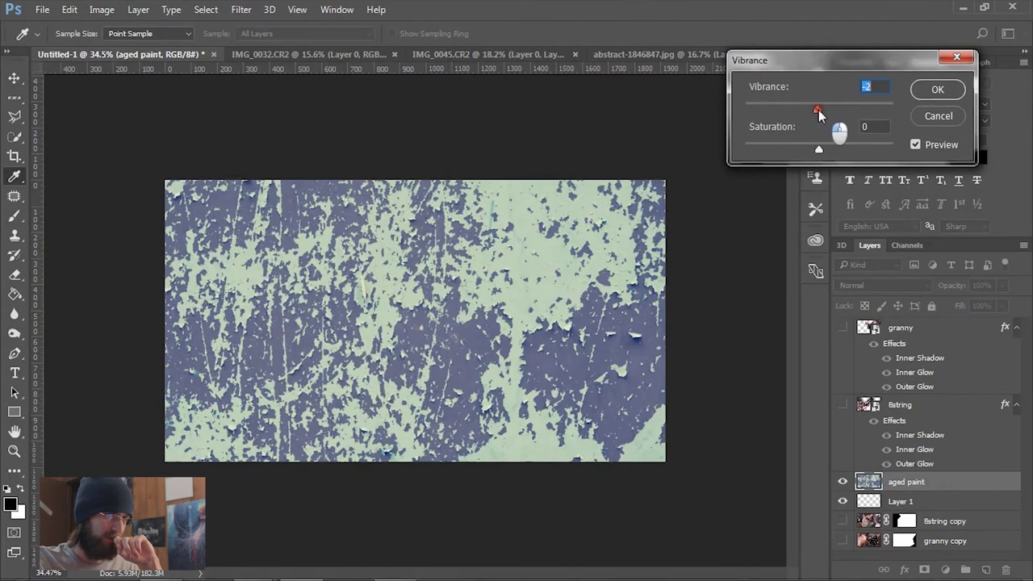
left_click_drag(818, 111, 788, 111)
key("Return")
Raise the aged paint texture's contrast with Brightness/Contrast.
left_click(101, 8)
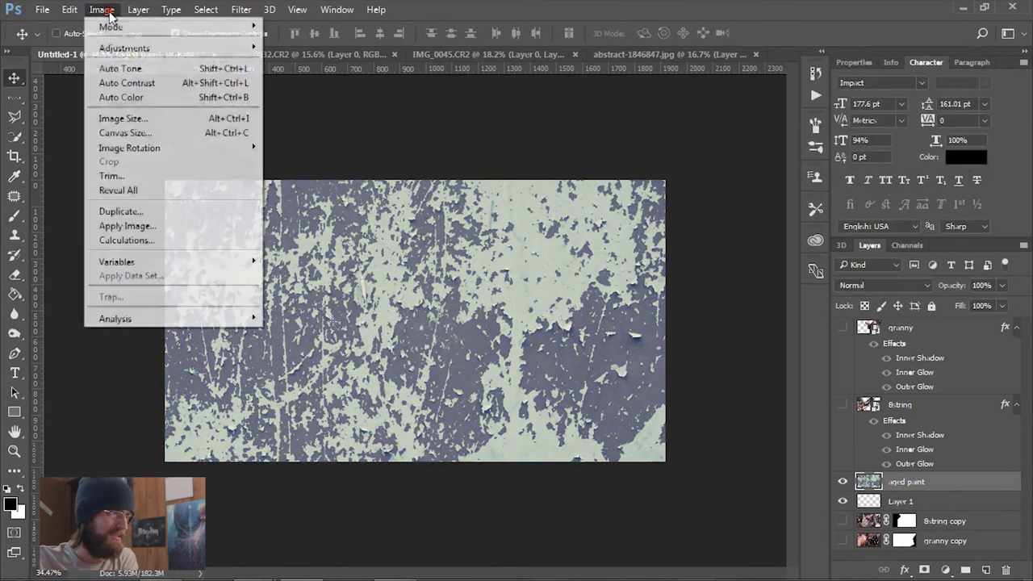
mouse_move(173, 47)
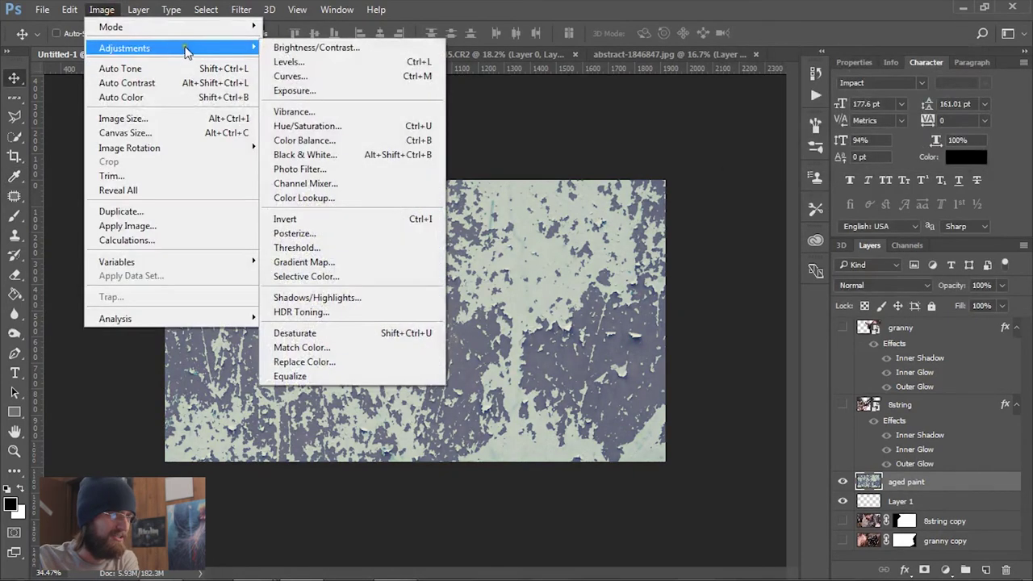
left_click(319, 48)
left_click_drag(852, 152, 914, 153)
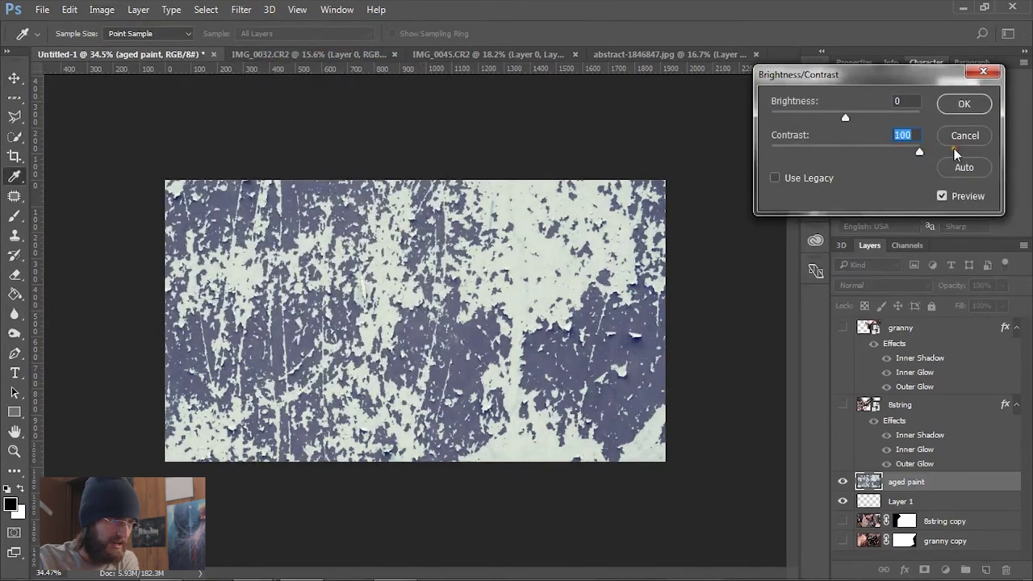
left_click(964, 106)
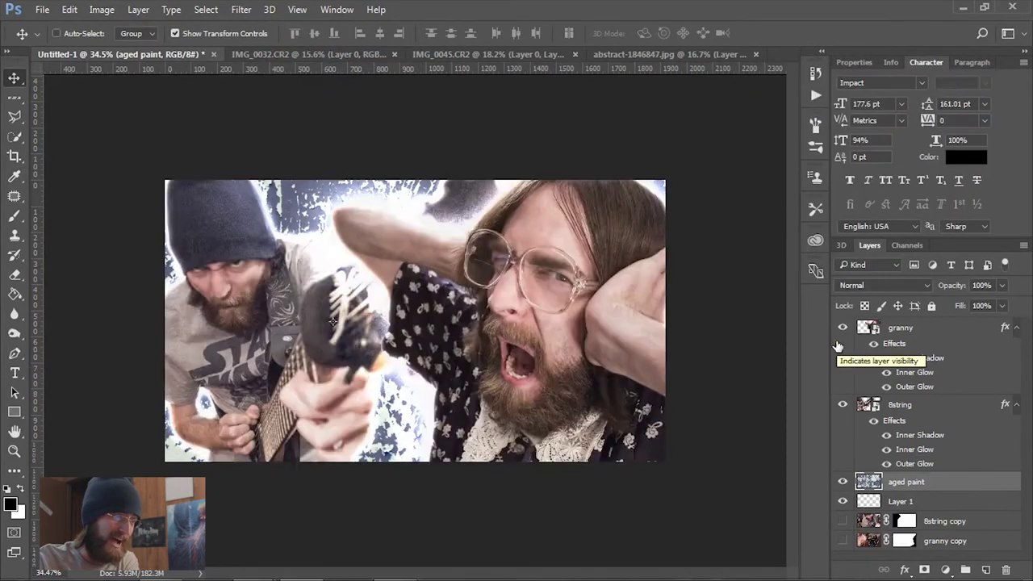
Apply an Unsharp Mask smart filter to granny with Amount 84% and Radius 1.3 px.
left_click(902, 328)
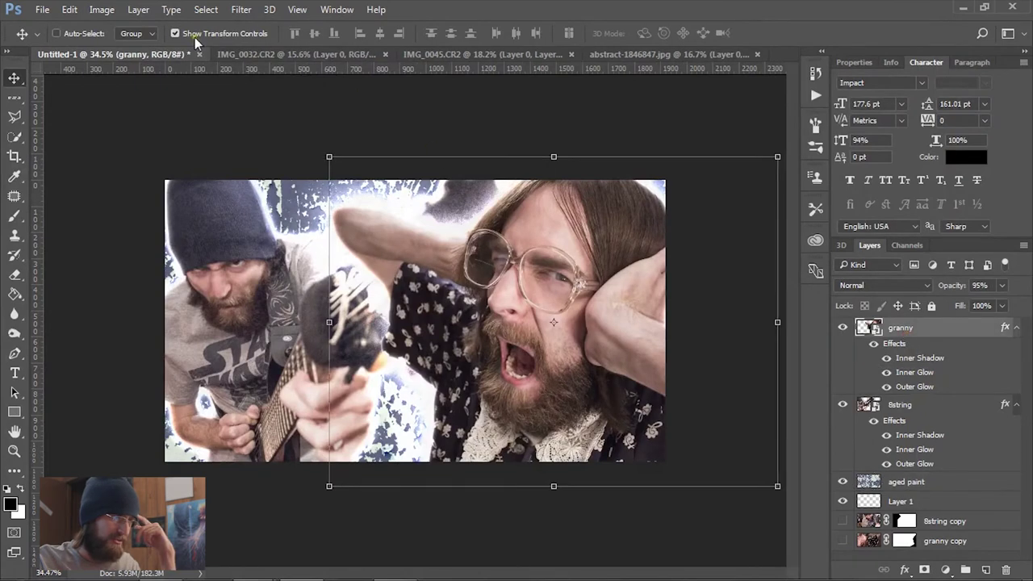
left_click(219, 10)
mouse_move(241, 10)
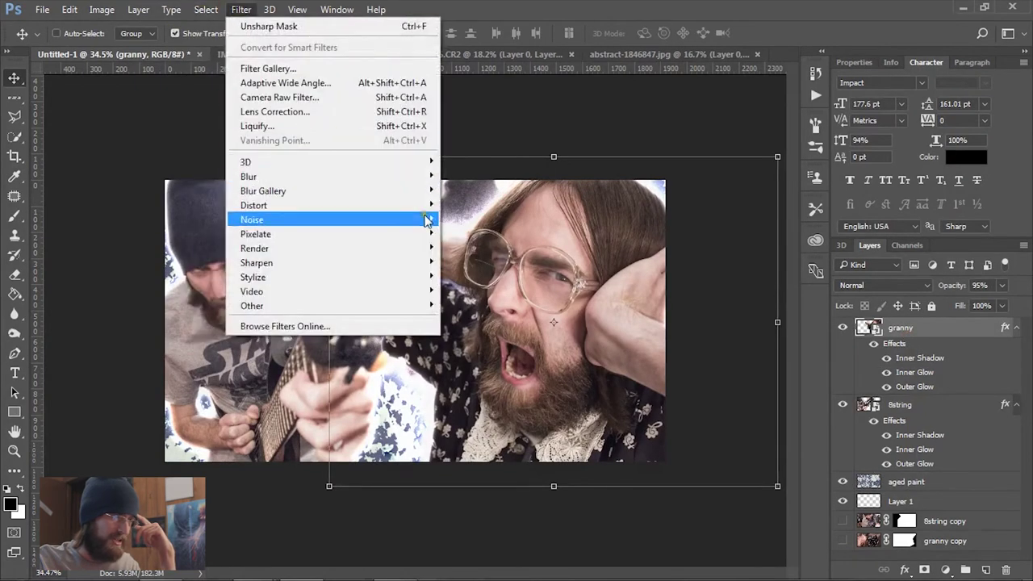
mouse_move(420, 263)
left_click(490, 334)
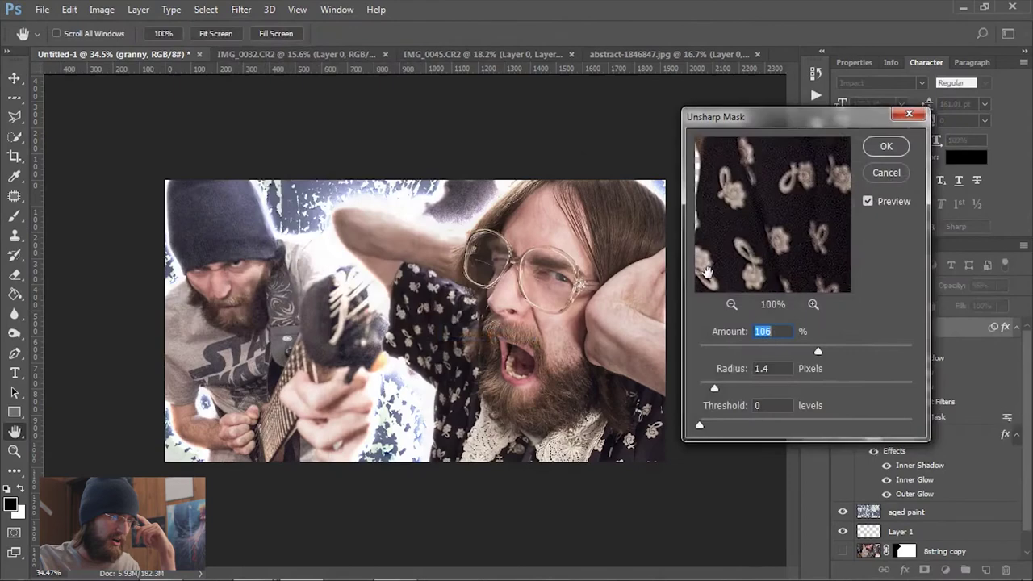
left_click_drag(714, 388, 710, 388)
left_click_drag(818, 351, 803, 351)
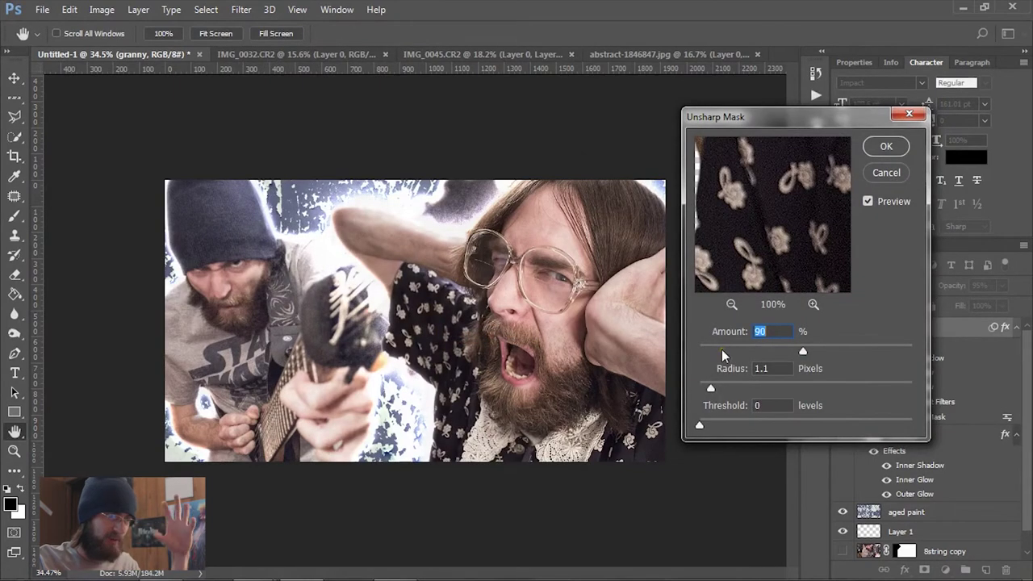
type("500")
mouse_move(711, 389)
left_mouse_down()
mouse_move(738, 388)
mouse_move(716, 391)
left_mouse_up()
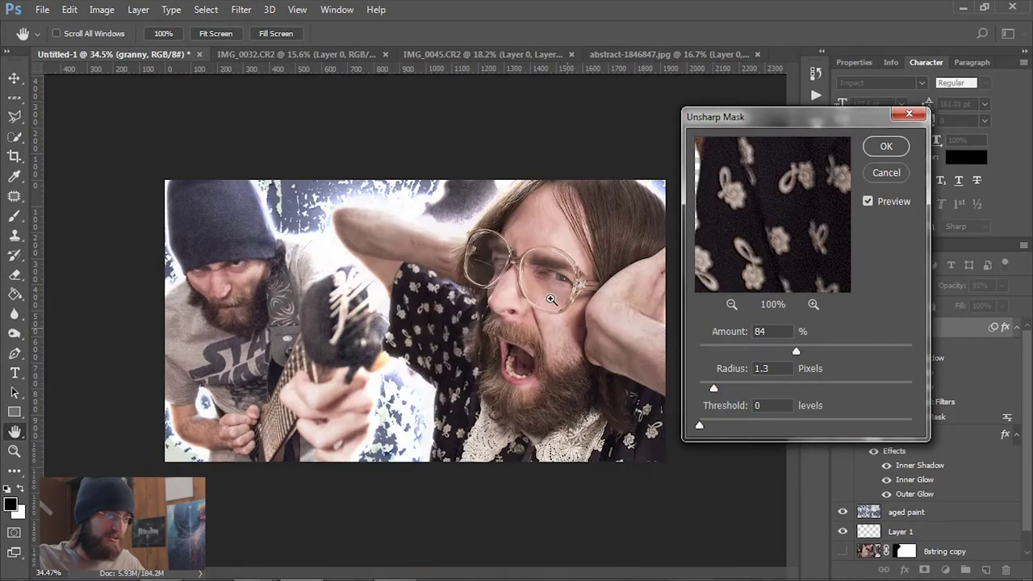
scroll(554, 295, "up", 3)
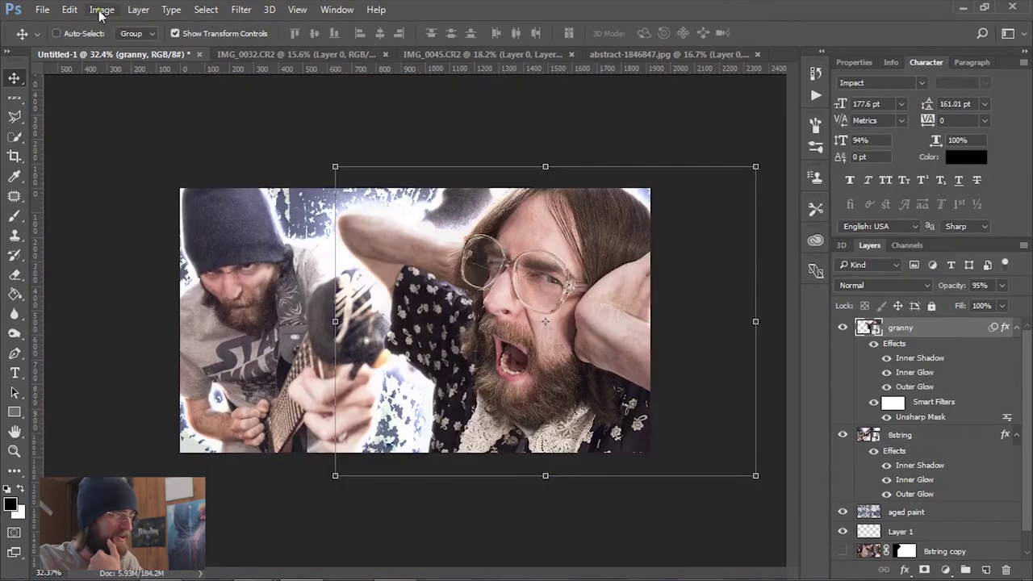
left_click(102, 9)
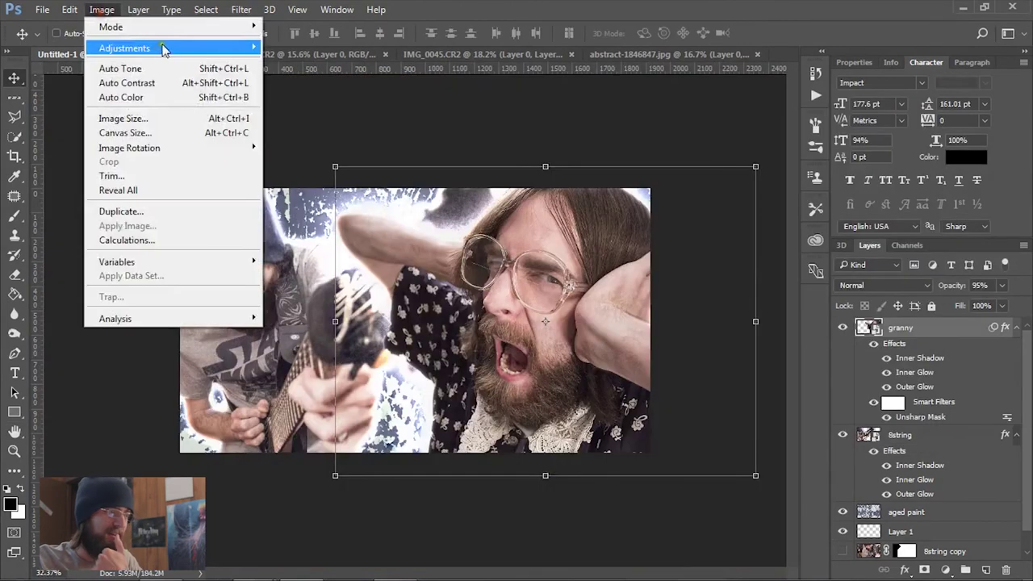
Add Brightness/Contrast with raised contrast and a slight Exposure boost to granny.
mouse_move(161, 48)
left_click(317, 49)
left_click_drag(674, 122, 706, 123)
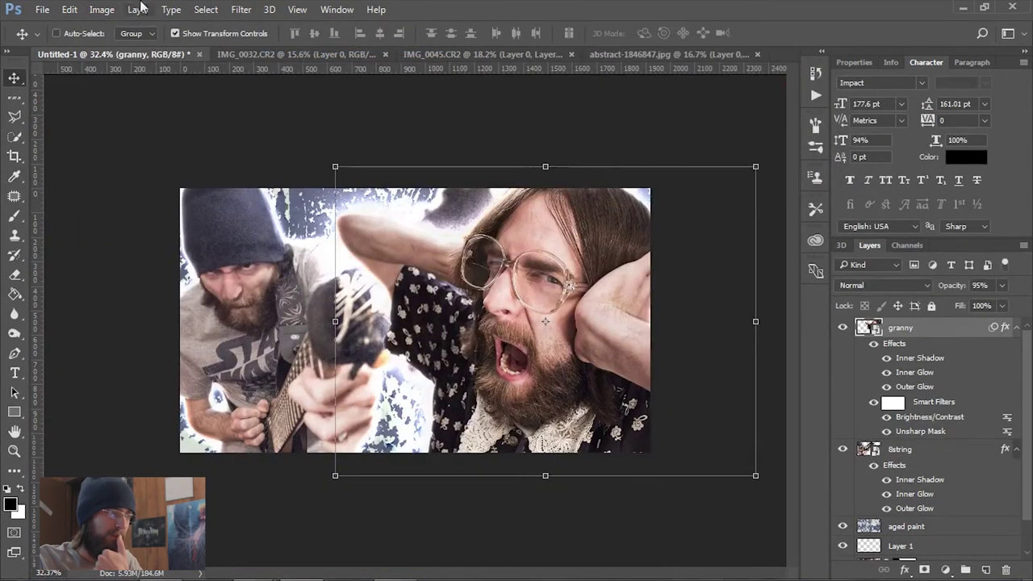
left_click(102, 9)
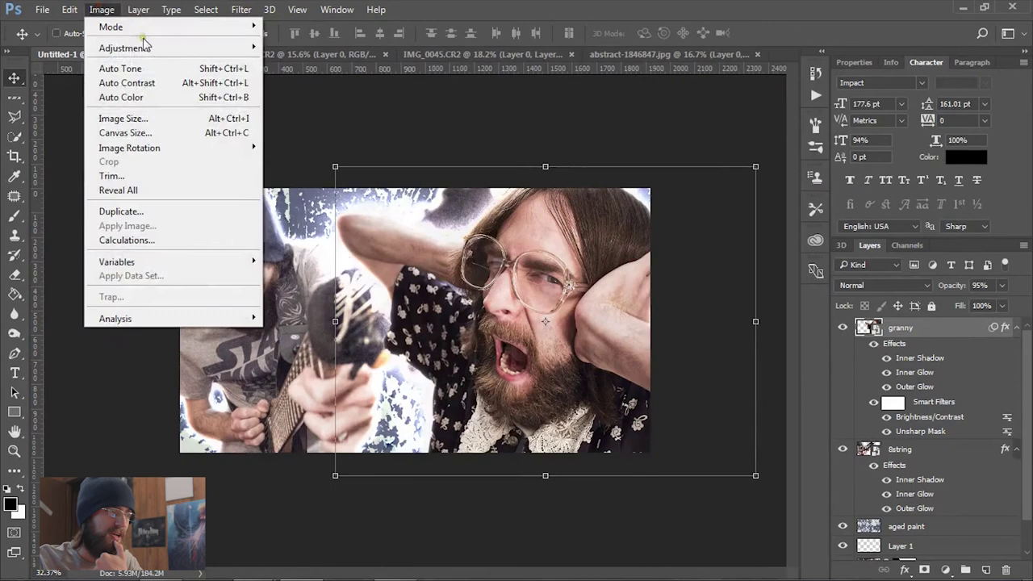
mouse_move(192, 48)
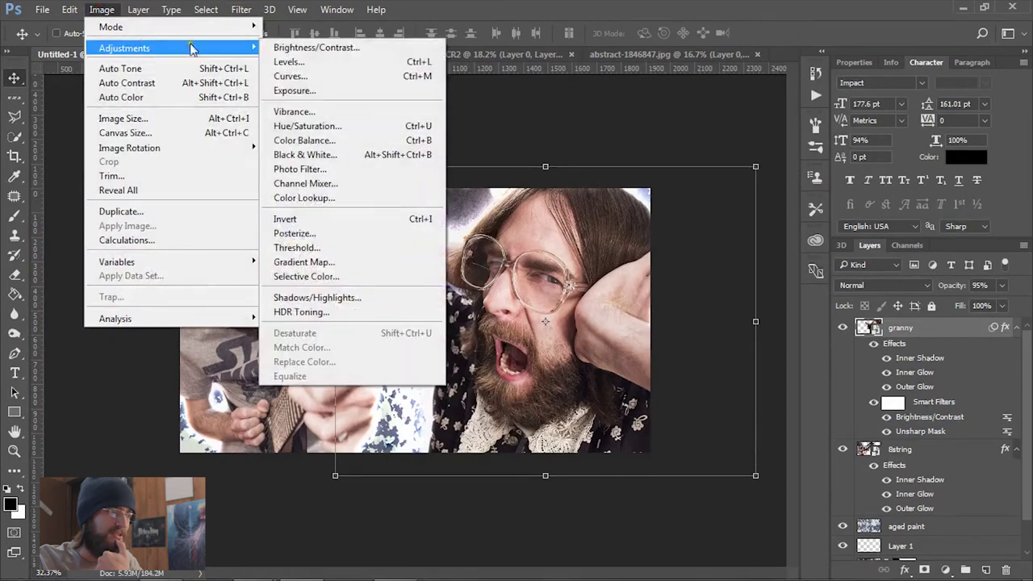
left_click(321, 92)
left_click_drag(565, 146, 557, 33)
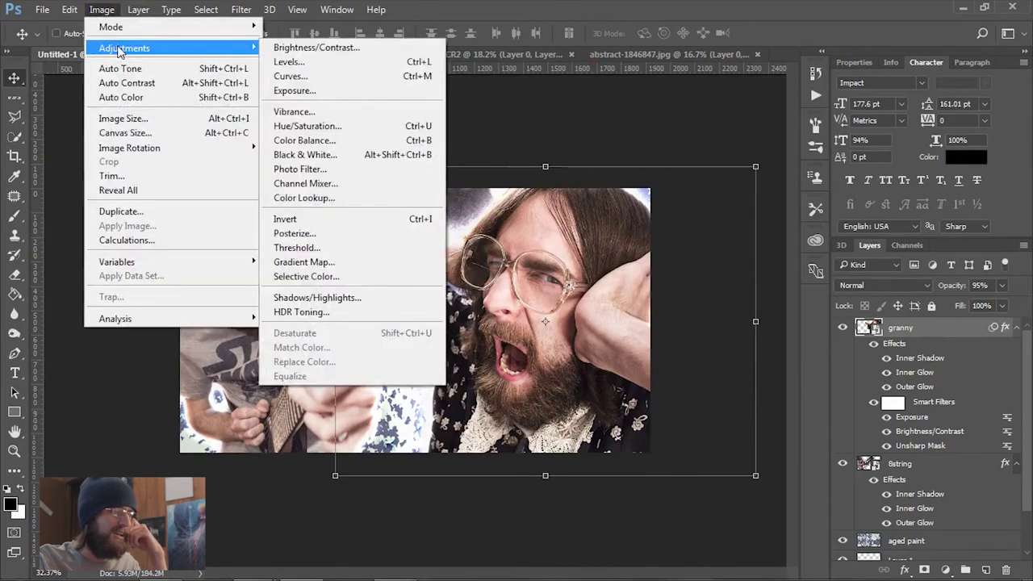
Add Shadows/Highlights to granny with Shadows Amount 4% and Midtone +32.
left_click(360, 300)
left_click_drag(462, 86, 769, 142)
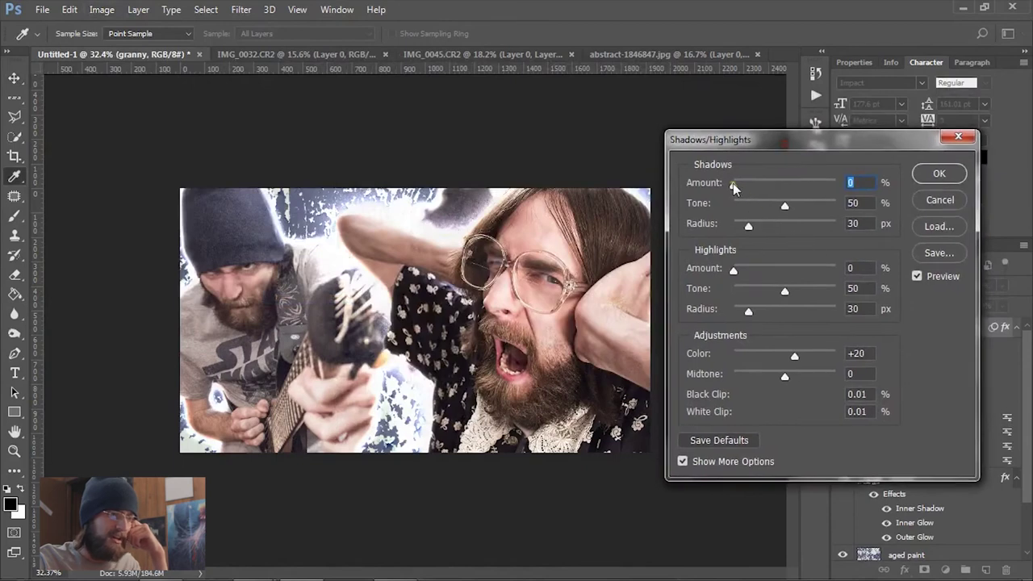
mouse_move(735, 188)
left_mouse_down()
mouse_move(761, 187)
mouse_move(702, 187)
mouse_move(739, 189)
left_mouse_up()
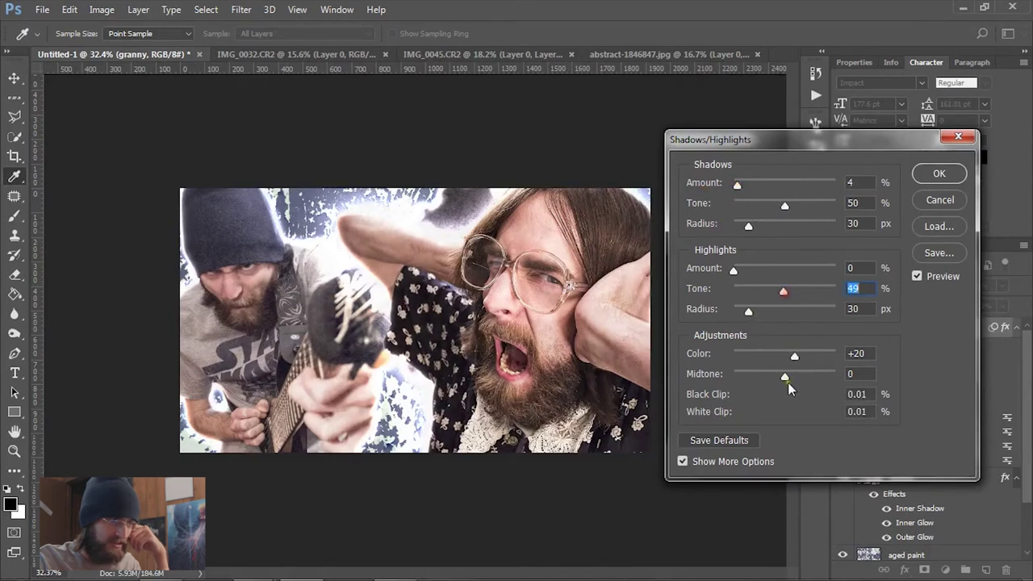
mouse_move(785, 377)
left_mouse_down()
mouse_move(775, 377)
mouse_move(800, 378)
left_mouse_up()
left_click(916, 279)
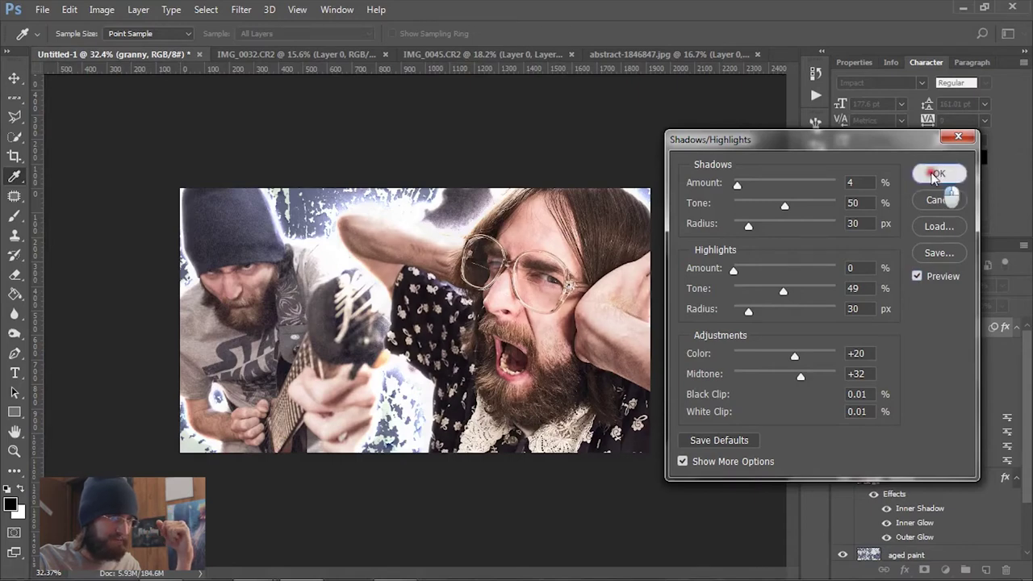
left_click(940, 174)
Add a Color Balance smart filter to granny, tinting the shadows +5 toward blue.
left_click(101, 9)
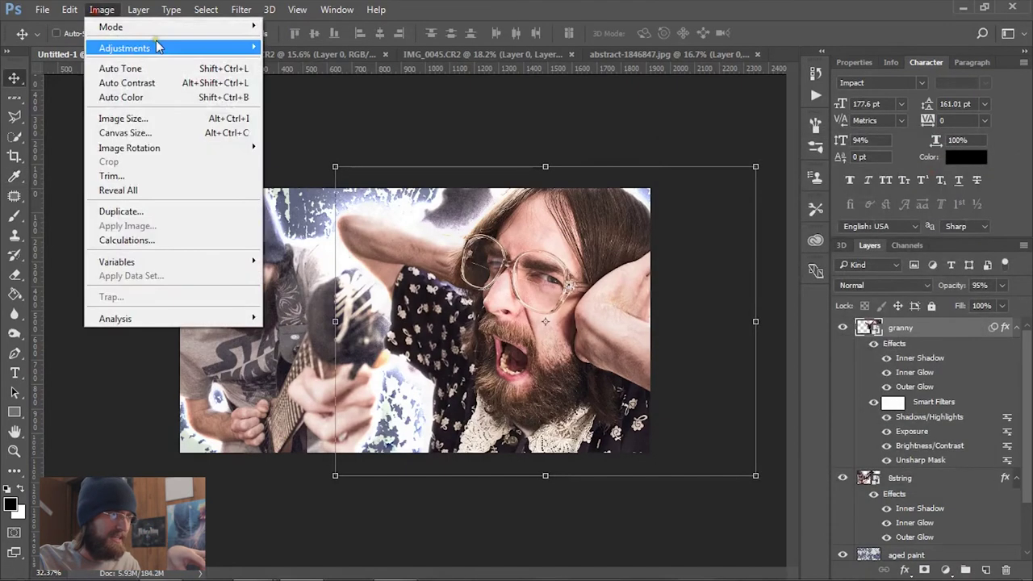
mouse_move(166, 47)
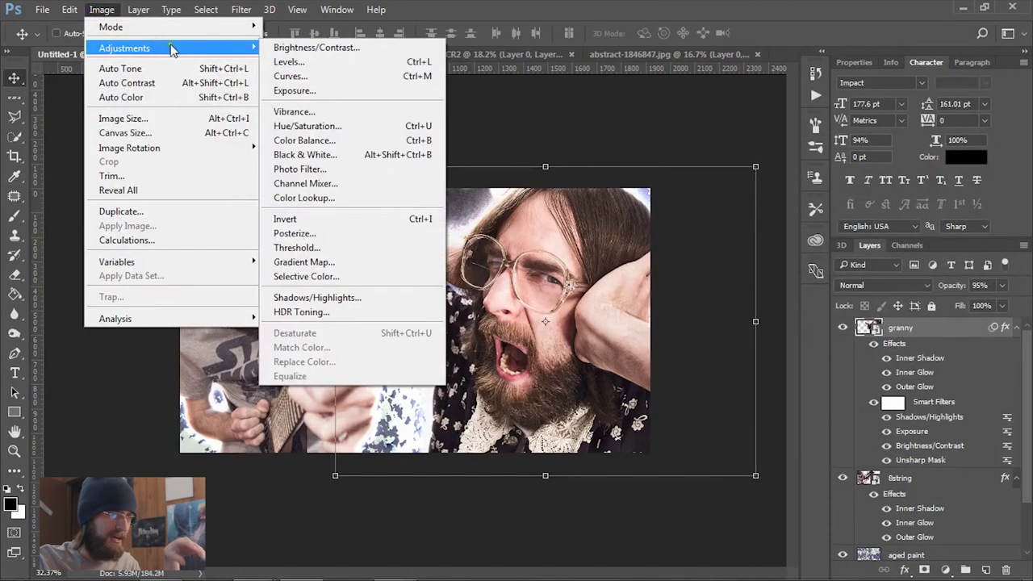
left_click(327, 140)
left_click_drag(533, 127, 462, 14)
mouse_move(420, 113)
left_mouse_down()
mouse_move(435, 129)
mouse_move(424, 110)
left_mouse_up()
left_click(458, 153)
left_click(349, 158)
left_click(326, 175)
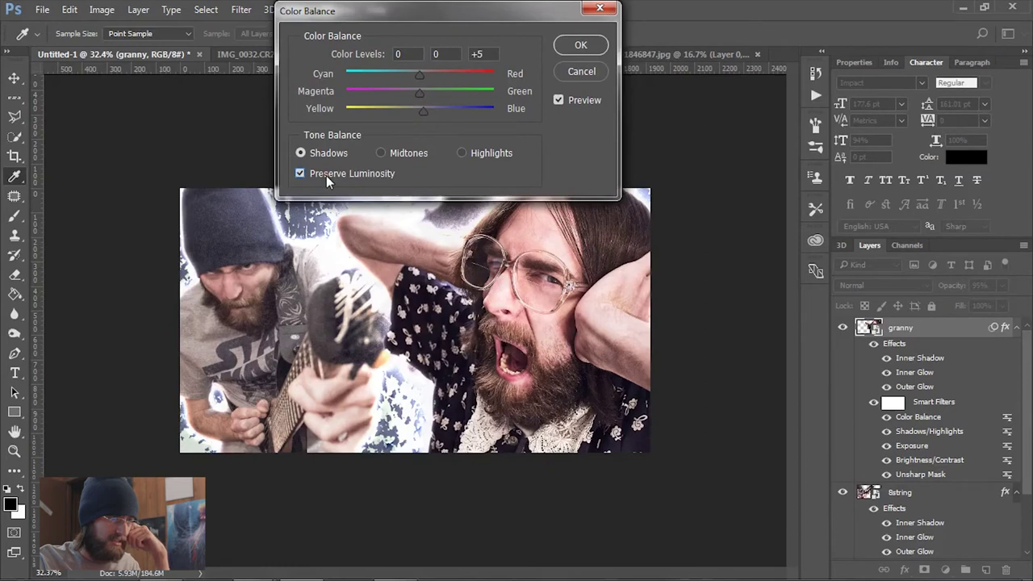
left_click(556, 99)
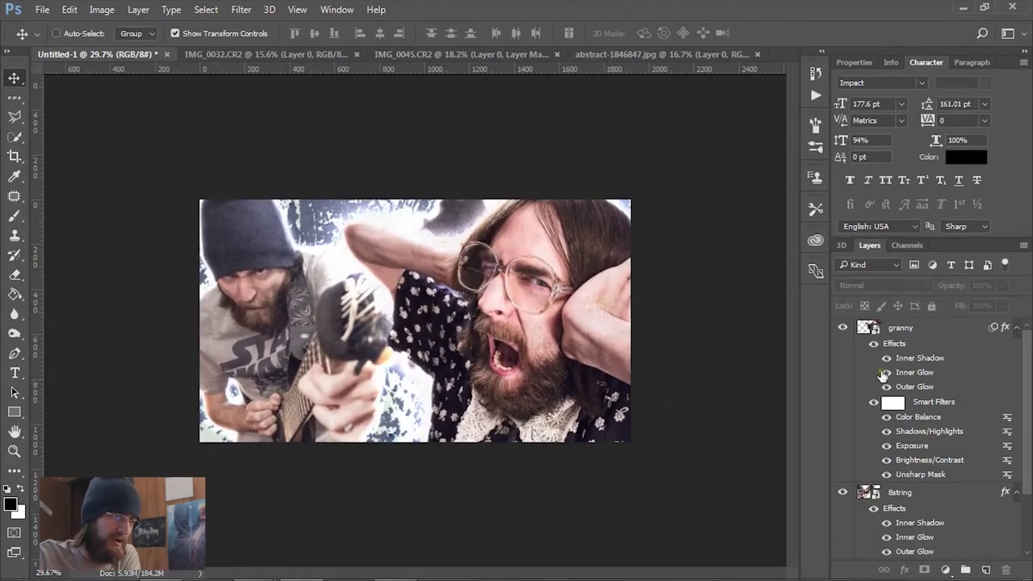
Select the 8string layer and add Brightness/Contrast with raised contrast.
left_click(943, 388)
scroll(943, 388, "down", 2)
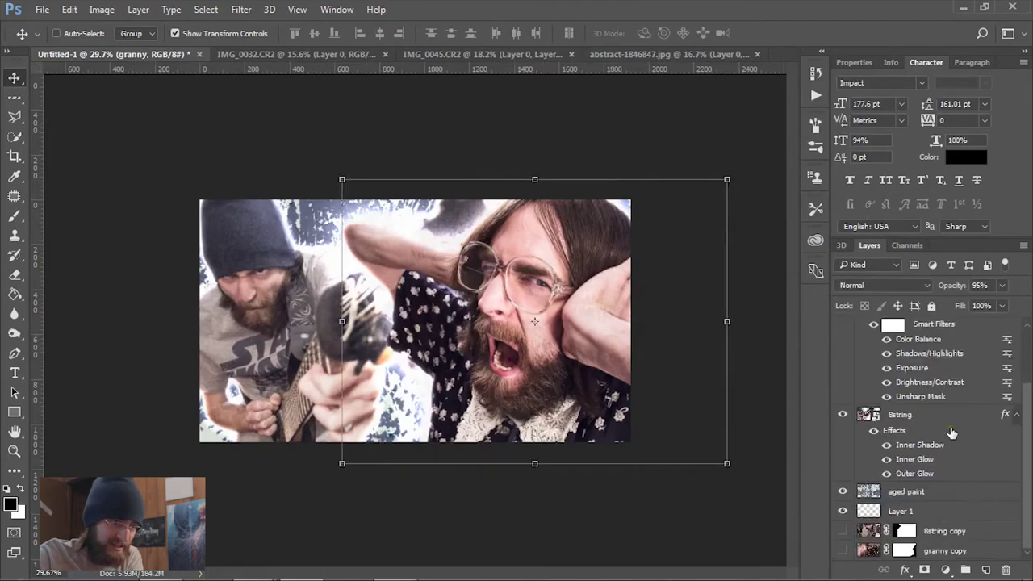
left_click(908, 416)
left_click(102, 10)
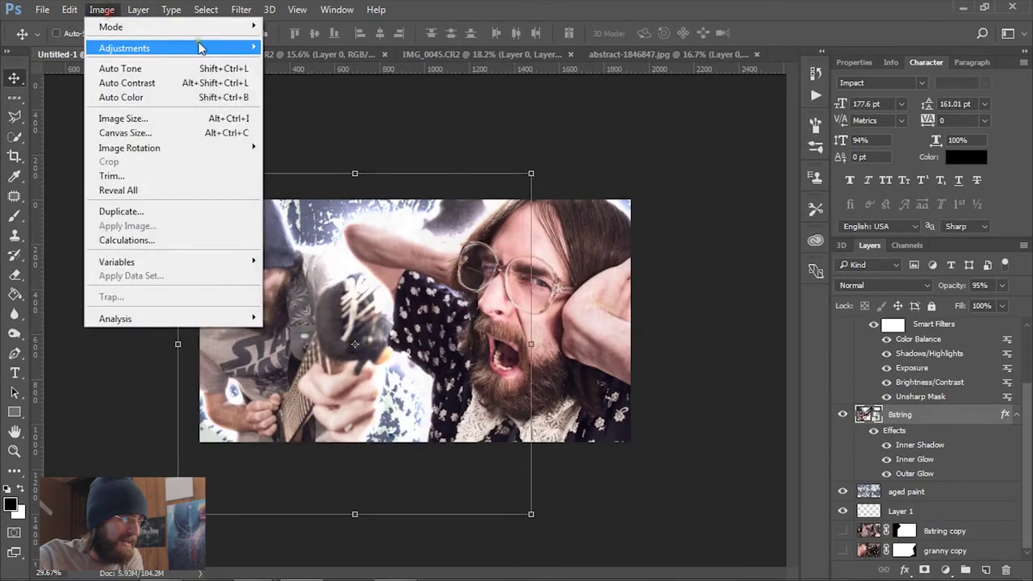
mouse_move(200, 50)
left_click(319, 47)
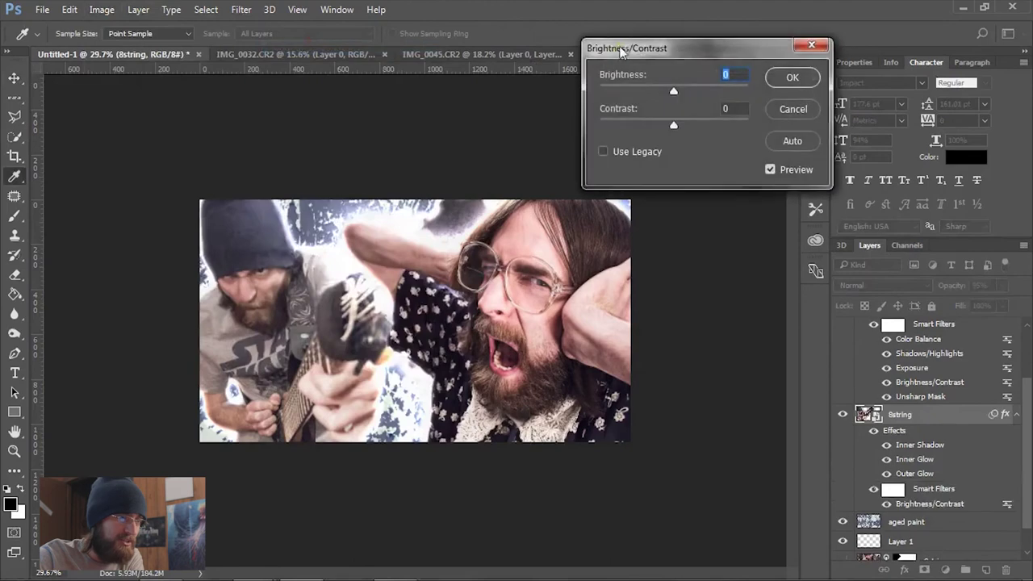
left_click_drag(595, 36, 595, 36)
left_click_drag(614, 110, 672, 110)
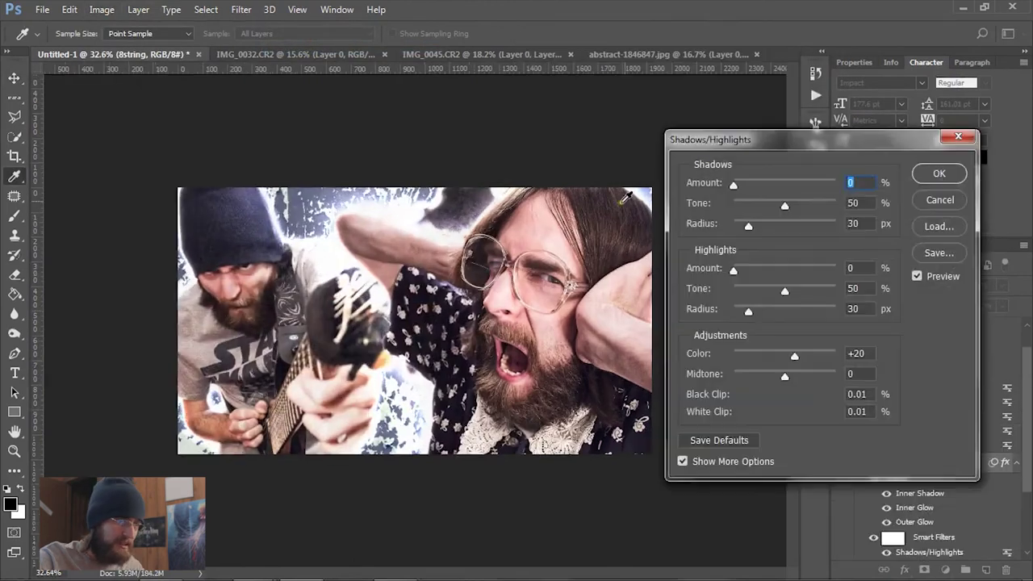
Set the guitarist's Shadows/Highlights to Shadows 5 and Midtone +23, and apply.
left_click_drag(715, 150, 712, 93)
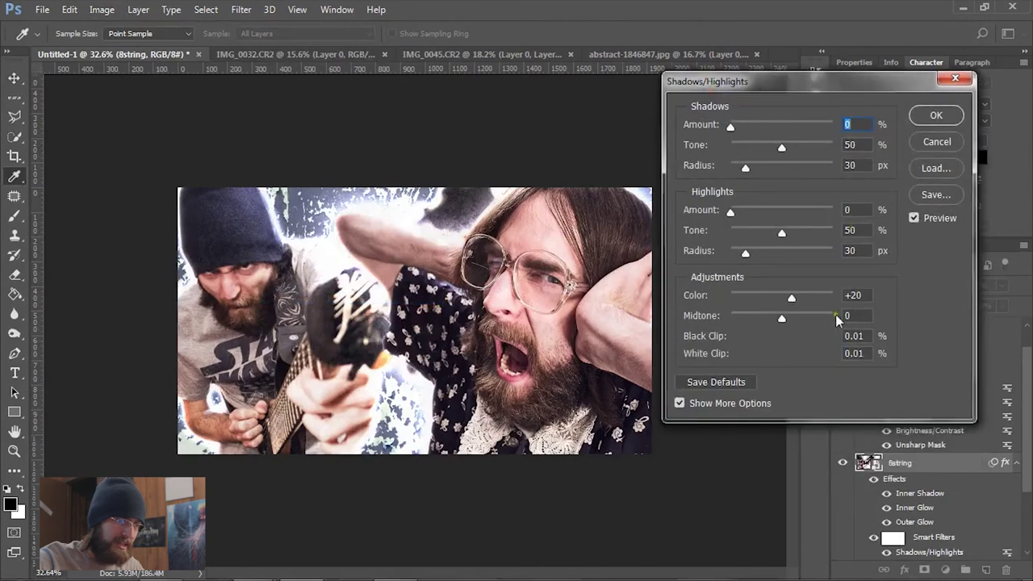
left_click_drag(807, 316, 794, 317)
left_click(733, 127)
left_click_drag(733, 126, 770, 150)
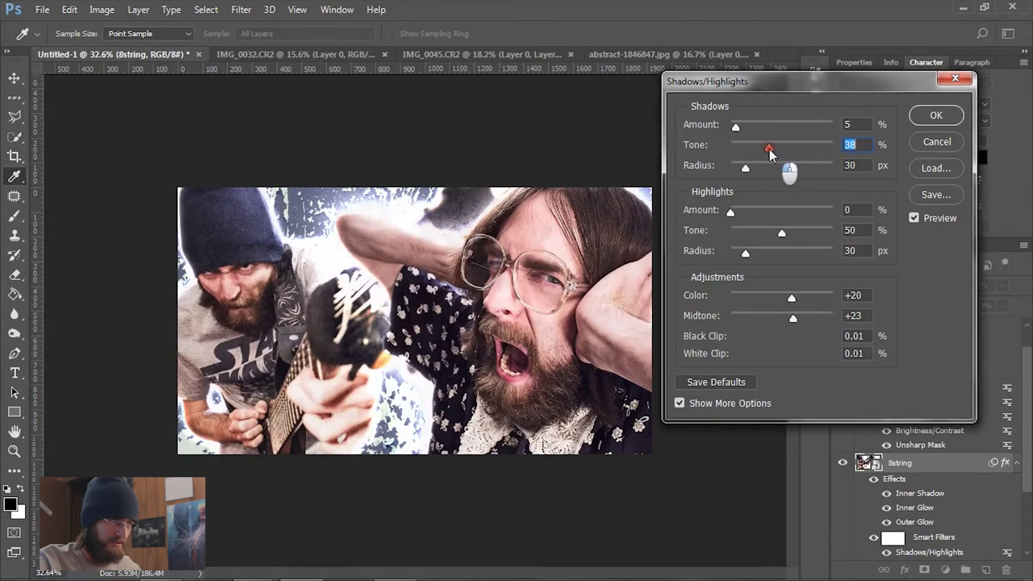
key("Return")
left_click(240, 9)
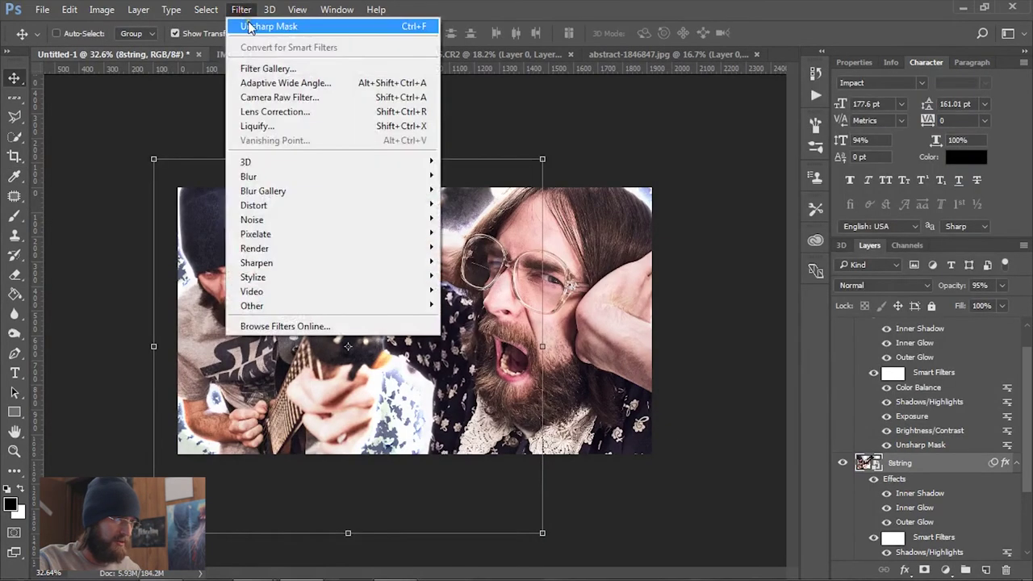
Reapply Unsharp Mask sharpening to the guitarist and zoom in on the face.
left_click(248, 26)
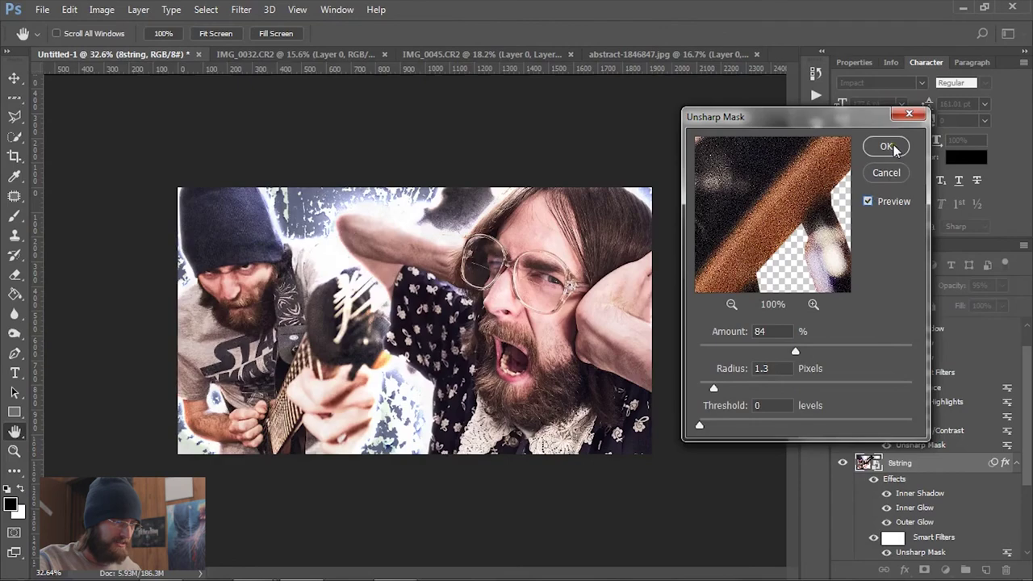
left_click(887, 146)
key("v")
scroll(153, 266, "up", 5)
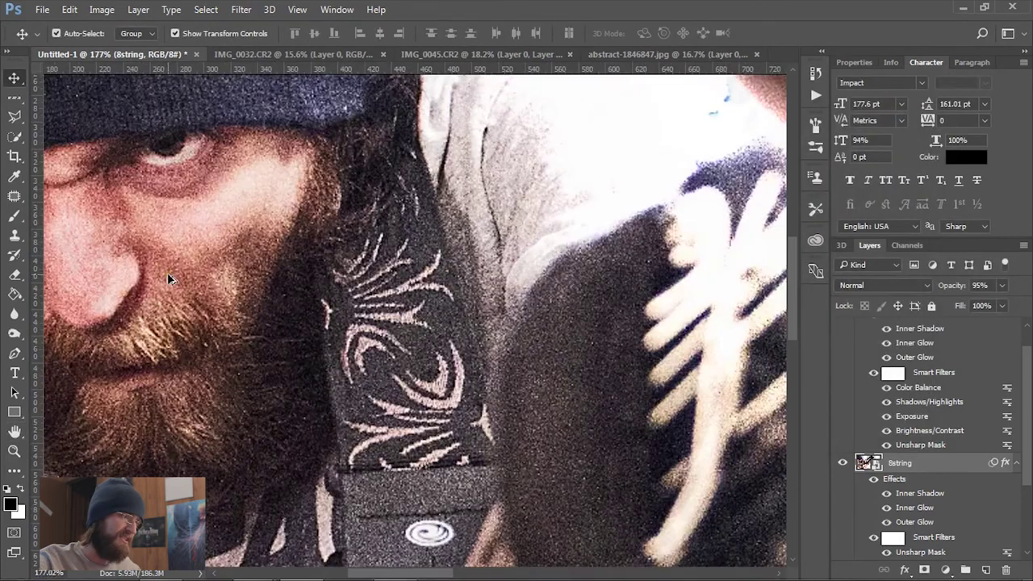
scroll(263, 291, "left", 3)
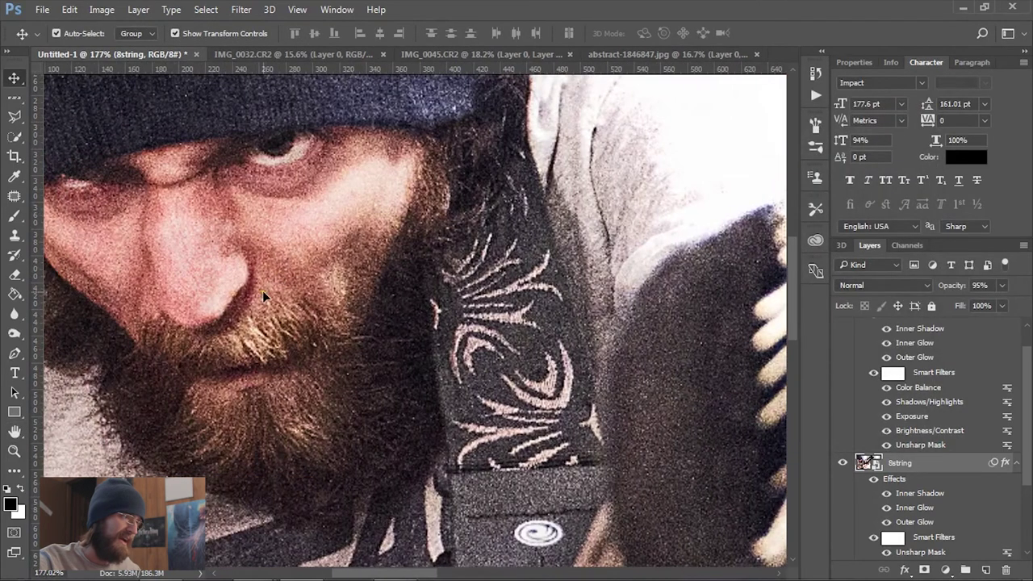
Add a Reduce Noise filter to the guitarist layer at strength 6.
left_click(245, 12)
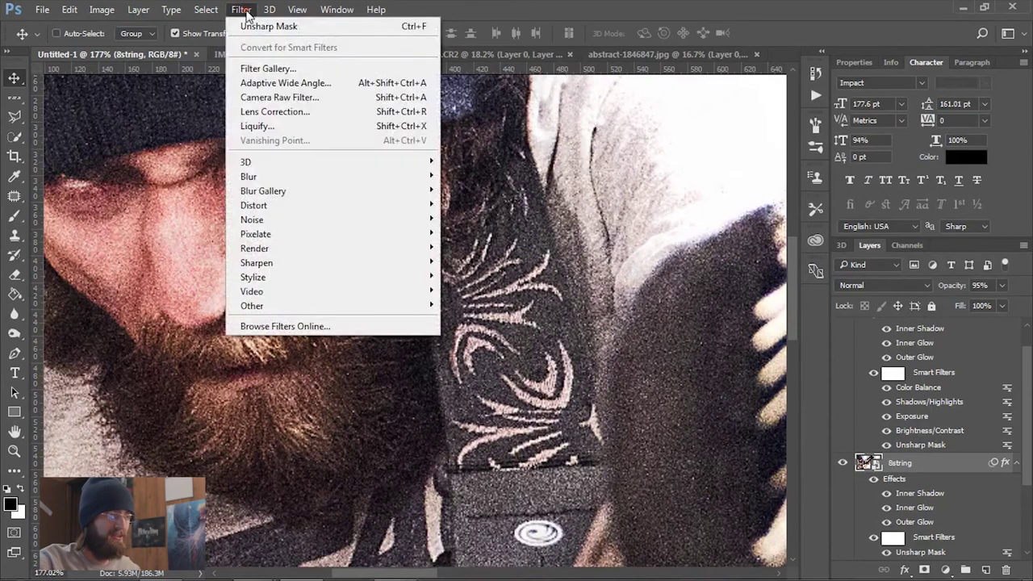
mouse_move(337, 217)
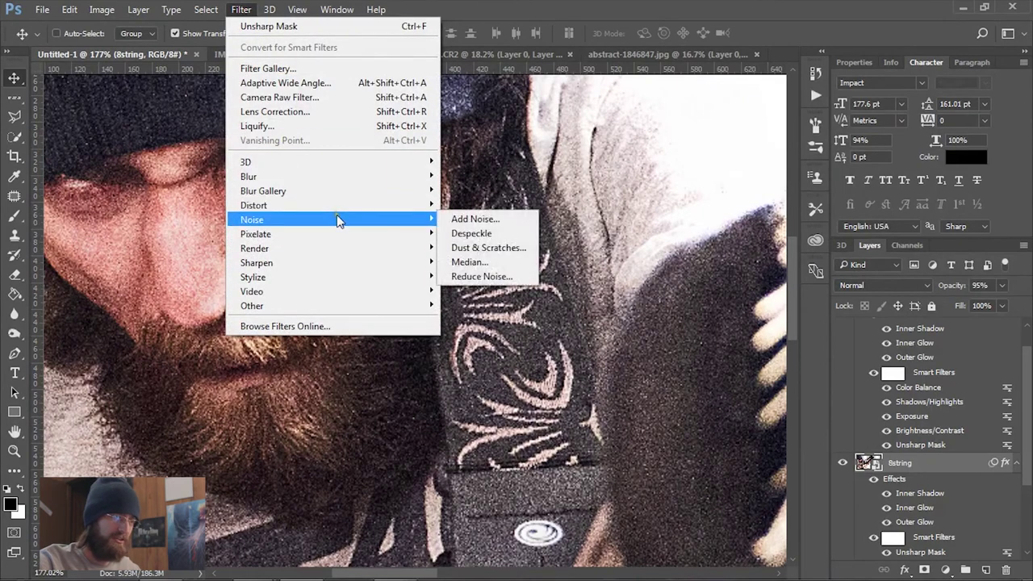
left_click(478, 277)
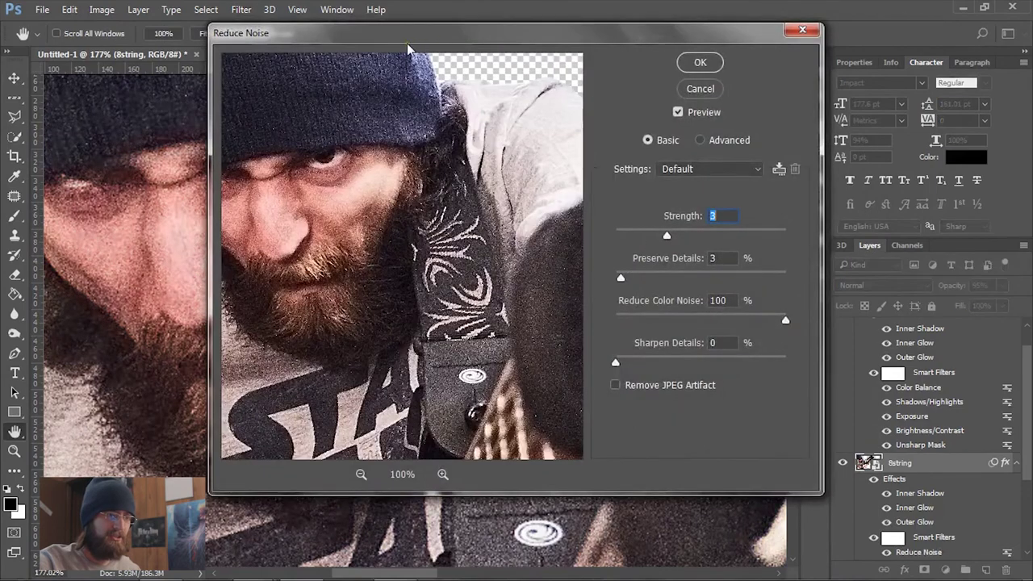
left_click_drag(381, 47, 614, 47)
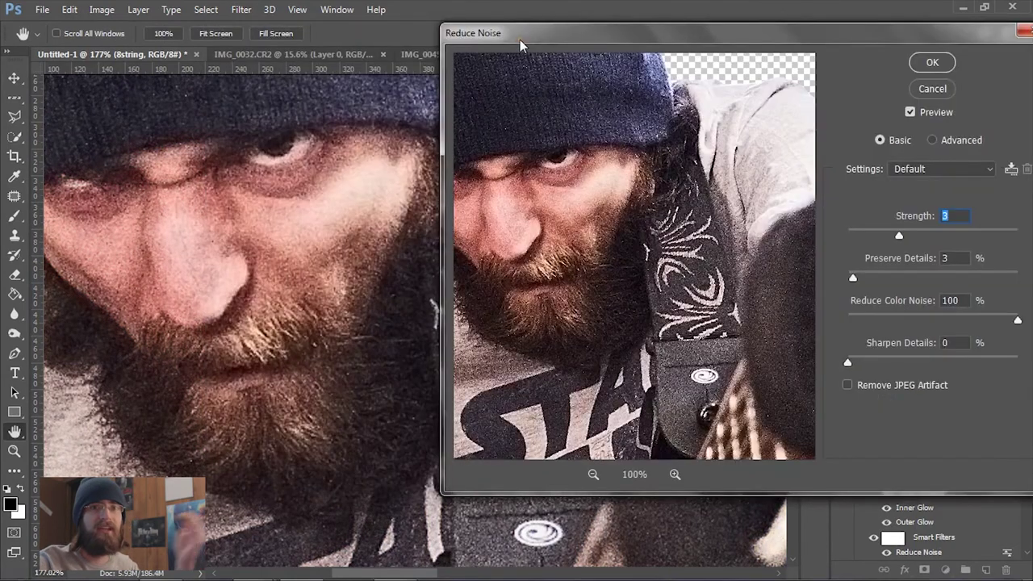
type("6")
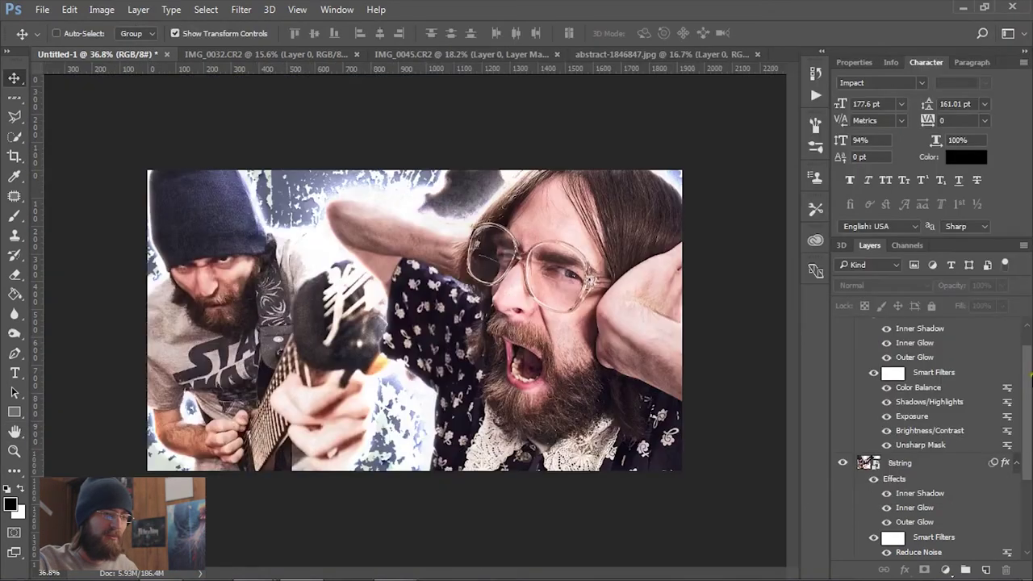
scroll(955, 394, "up", 2)
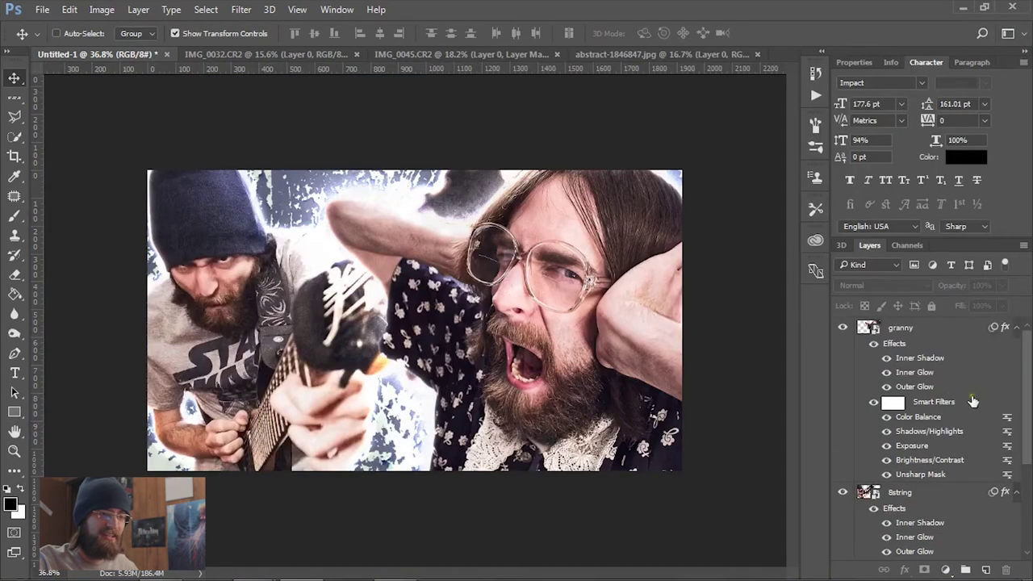
Add a new layer and paint dark soft edges with a 600 px, 0%-hardness round brush.
left_click(987, 571)
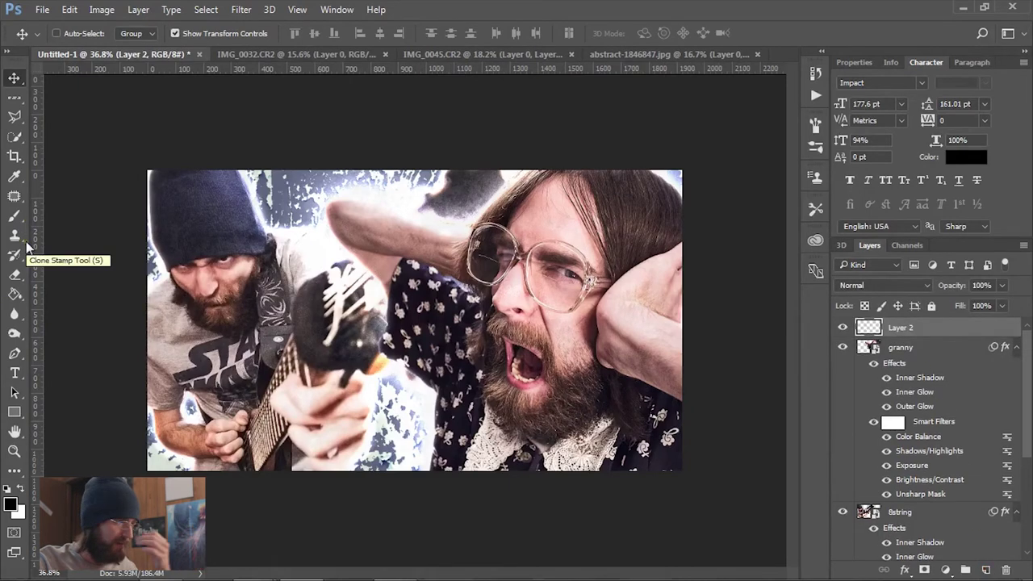
left_click(14, 216)
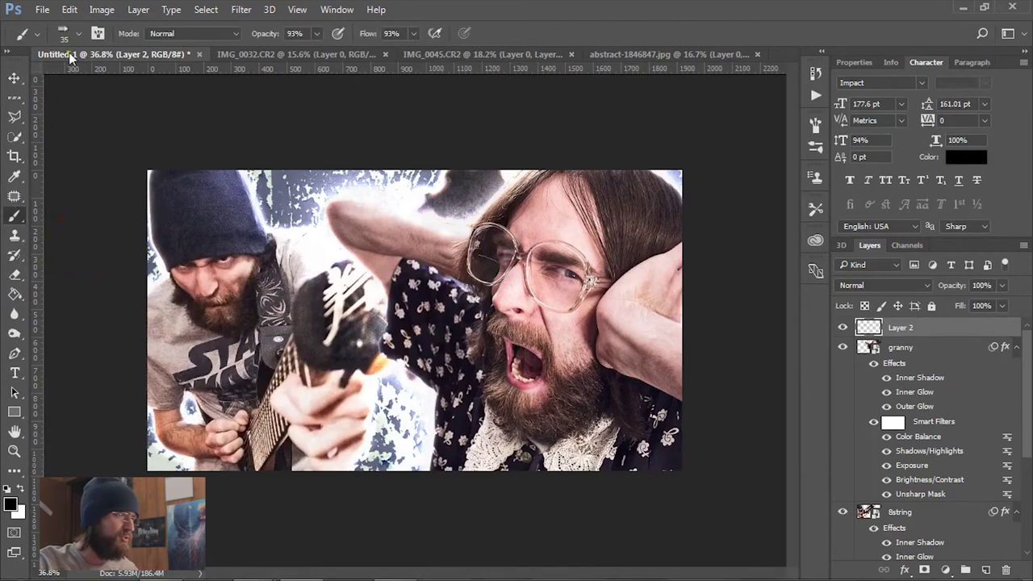
left_click(77, 33)
left_click(31, 147)
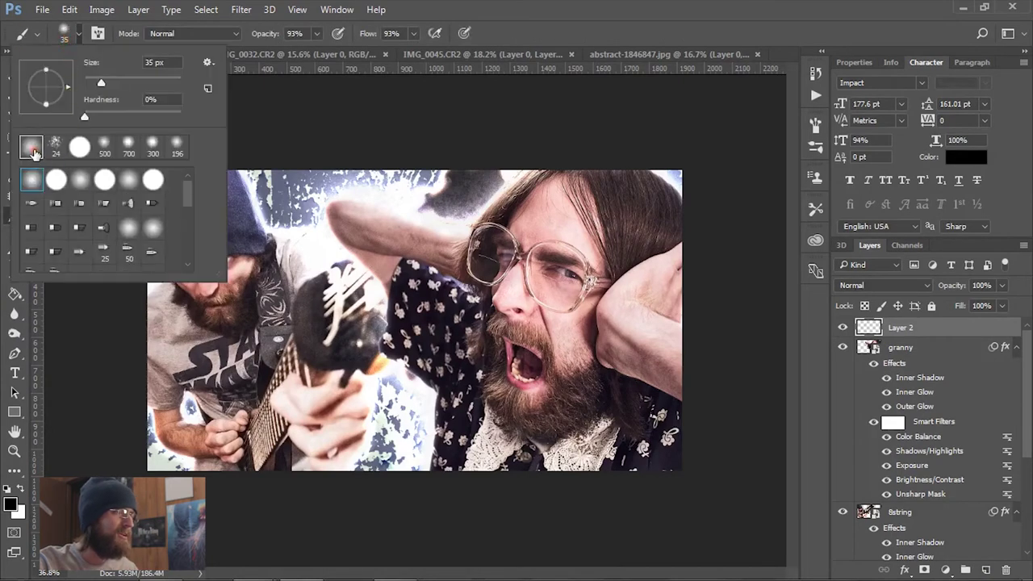
key("Return")
scroll(315, 150, "down", 5)
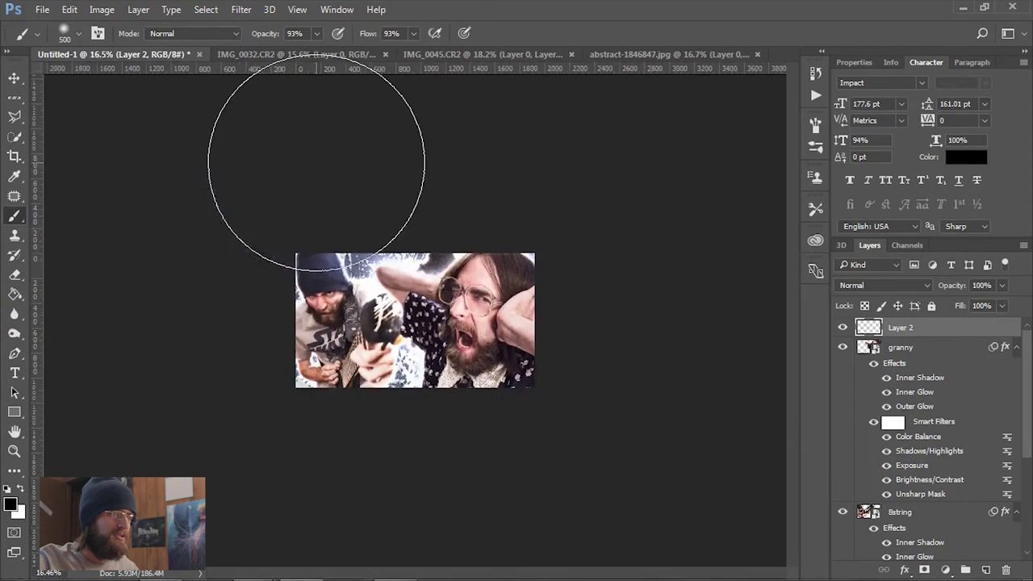
key("bracketright")
mouse_move(276, 260)
left_mouse_down()
mouse_move(347, 231)
mouse_move(538, 238)
mouse_move(558, 306)
mouse_move(547, 389)
mouse_move(517, 409)
mouse_move(291, 406)
mouse_move(273, 377)
mouse_move(268, 286)
mouse_move(275, 236)
mouse_move(309, 199)
left_mouse_up()
Set the vignette layer to Overlay at 37% opacity and compare it toggled on and off.
left_click(898, 296)
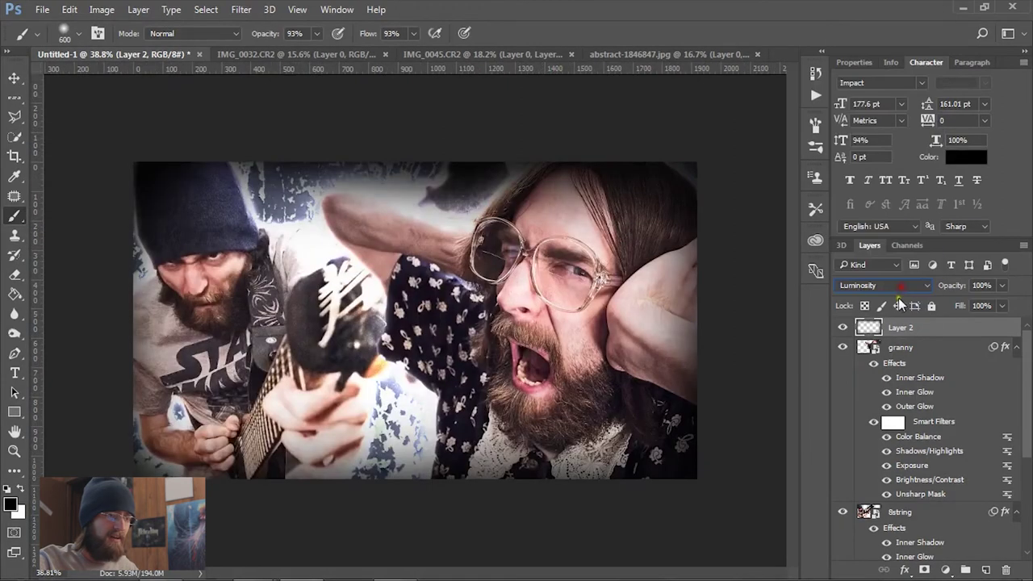
scroll(877, 288, "up", 8)
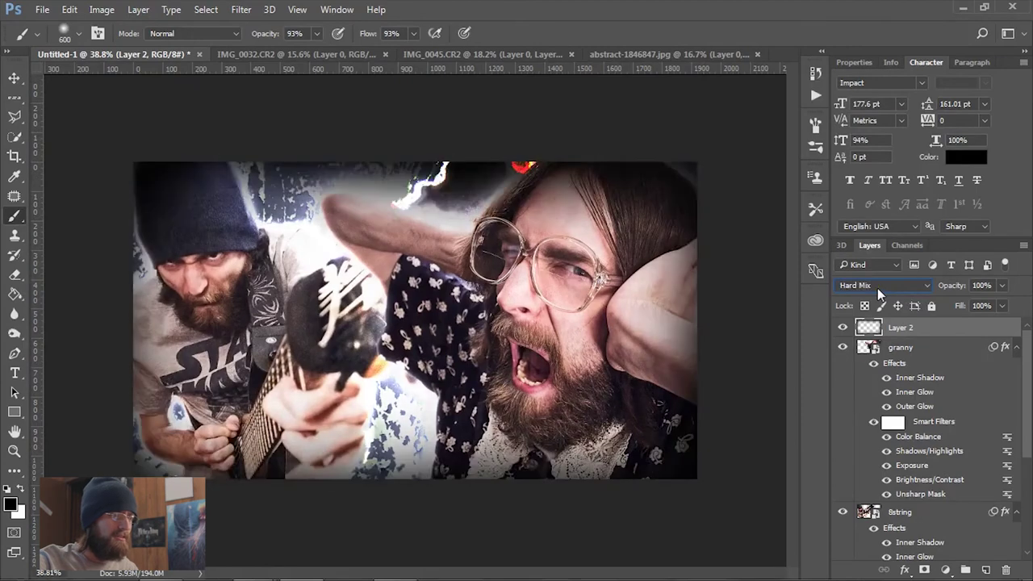
scroll(878, 288, "up", 1)
scroll(877, 288, "up", 2)
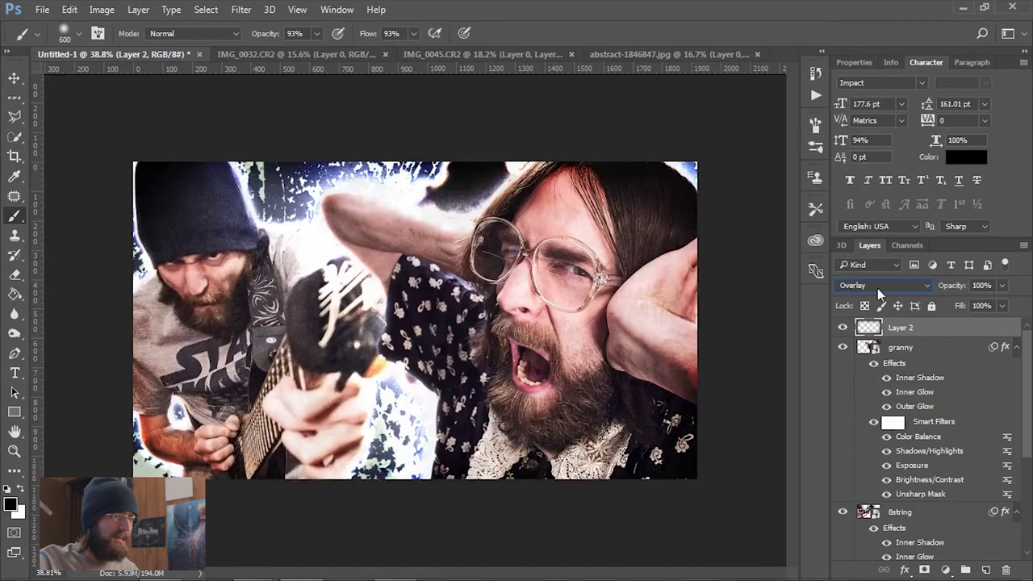
left_click_drag(959, 287, 912, 292)
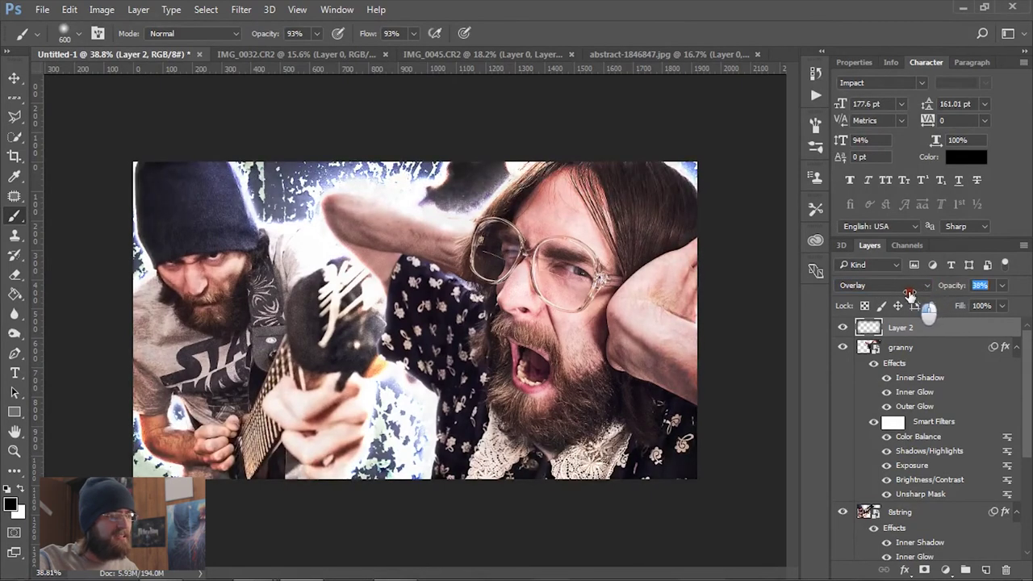
key("ctrl+minus")
left_click(842, 330)
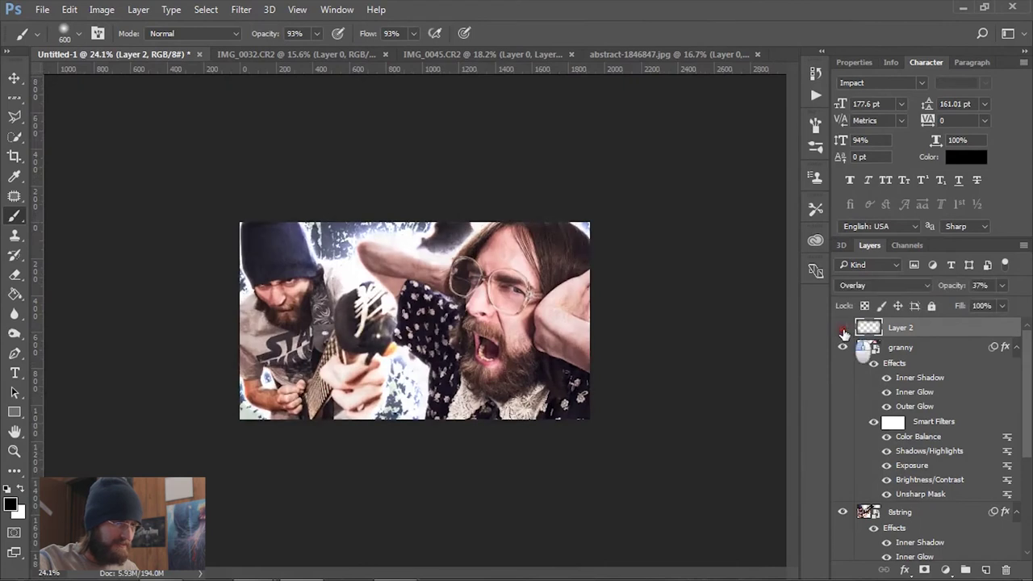
left_click(843, 330)
left_click(843, 330)
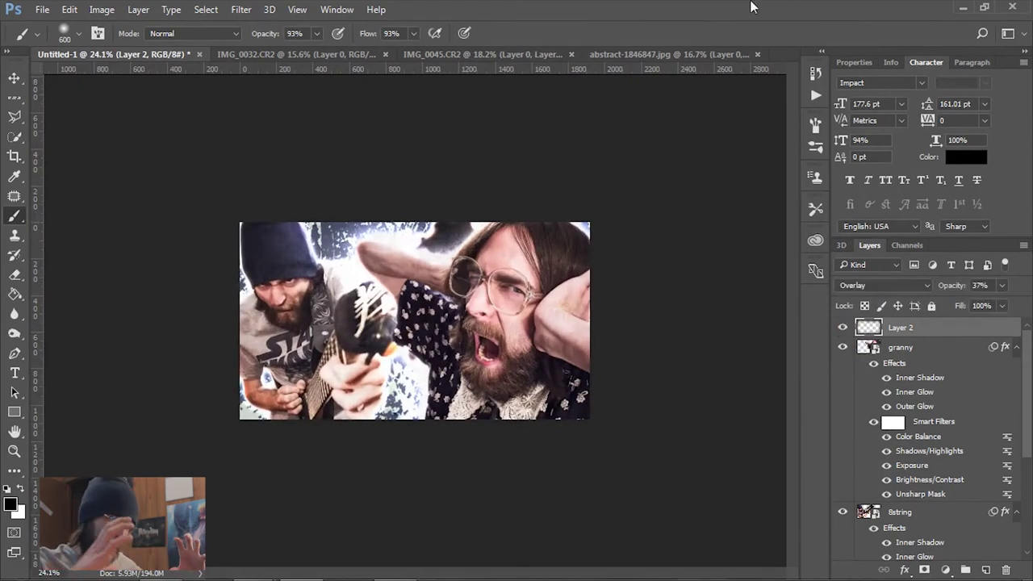
scroll(653, 372, "up", 2)
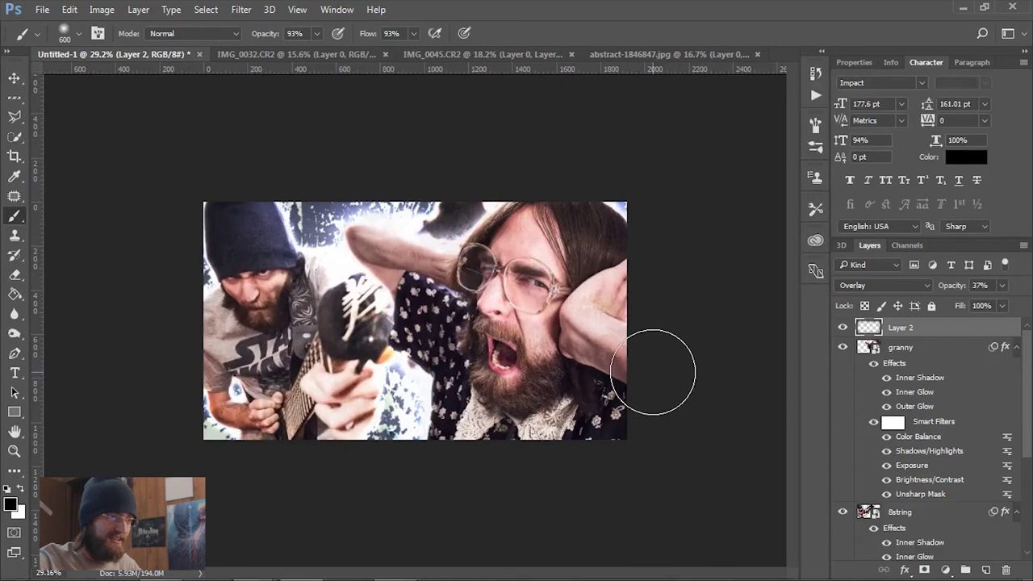
scroll(653, 372, "up", 2)
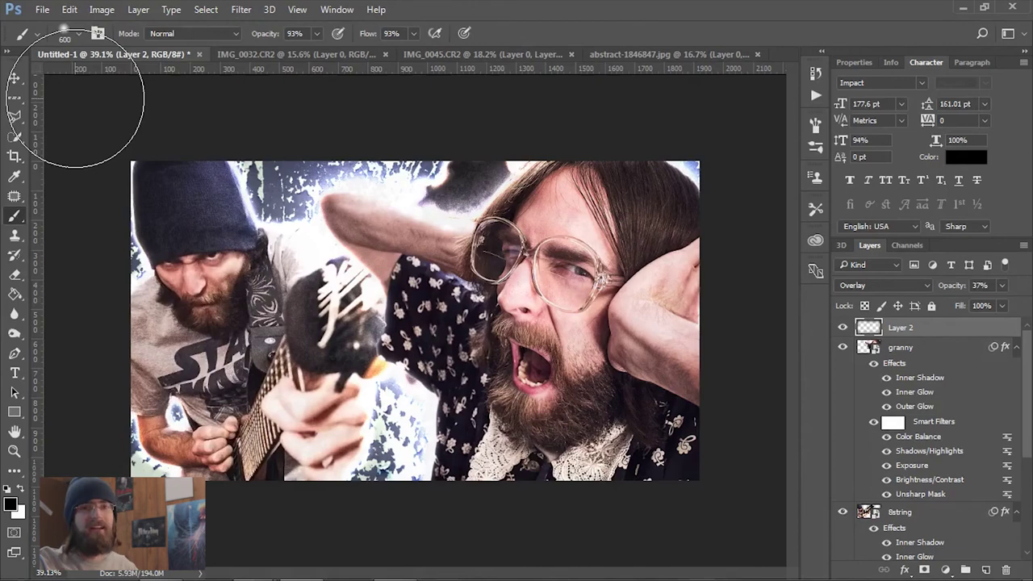
Save the composite as 'metal and old people.psd'.
key("ctrl+shift+s")
type("metal")
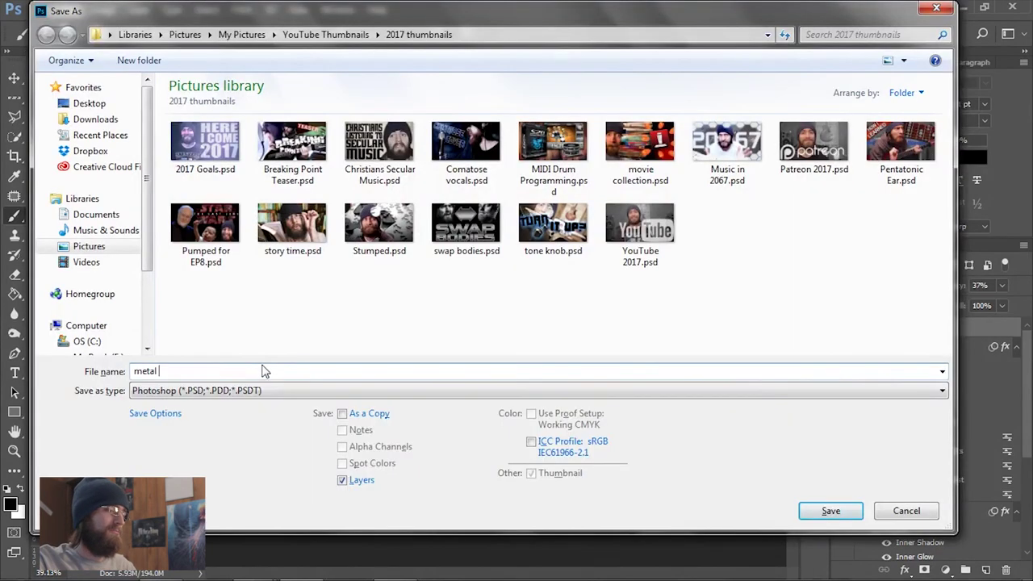
type(" and old people")
key("Return")
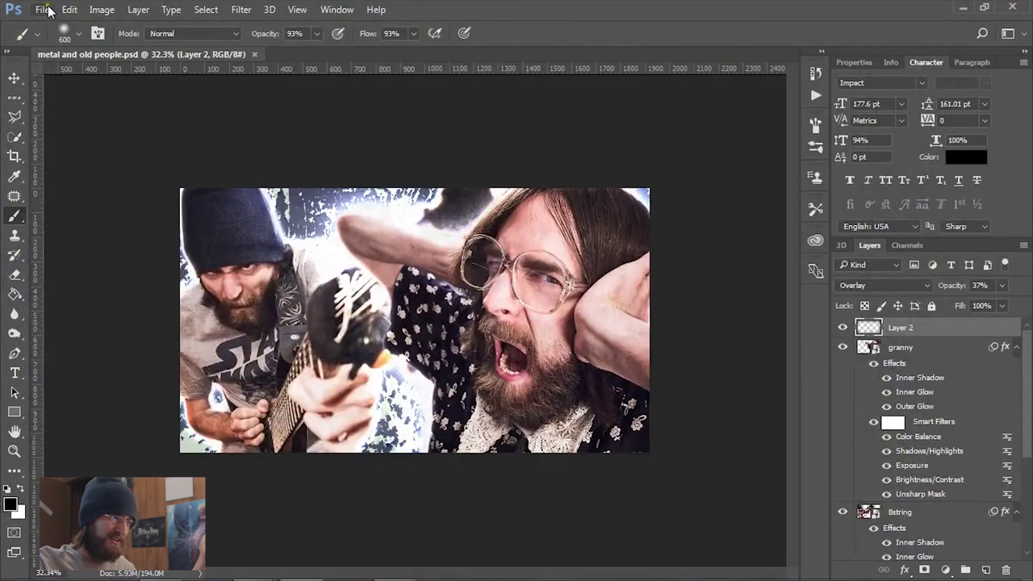
Quick Export the thumbnail as a PNG.
left_click(42, 8)
mouse_move(182, 232)
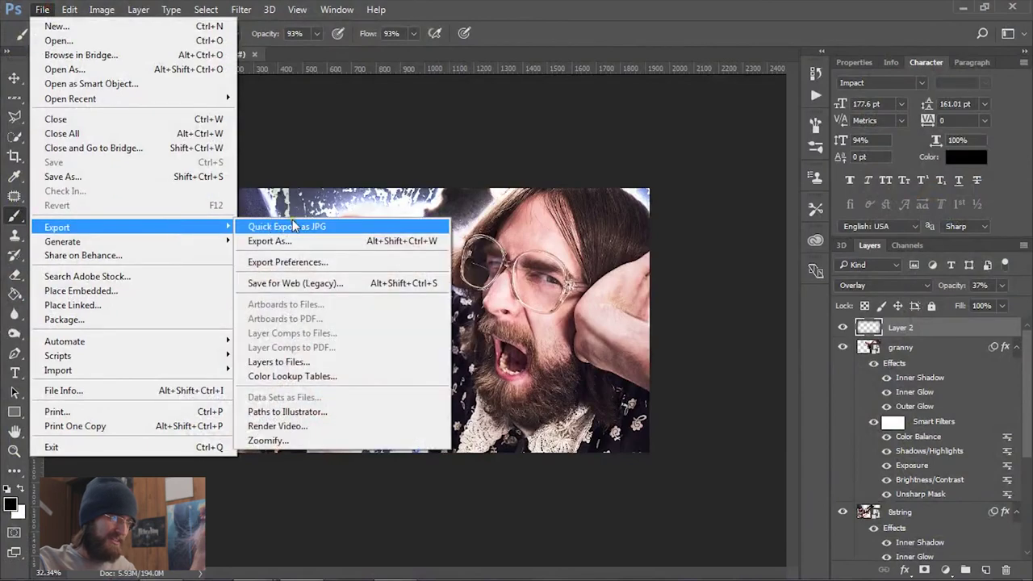
left_click(296, 229)
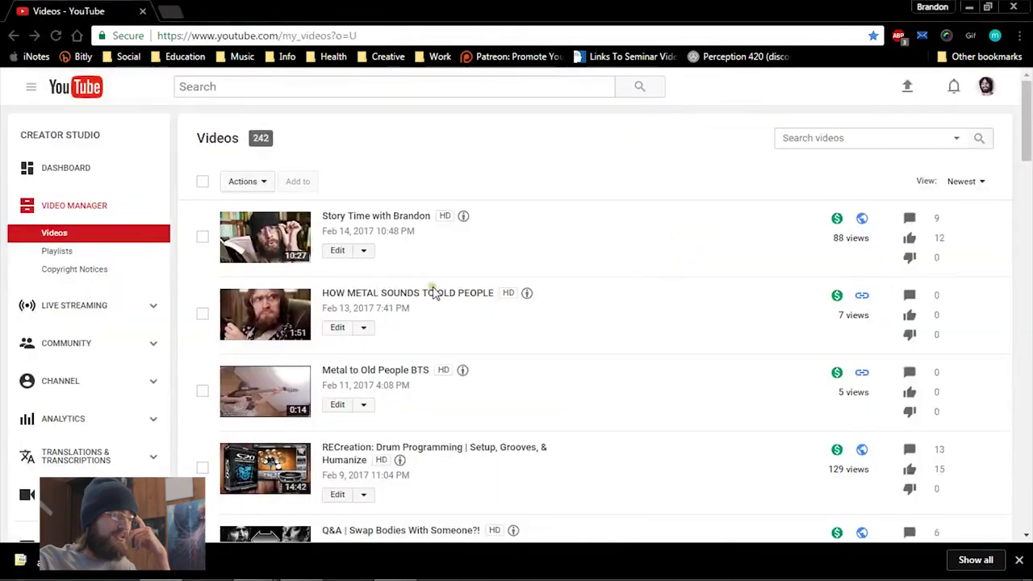
Edit the HOW METAL SOUNDS TO OLD PEOPLE video and choose Custom thumbnail to browse for an image.
left_click(337, 328)
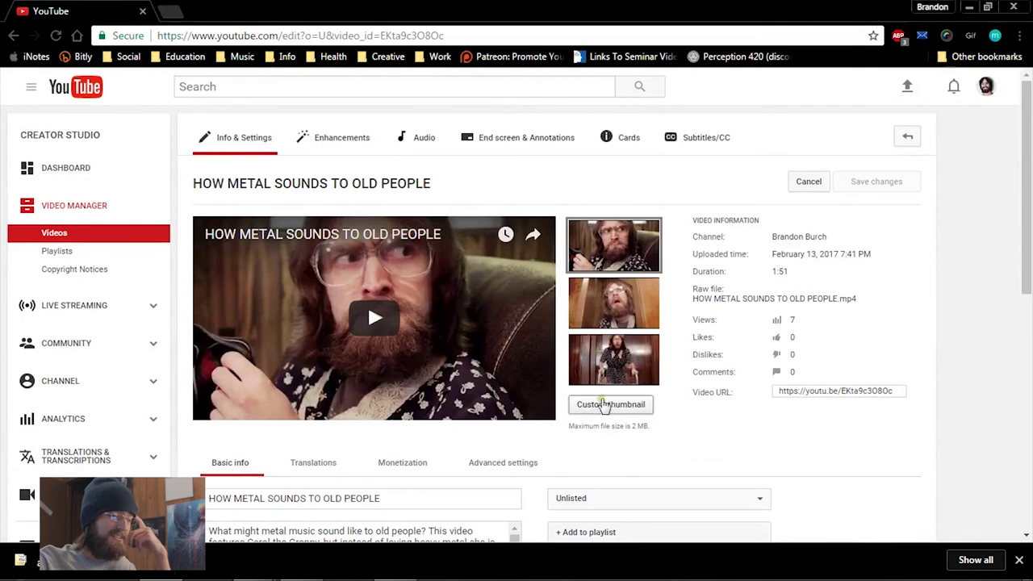
left_click(608, 404)
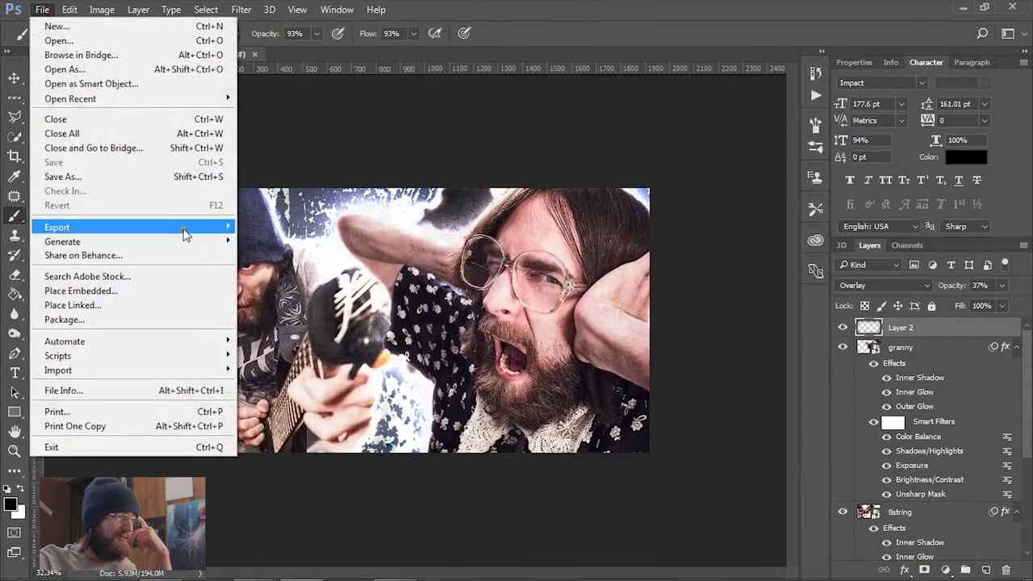
Export the thumbnail via Export As in JPG format at 93% quality.
mouse_move(187, 229)
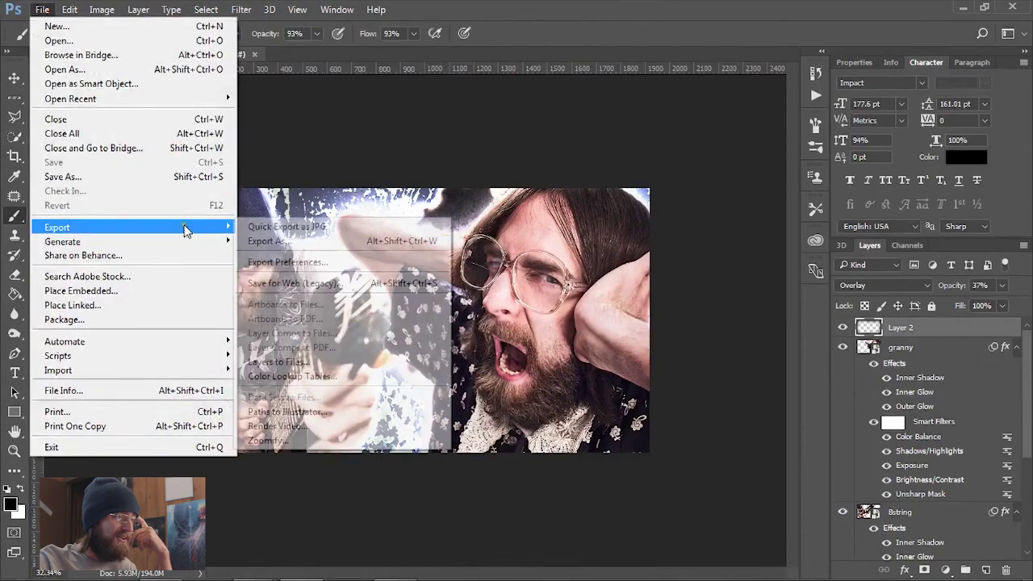
left_click(292, 244)
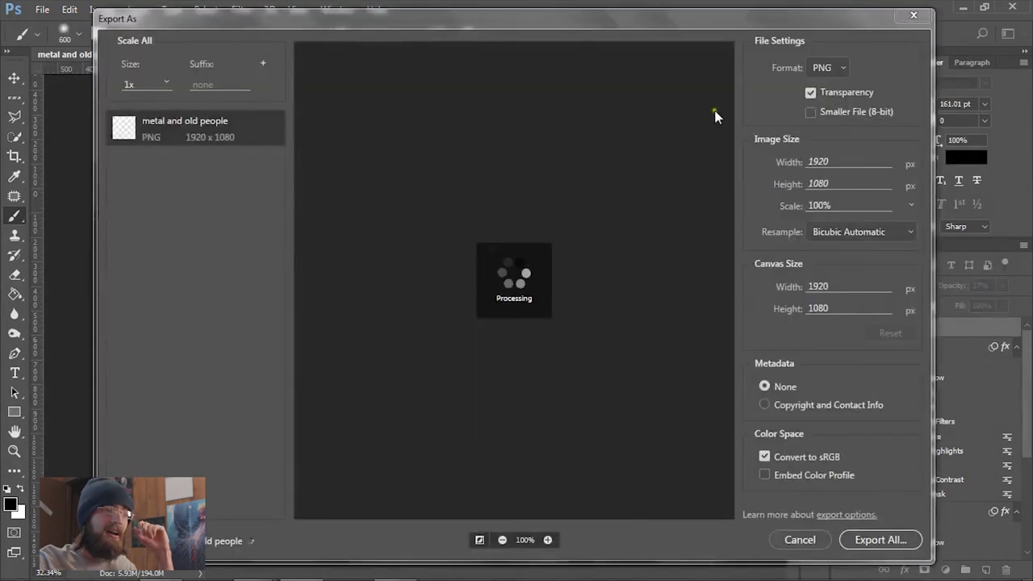
left_click(829, 69)
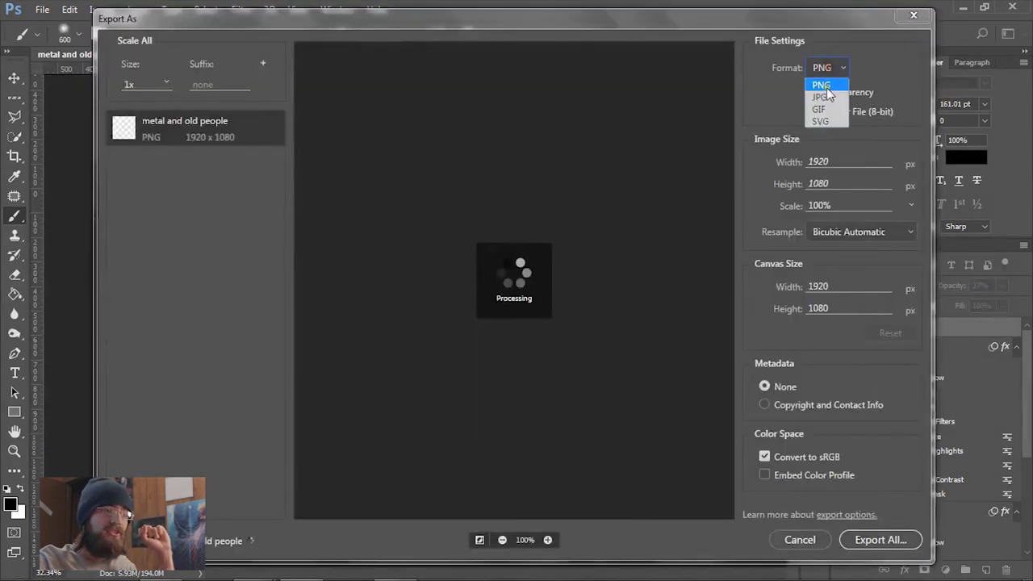
left_click(822, 94)
left_click(848, 95)
left_click_drag(864, 113, 853, 112)
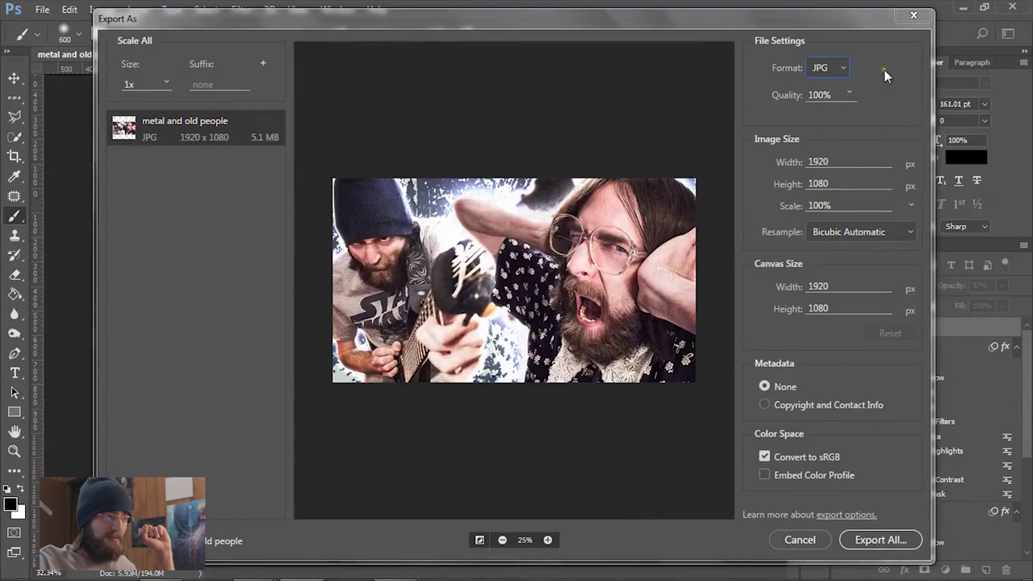
left_click(869, 77)
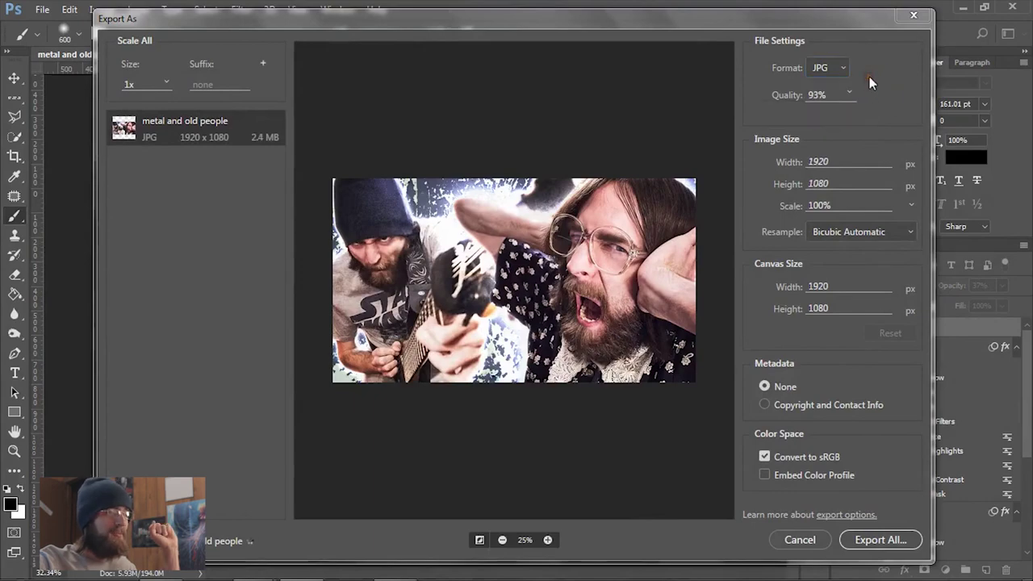
left_click(850, 541)
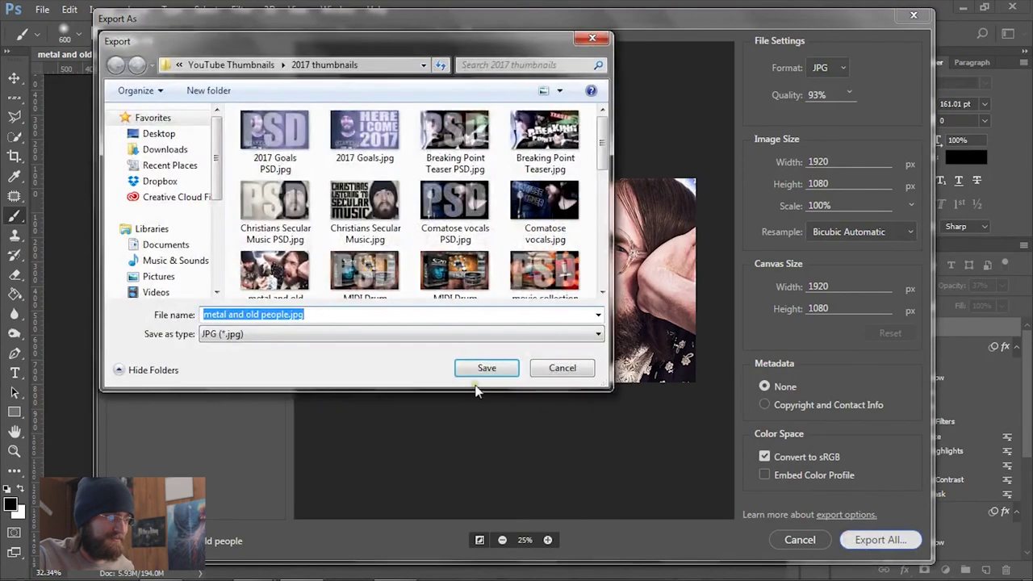